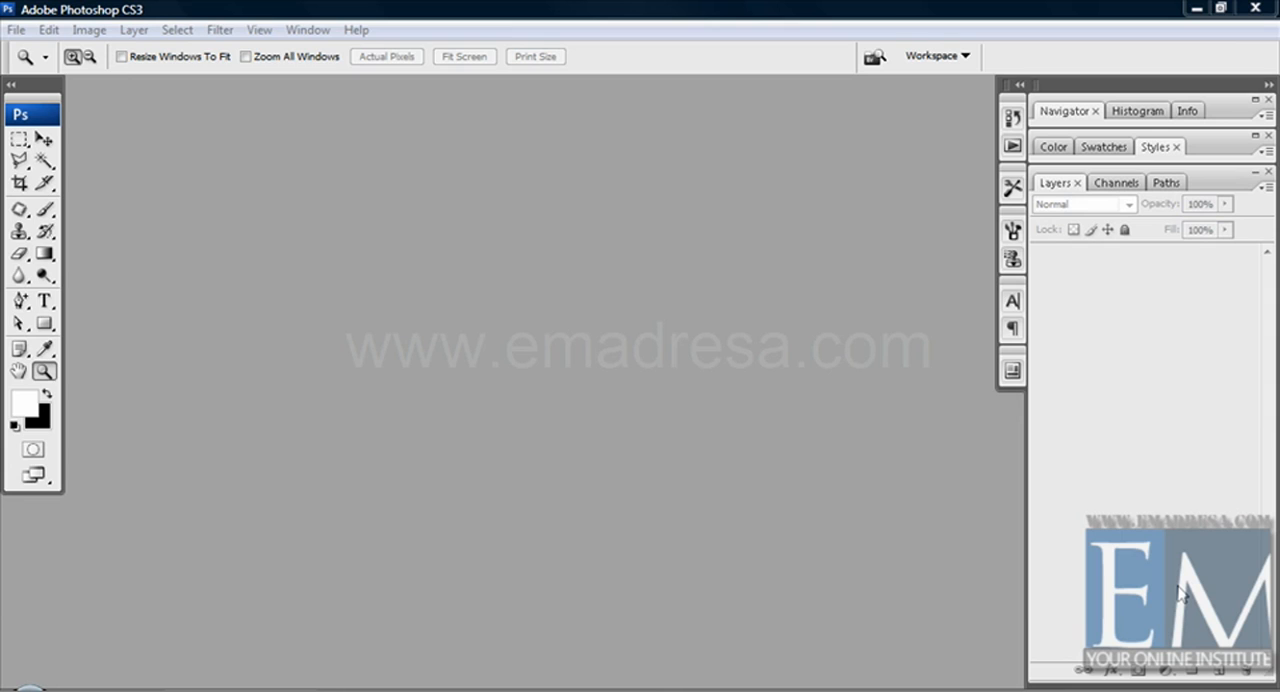
Step: Display the paths list and set the Pen tool to draw paths instead of shape layers
click(1158, 186)
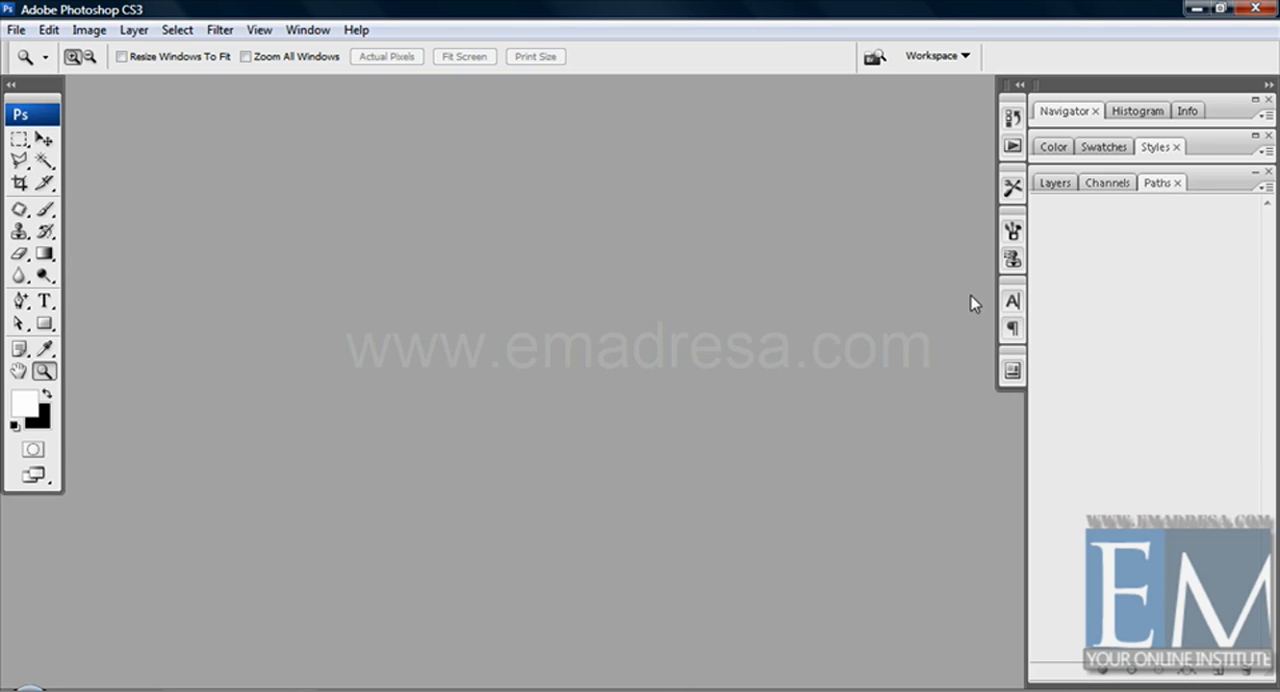
drag(20, 301, 100, 342)
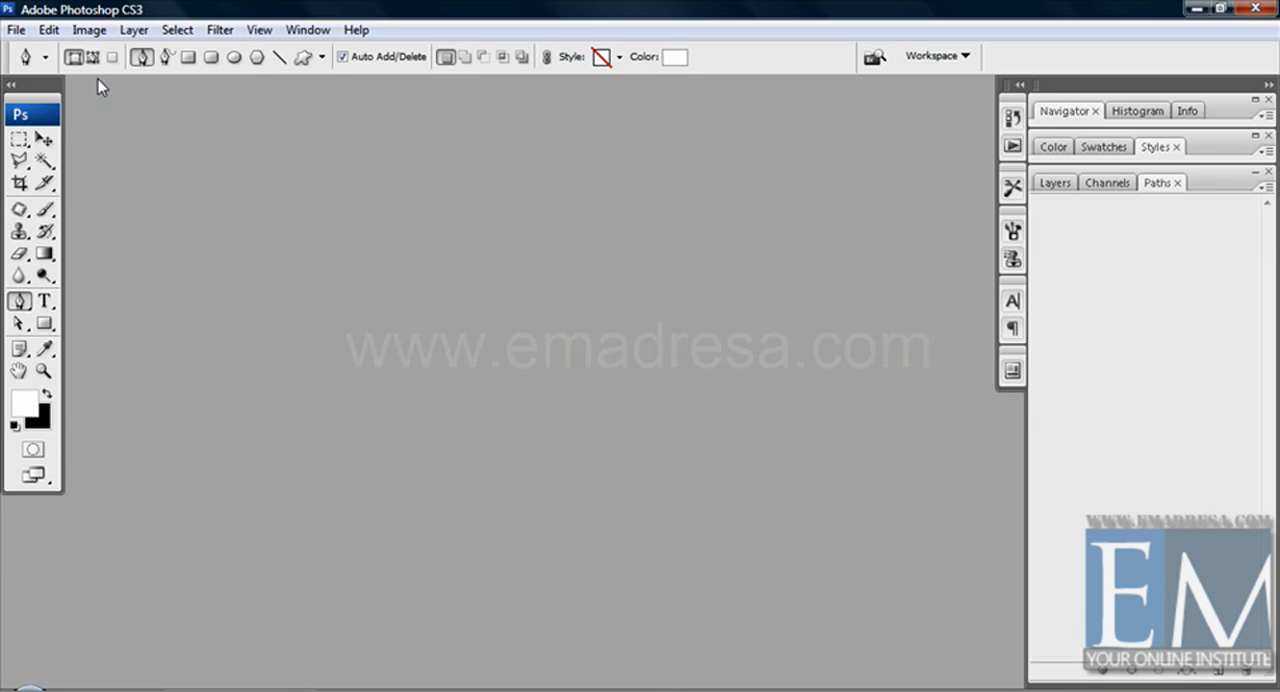
click(93, 58)
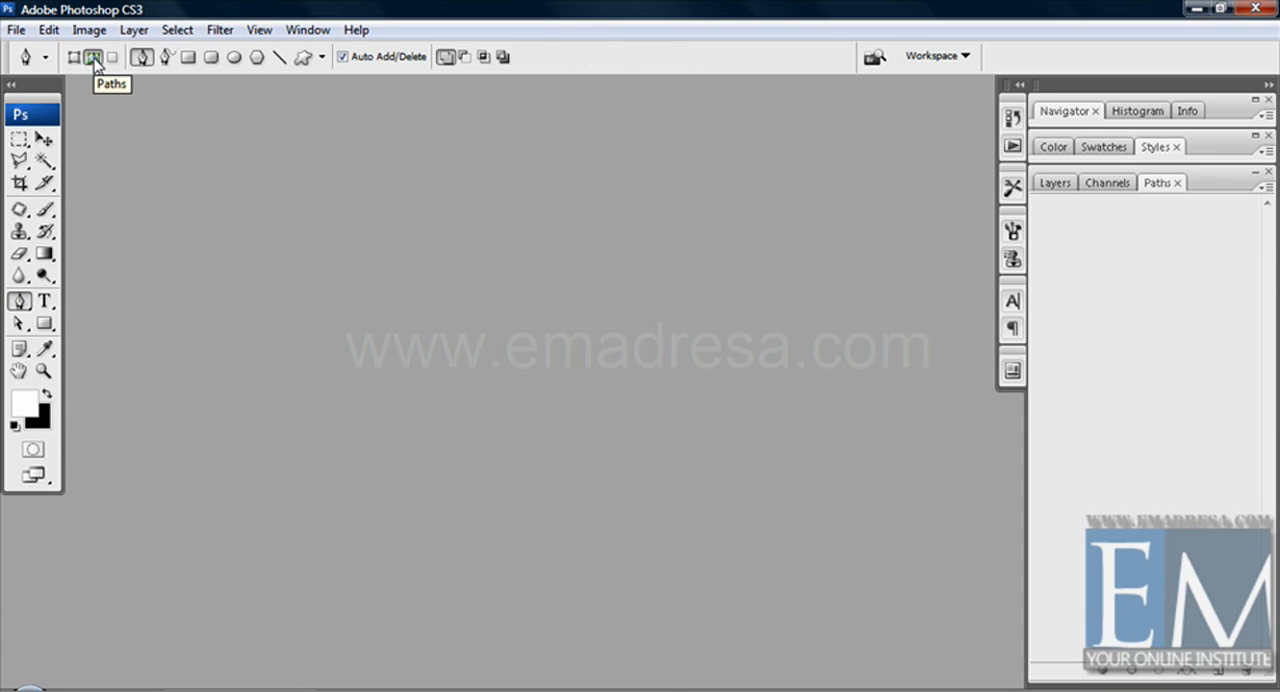
Step: Switch to the Rectangle tool, check its Shape layers and Paths modes, and return to the Pen tool in Paths mode
click(45, 324)
right_click(45, 324)
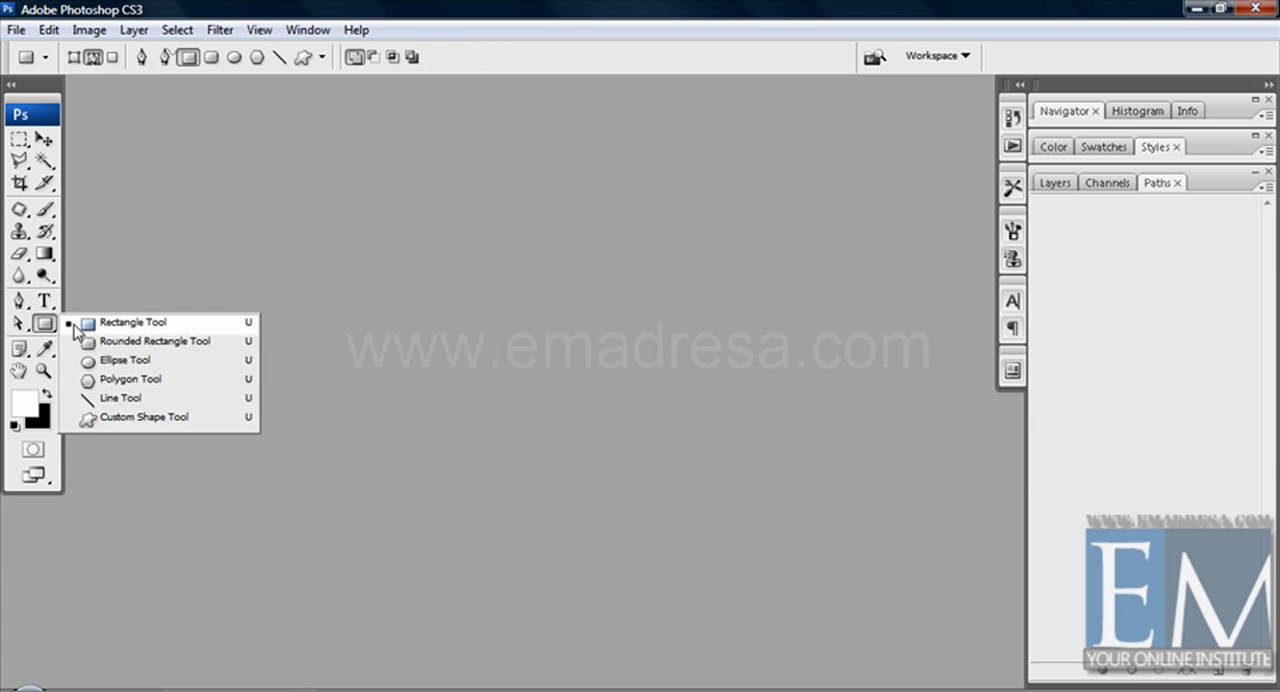
click(137, 323)
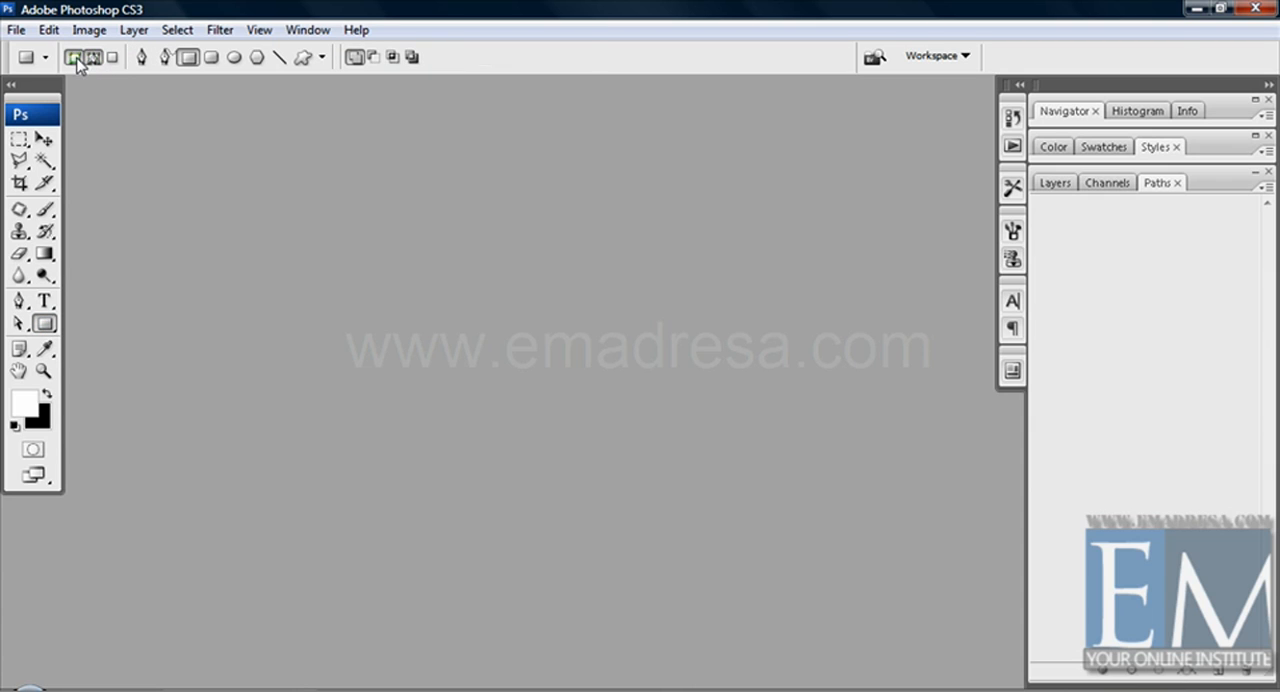
click(77, 60)
click(93, 60)
click(20, 301)
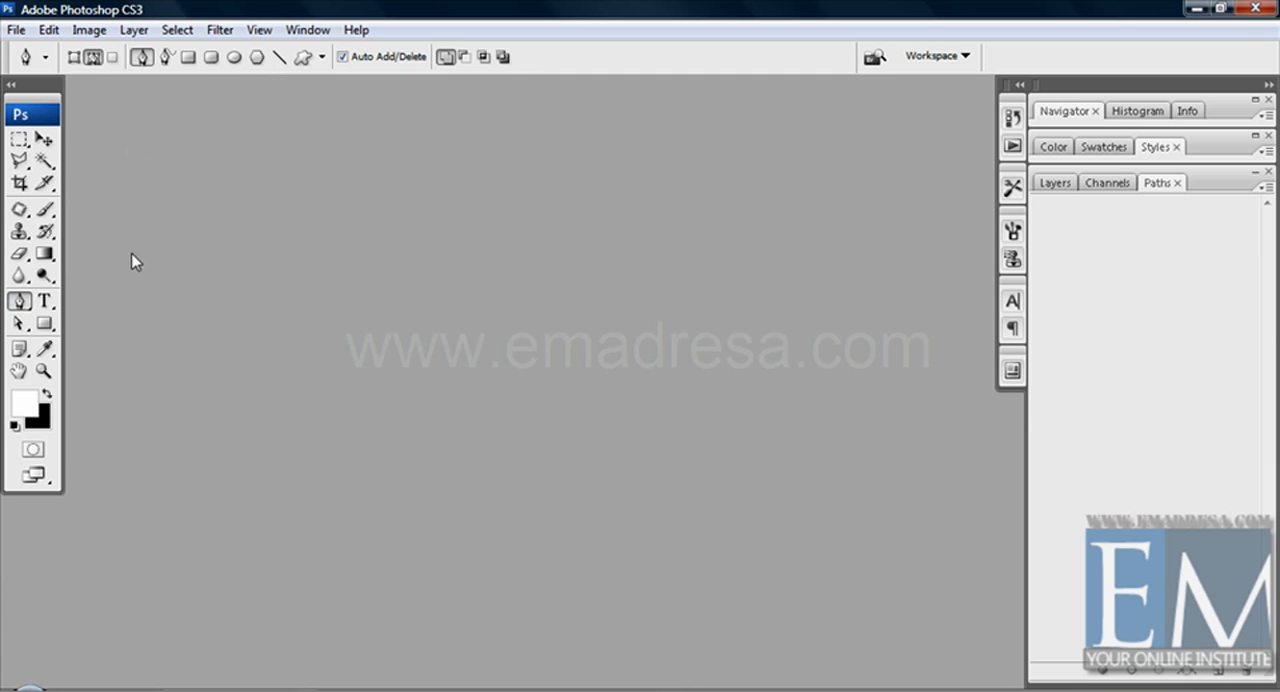
Step: Create a new 6000 by 6000 pixel document at 72 pixels/inch in RGB Color with a white background
click(16, 30)
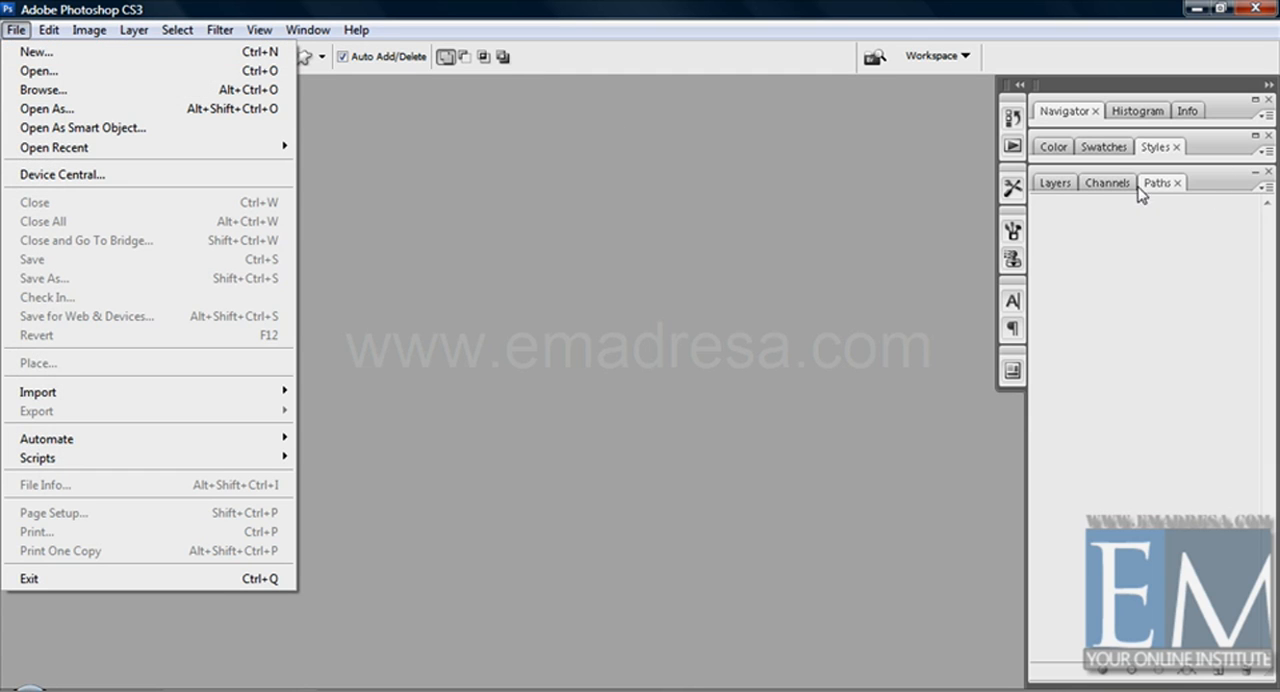
click(1052, 183)
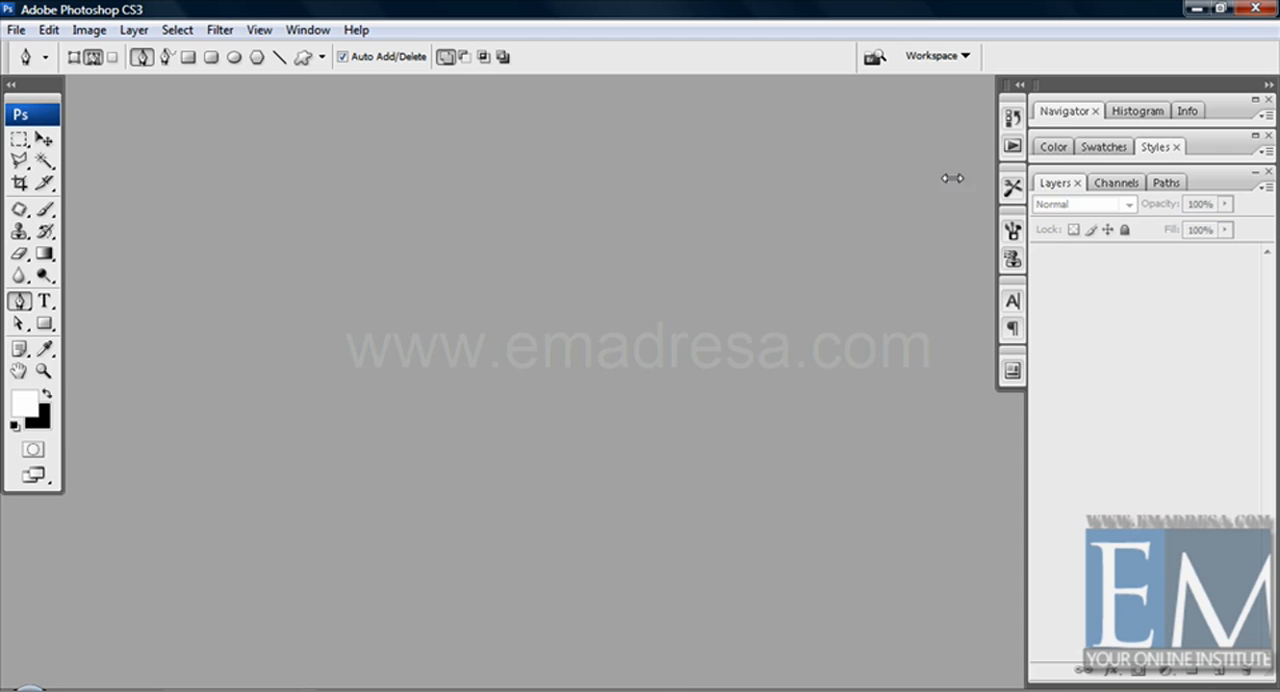
click(16, 30)
click(40, 47)
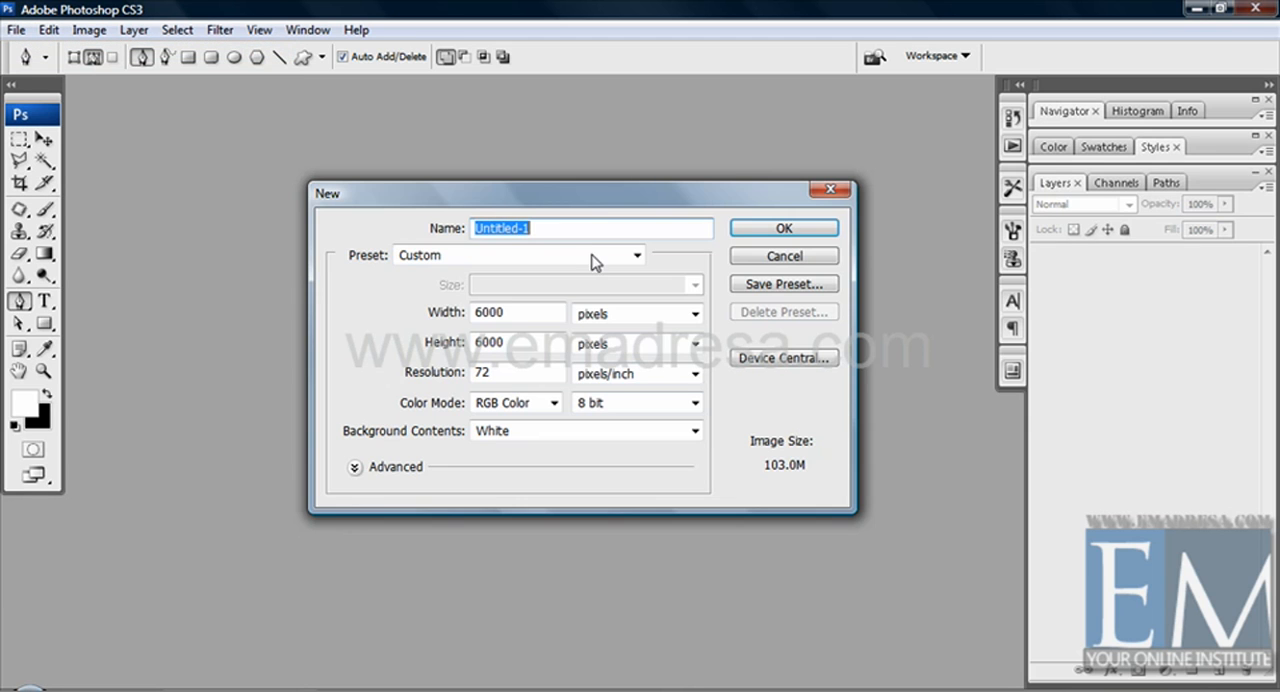
click(823, 227)
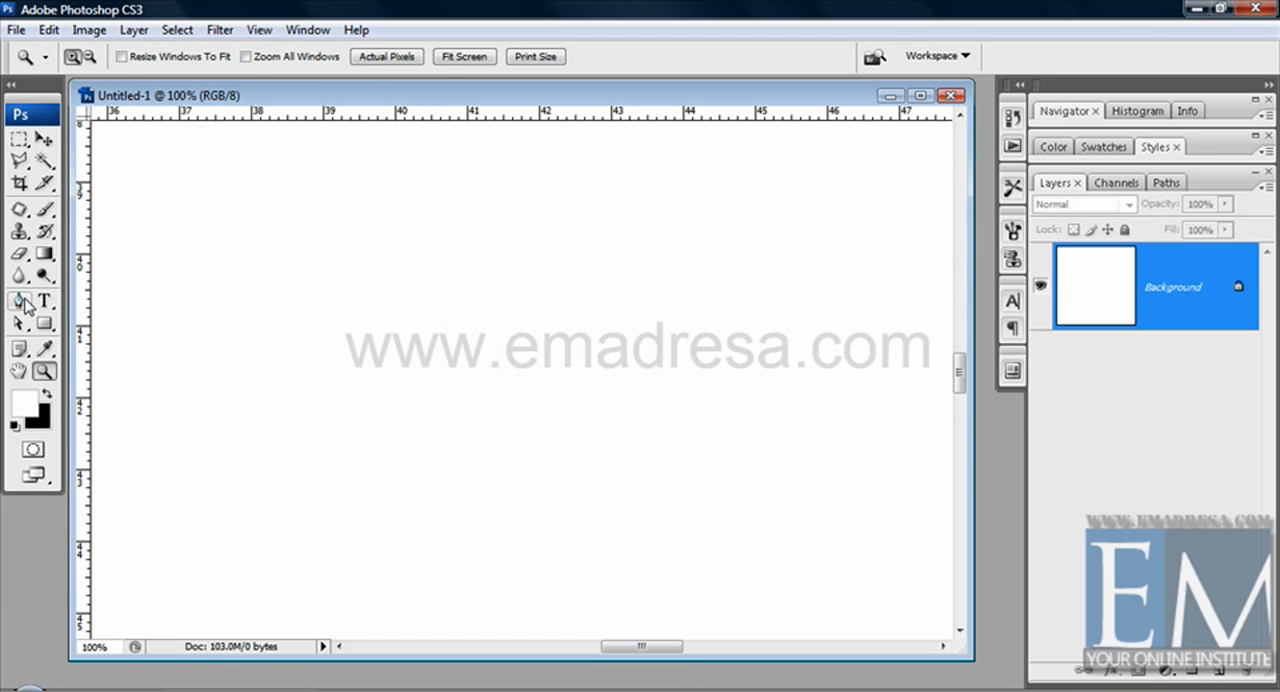
Step: Draw an open S-shaped curve with three anchor points across the middle of the canvas using the Pen tool
click(18, 300)
click(823, 260)
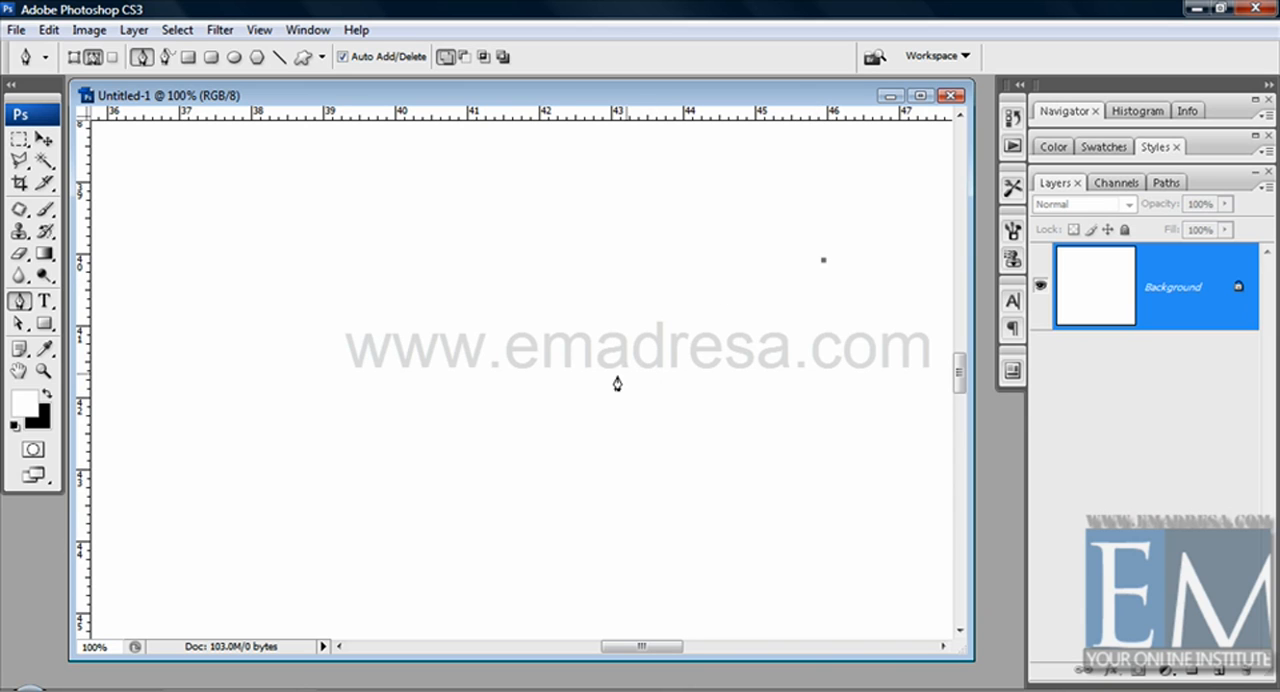
drag(620, 375, 519, 365)
drag(341, 402, 273, 451)
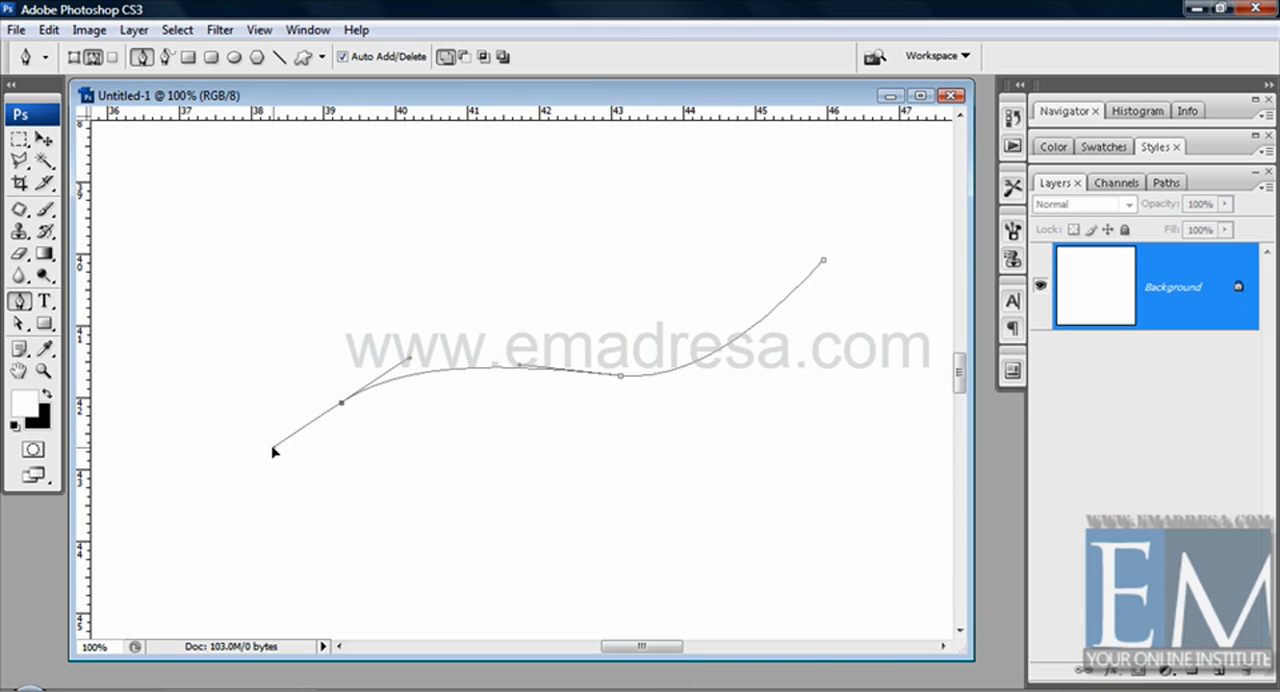
Step: Switch the Pen tool to Shape layers and back to Paths, and select the Work Path in the paths list
click(74, 58)
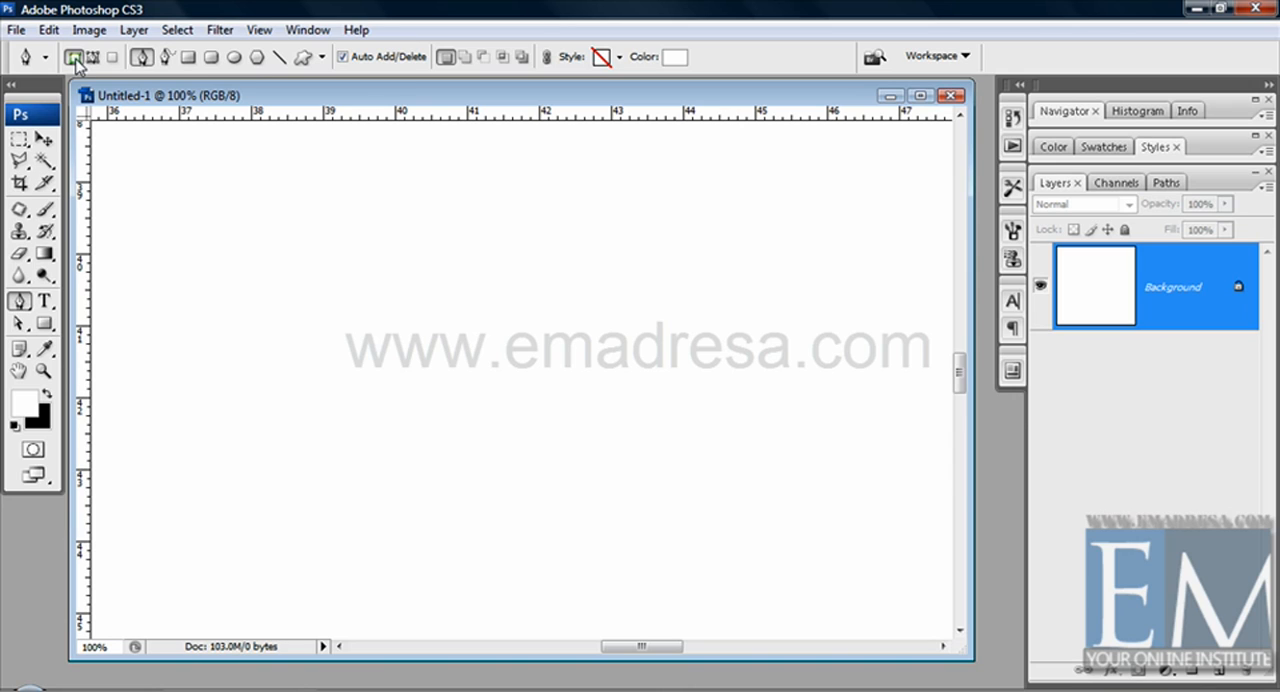
click(92, 57)
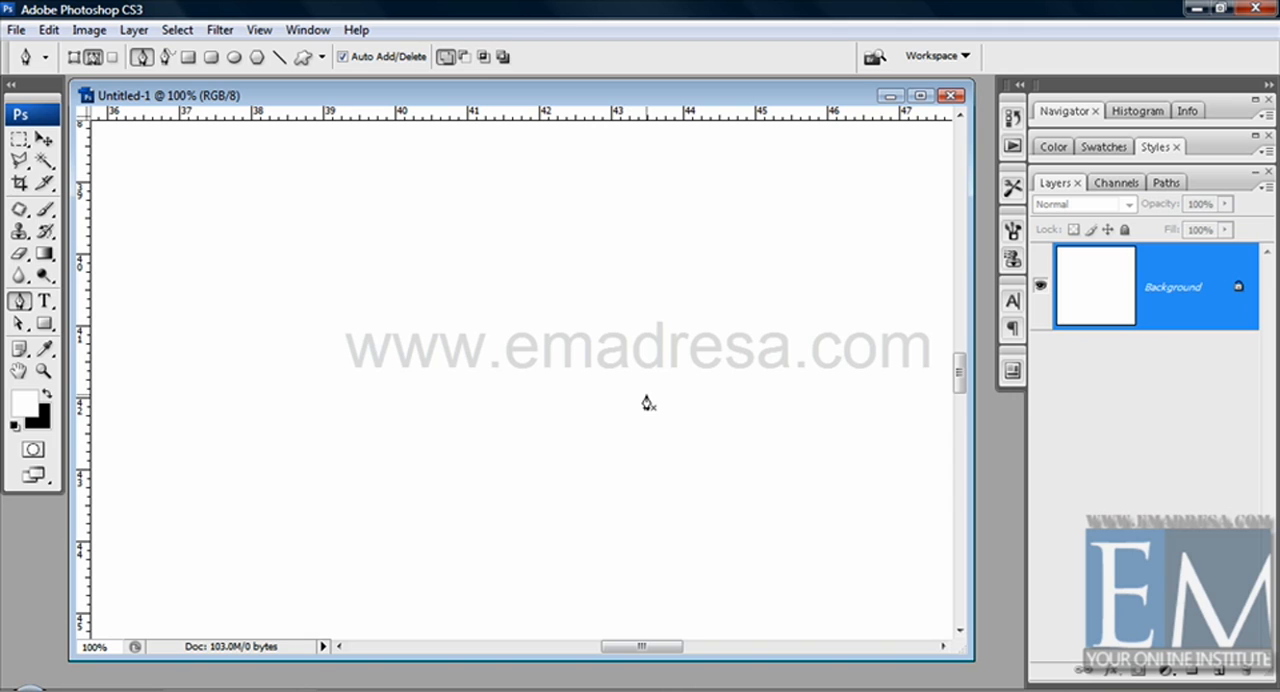
click(1164, 184)
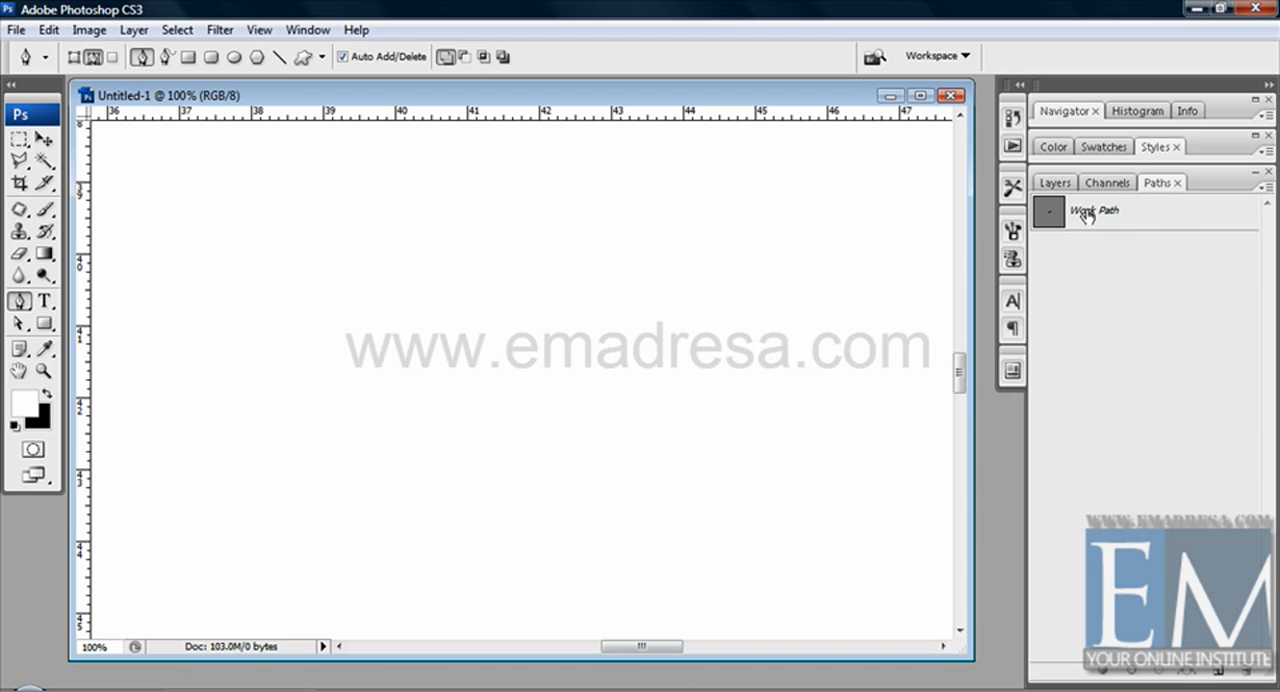
click(1144, 213)
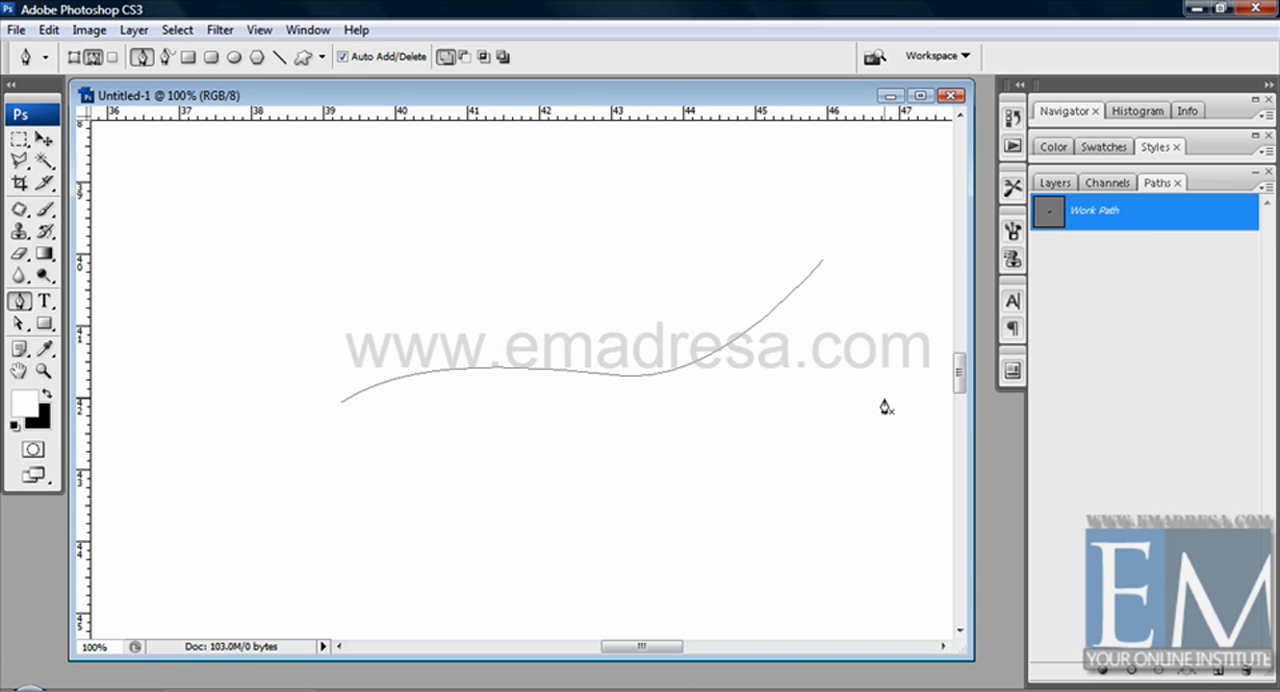
Step: Add a second open curve with five anchor points to the Work Path, looping around the left of the first curve
click(727, 211)
drag(403, 292, 340, 376)
drag(318, 470, 400, 526)
drag(526, 513, 587, 452)
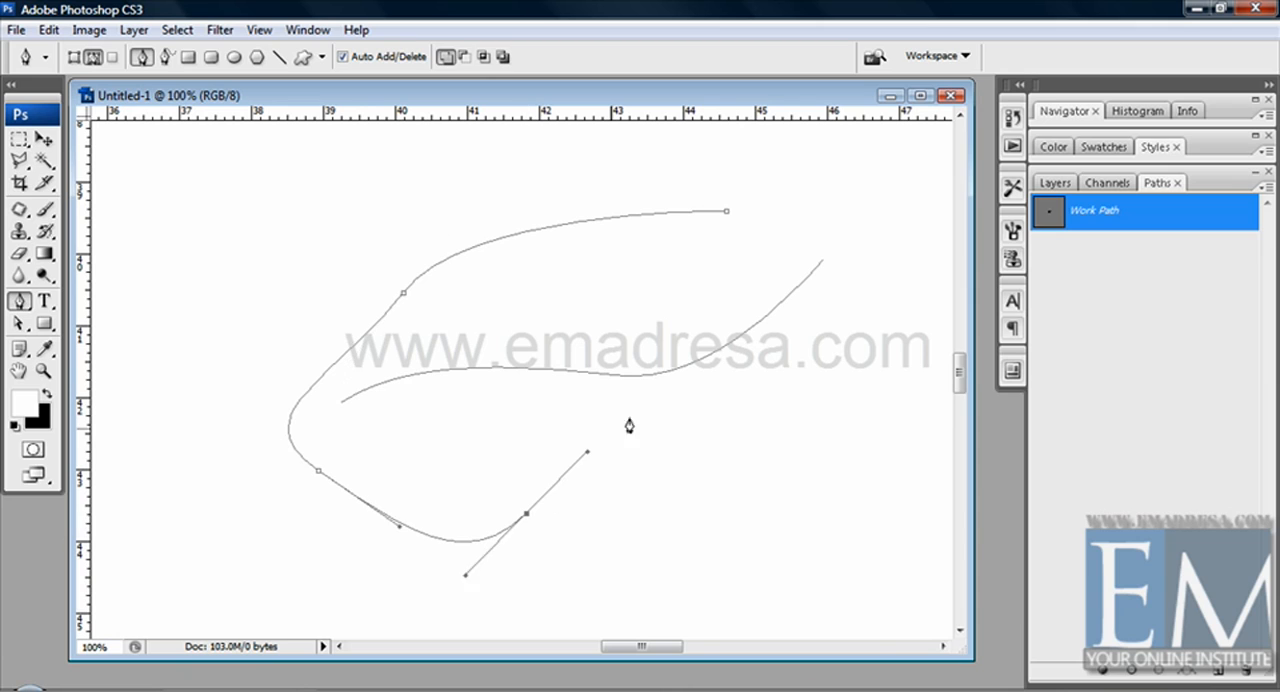
drag(641, 414, 726, 439)
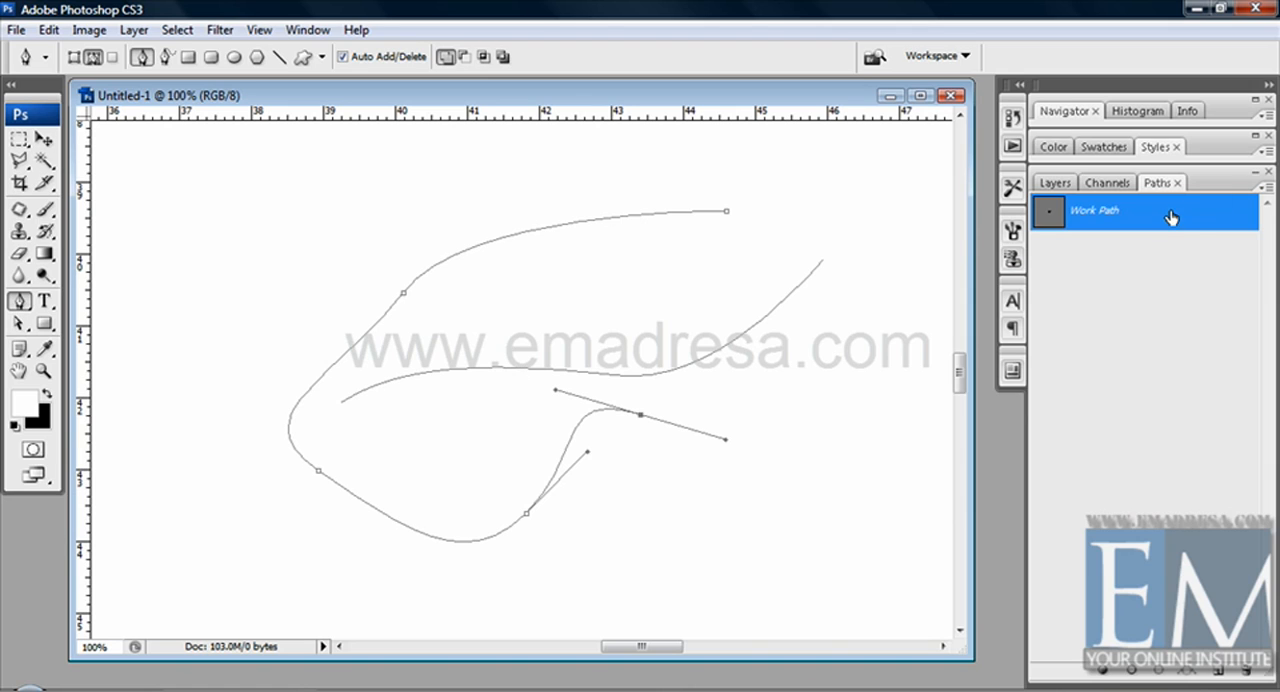
Step: Add a new path and draw a long, winding, self-crossing open curve in it with the Pen tool, ending the curve unclosed
click(1216, 674)
drag(764, 215, 732, 244)
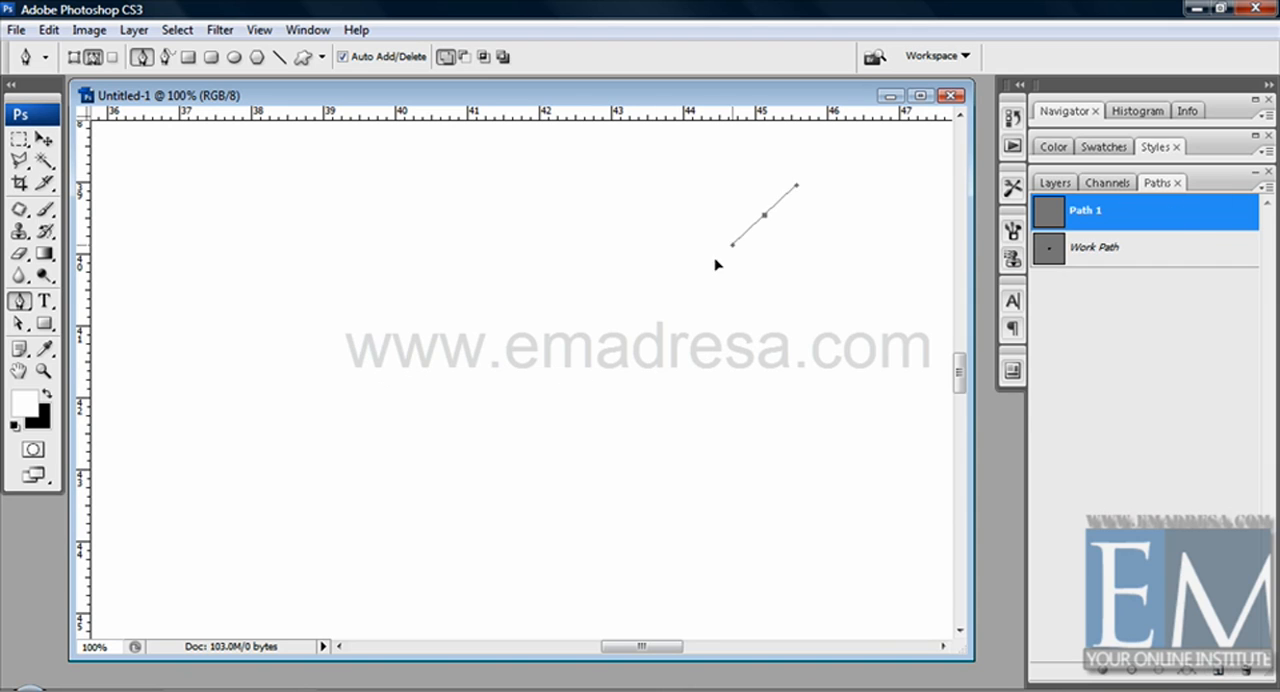
mouse_move(568, 310)
mouse_down()
mouse_move(423, 311)
mouse_move(302, 384)
mouse_up()
drag(325, 432, 357, 453)
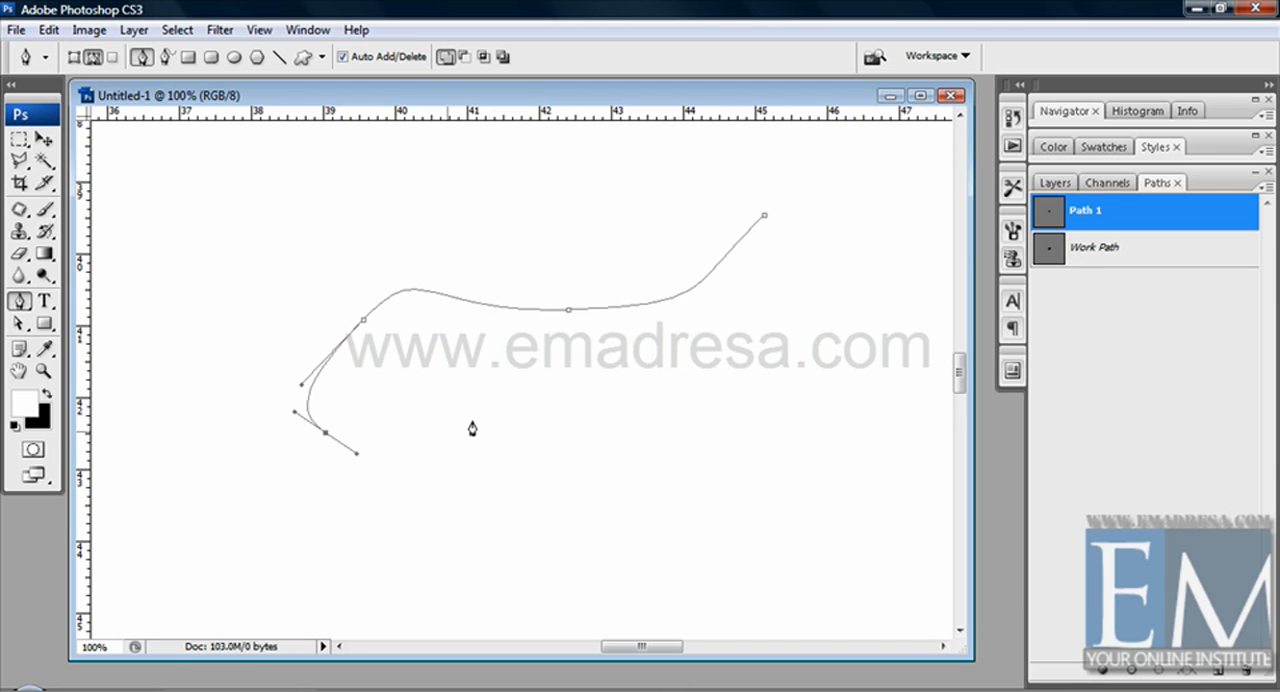
drag(475, 420, 506, 429)
drag(608, 426, 663, 443)
mouse_move(708, 480)
mouse_down()
mouse_move(708, 538)
mouse_move(655, 573)
mouse_up()
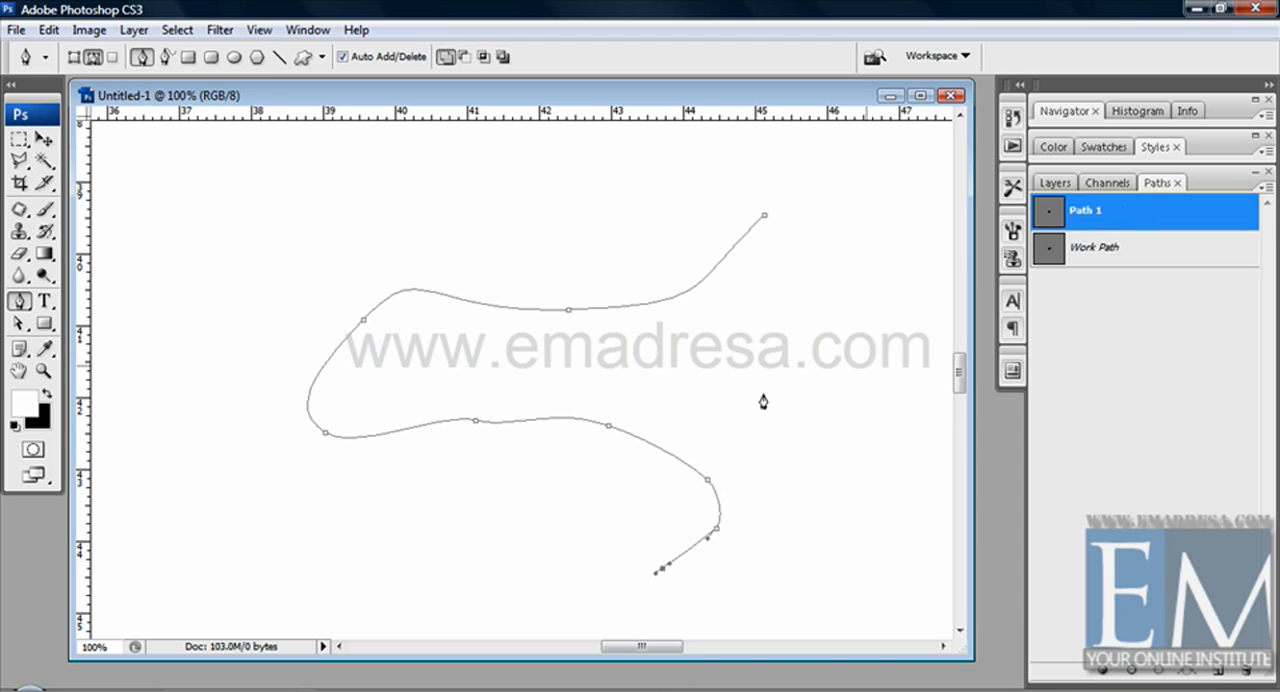
drag(787, 368, 747, 358)
mouse_move(572, 255)
mouse_down()
mouse_move(516, 251)
mouse_move(451, 273)
mouse_up()
click(72, 57)
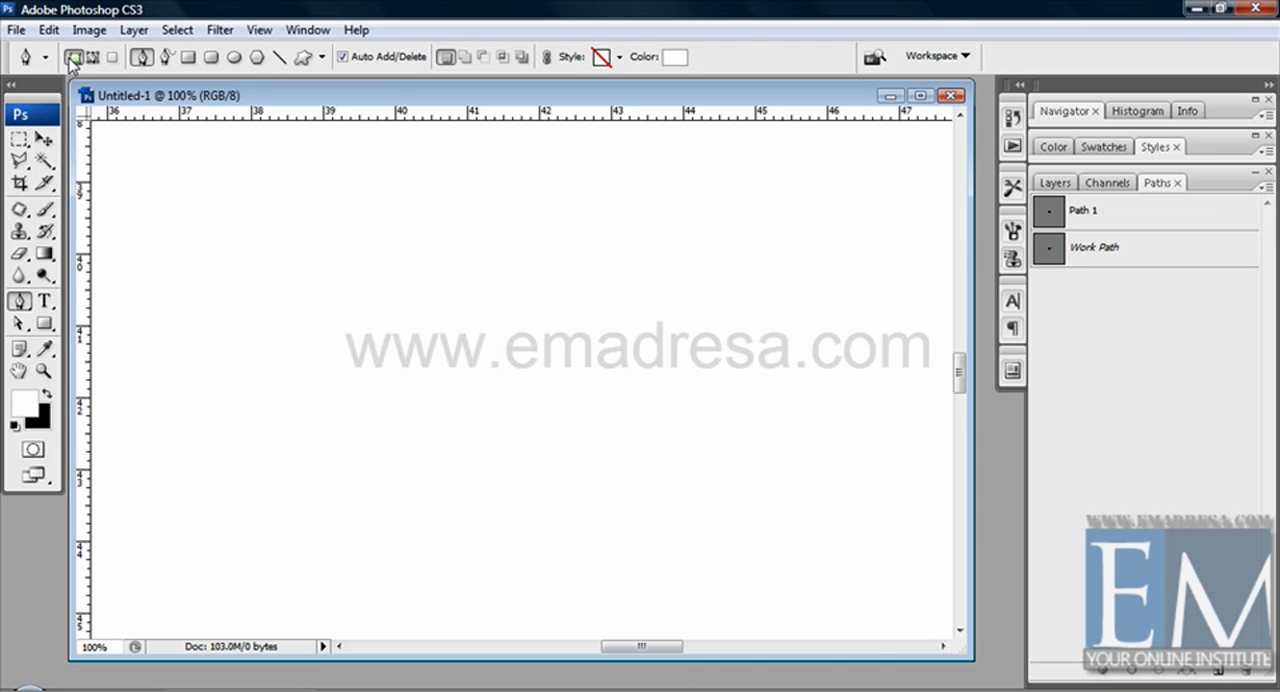
click(92, 57)
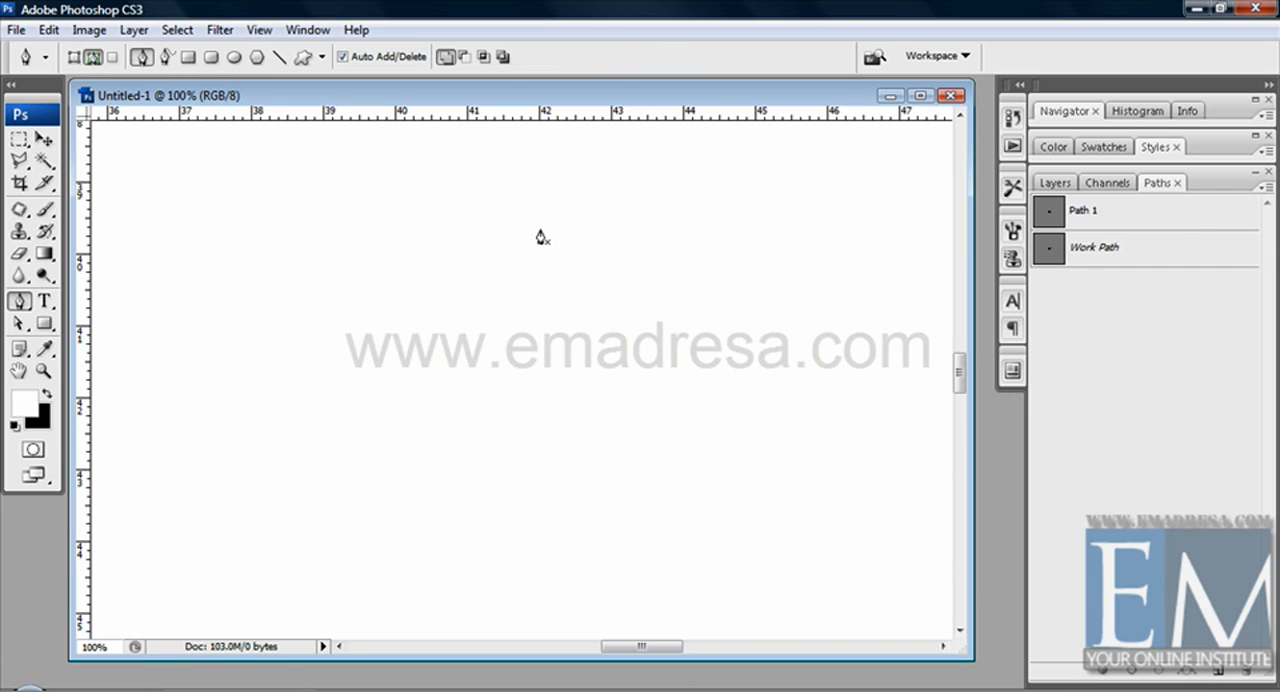
Step: Select Path 1 and add a second open curve to it, sweeping around the left and below the existing one
click(1174, 211)
click(334, 222)
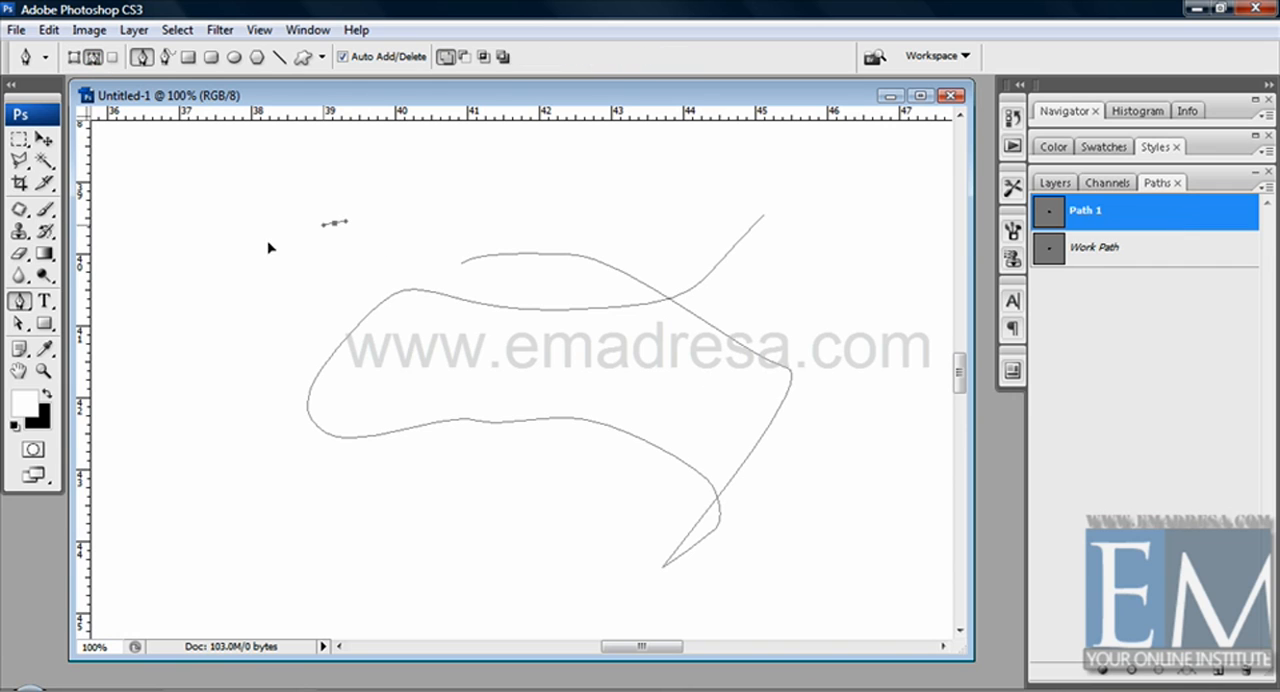
drag(213, 293, 198, 345)
drag(190, 399, 222, 436)
drag(288, 471, 324, 500)
drag(393, 489, 495, 447)
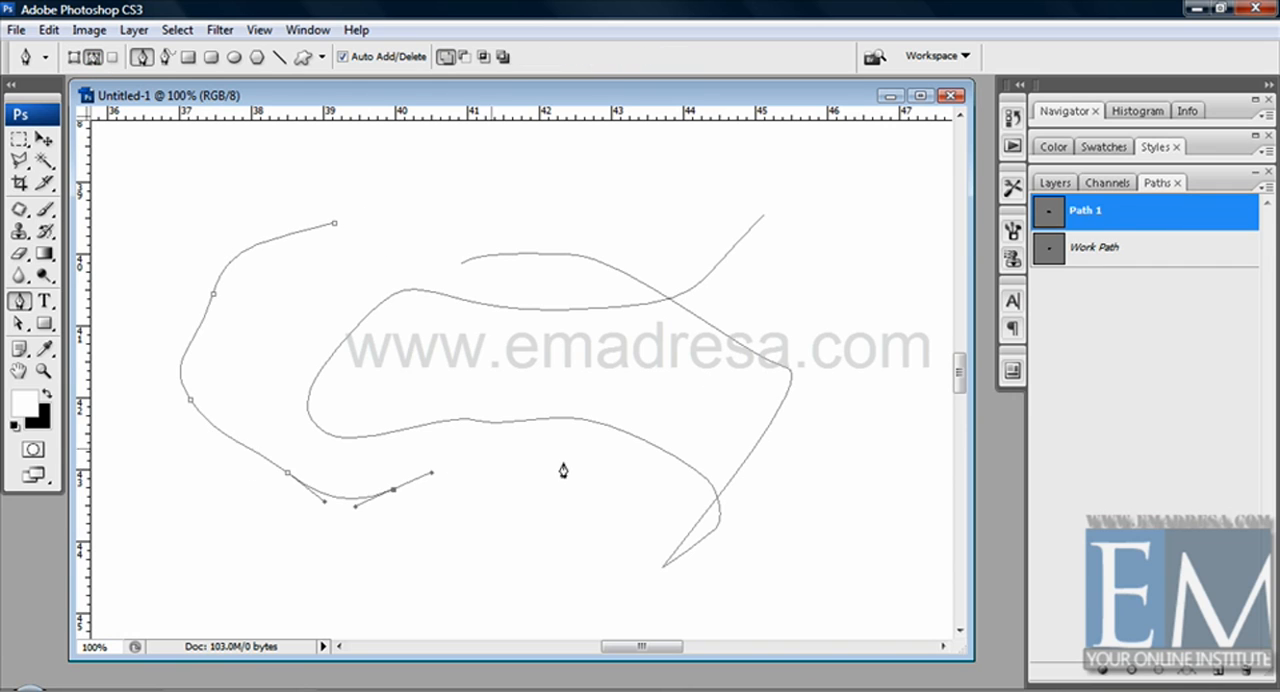
drag(566, 463, 612, 497)
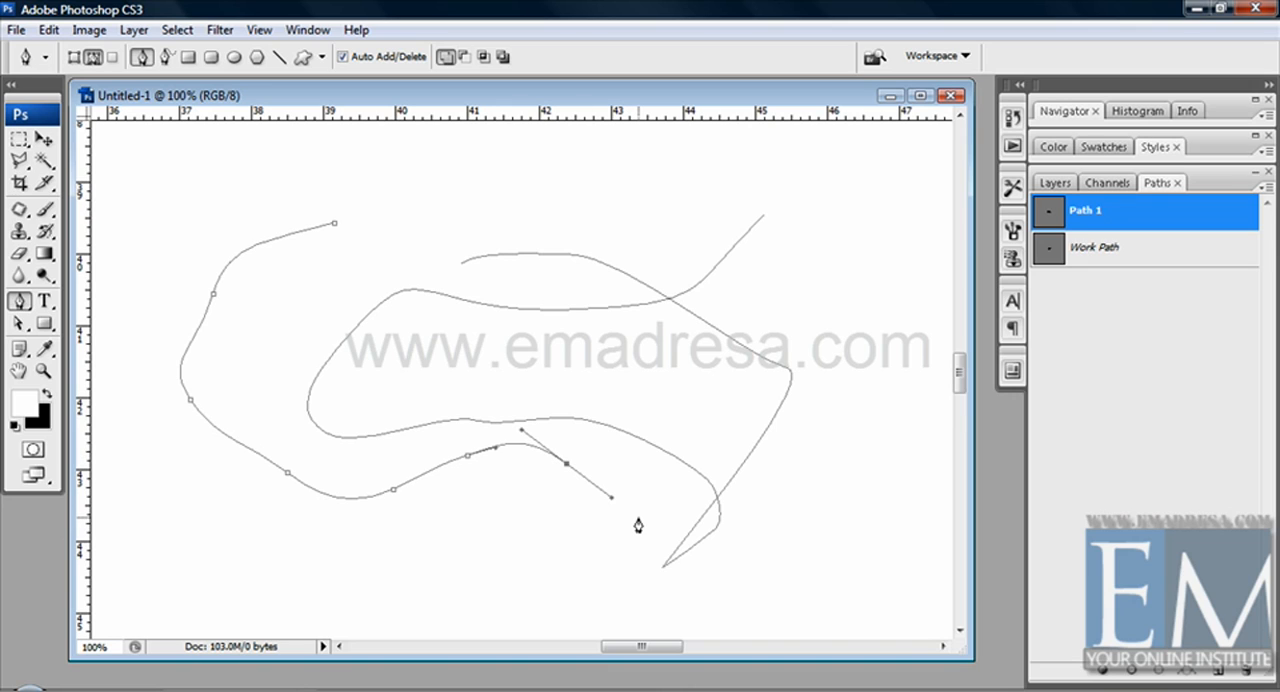
Step: Add another new path and draw a closed, curved car-like outline in it, ending at the starting anchor point
click(1218, 677)
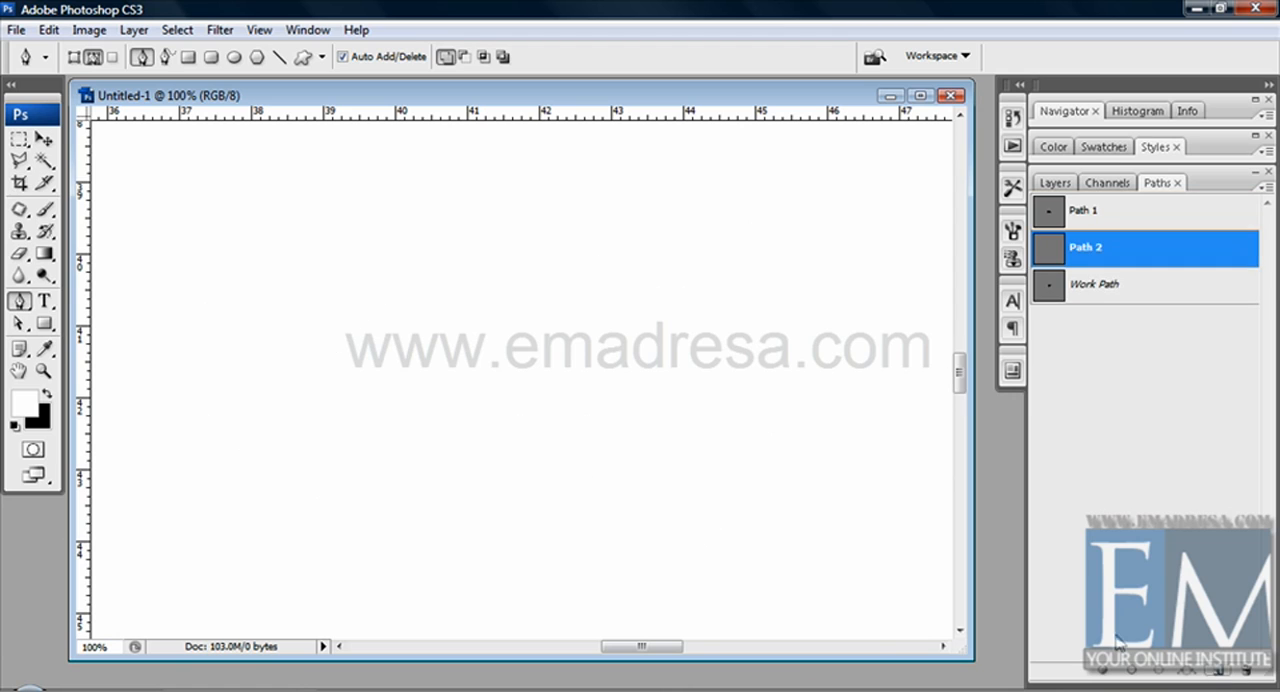
click(840, 282)
drag(440, 341, 346, 400)
drag(288, 370, 192, 324)
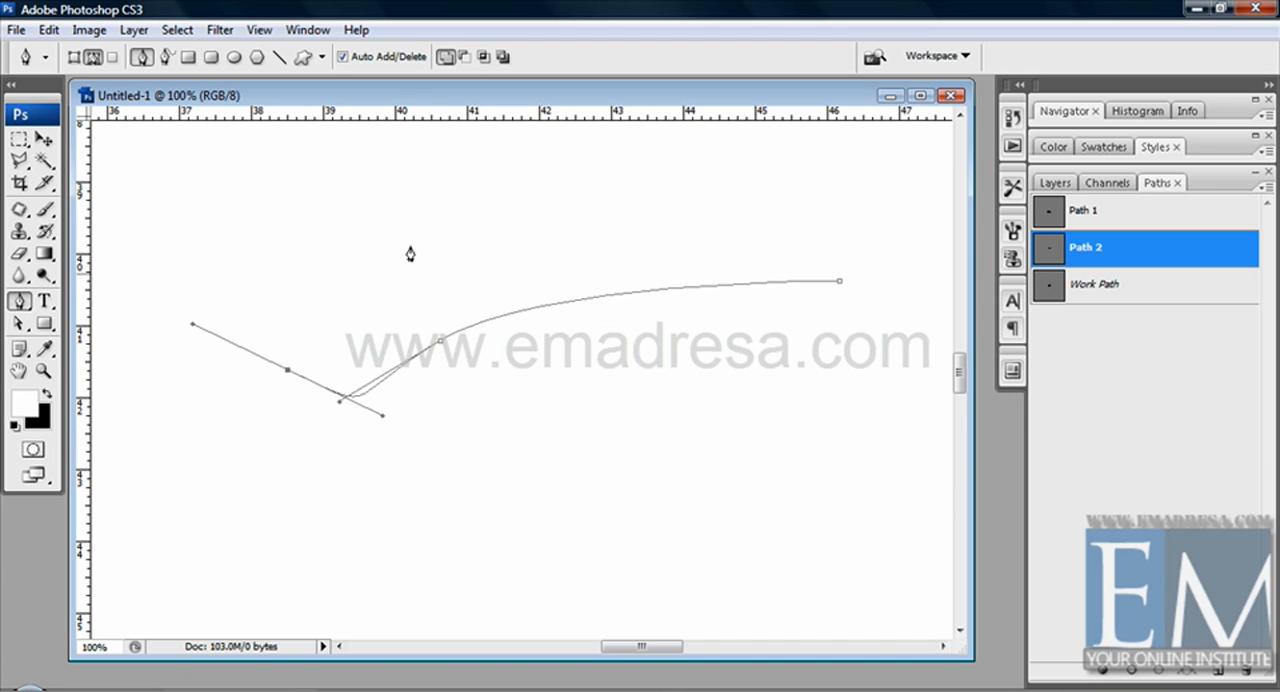
drag(410, 247, 449, 217)
drag(577, 206, 646, 229)
click(676, 241)
drag(757, 245, 824, 242)
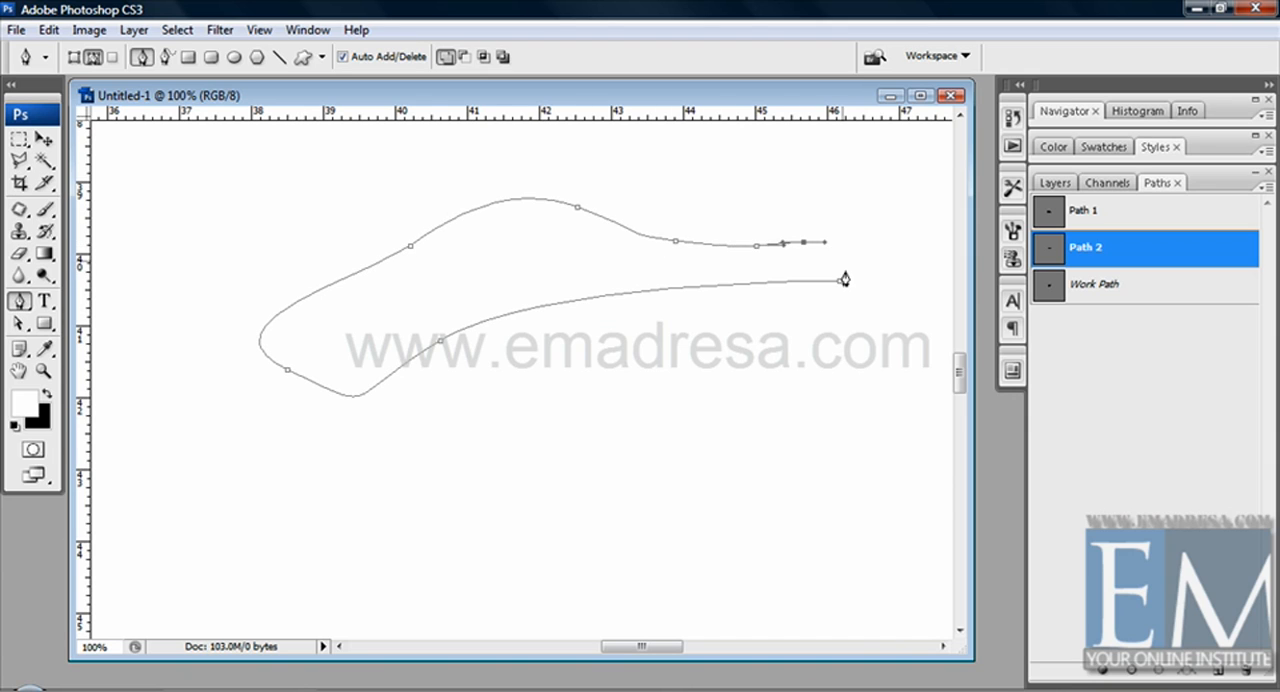
click(840, 283)
Step: Convert the closed outline into a selection and deselect it
right_click(497, 284)
click(548, 376)
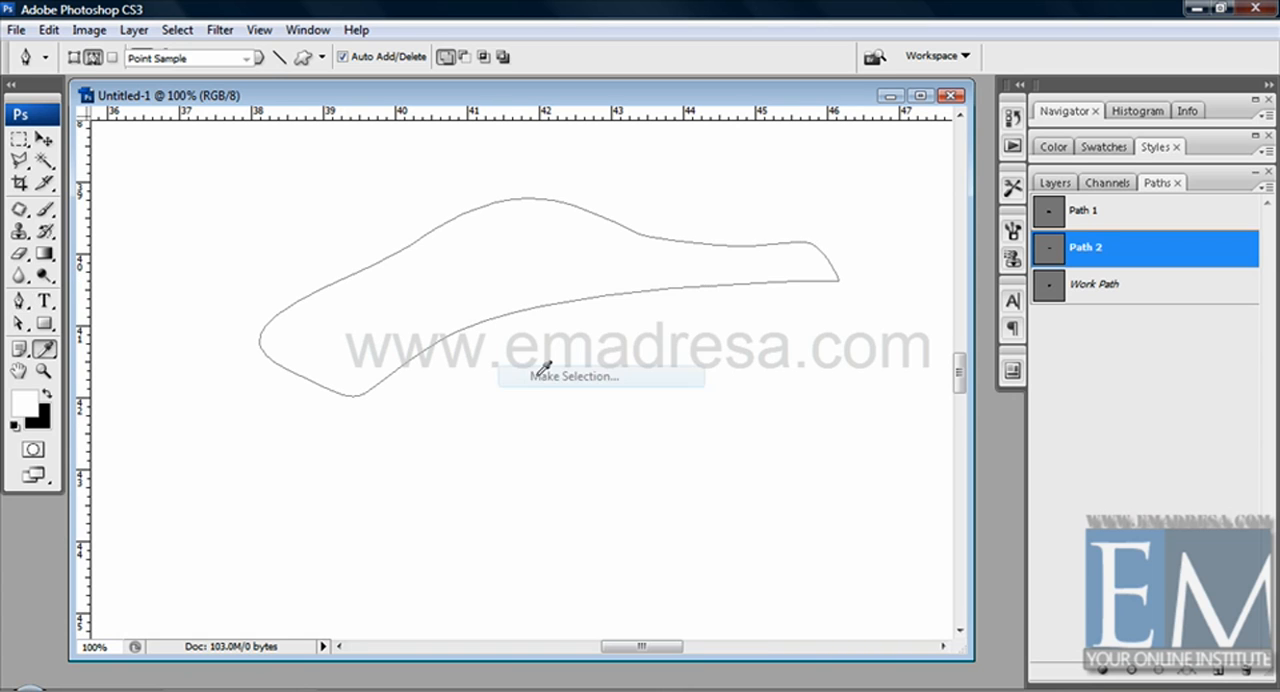
click(868, 198)
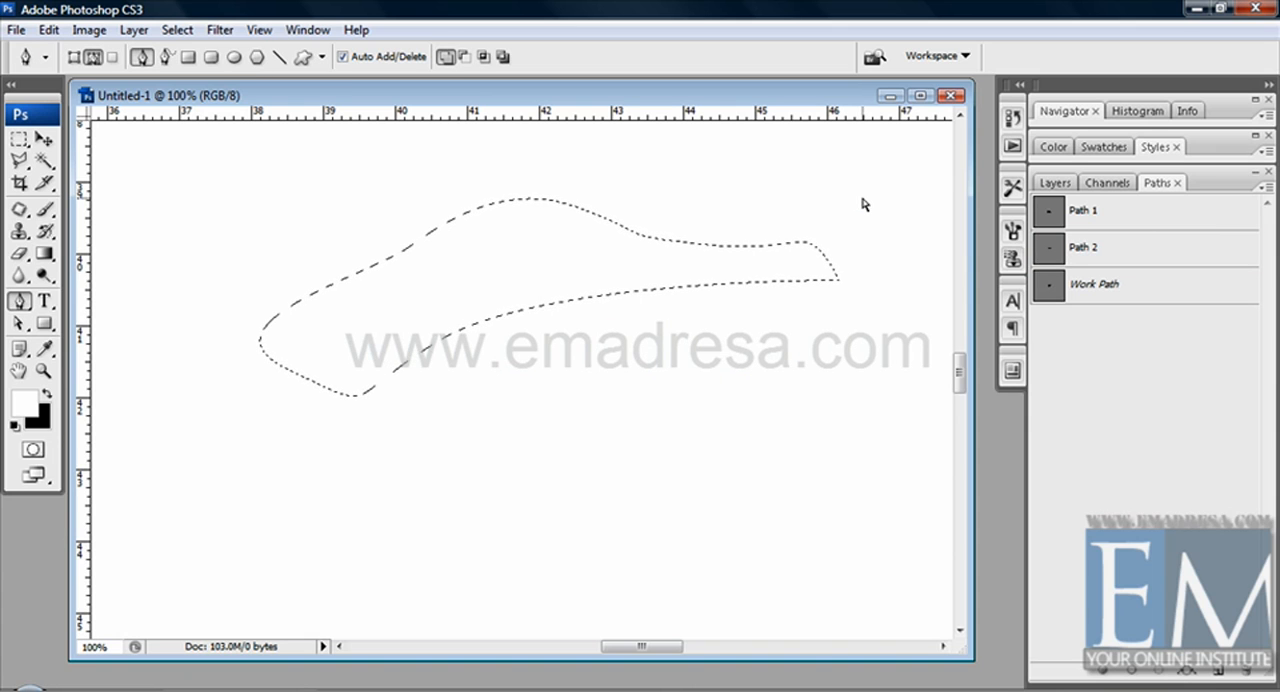
key(ctrl+d)
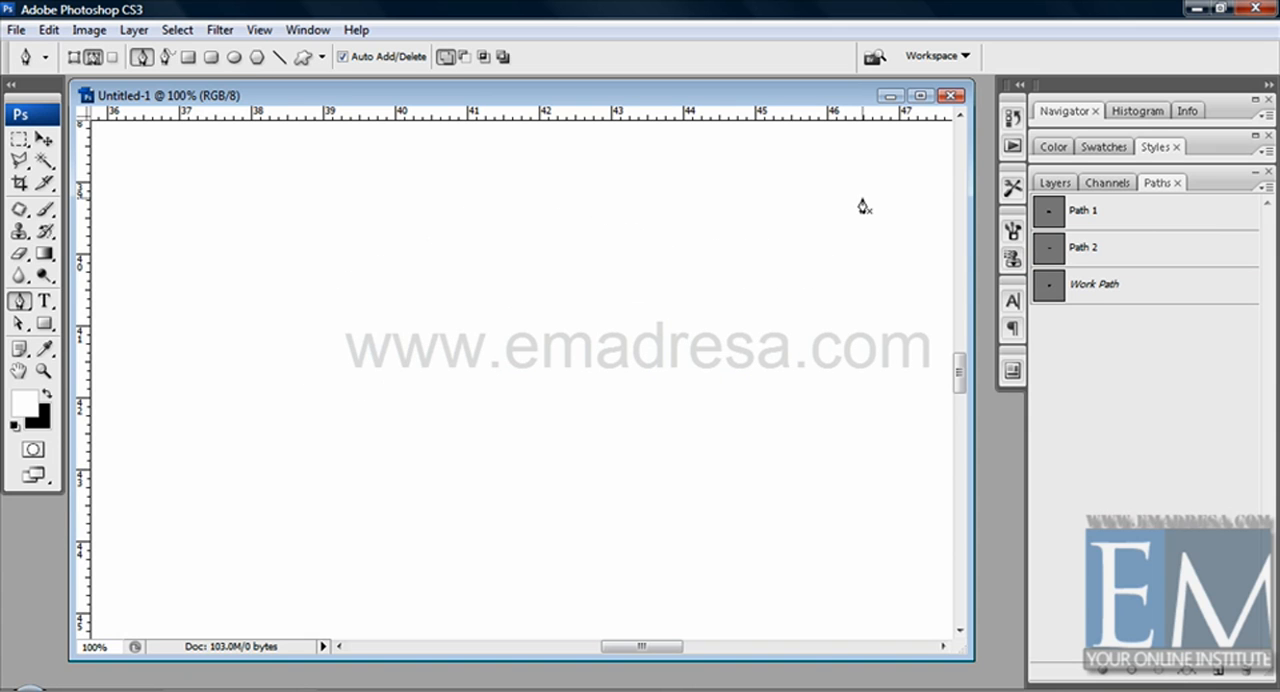
Step: Select Path 2 and stroke it with the Pencil using the white foreground color
click(1139, 255)
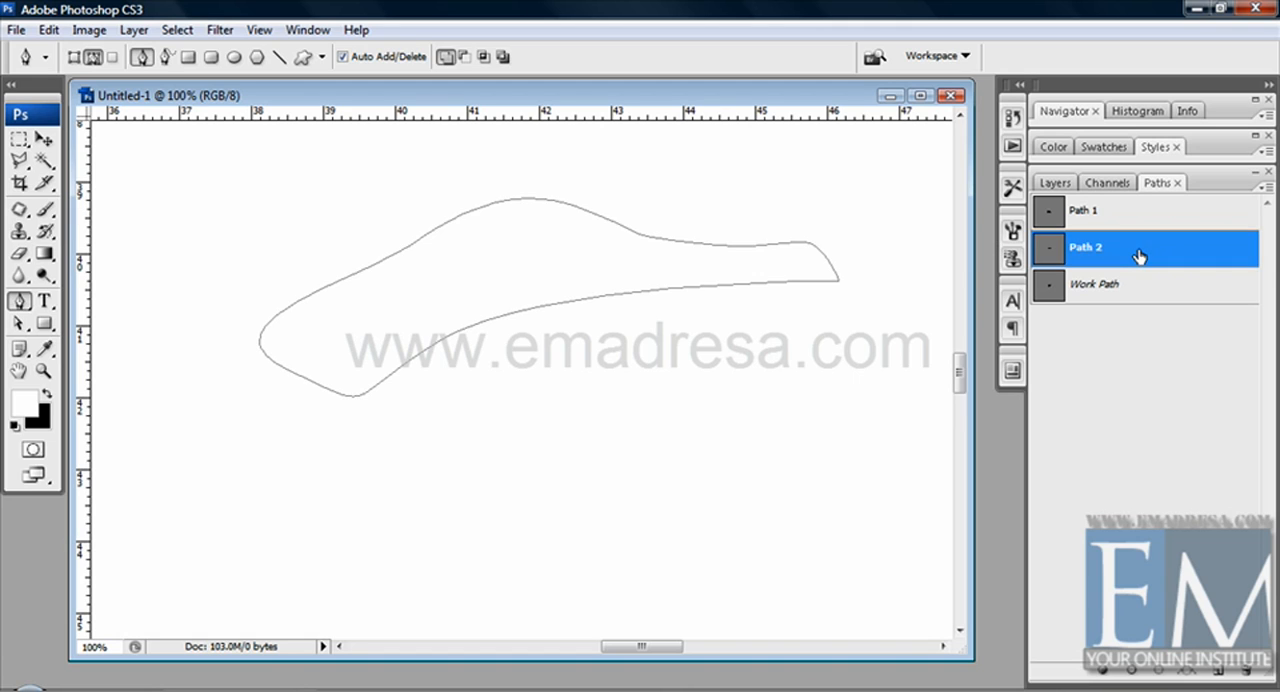
right_click(563, 279)
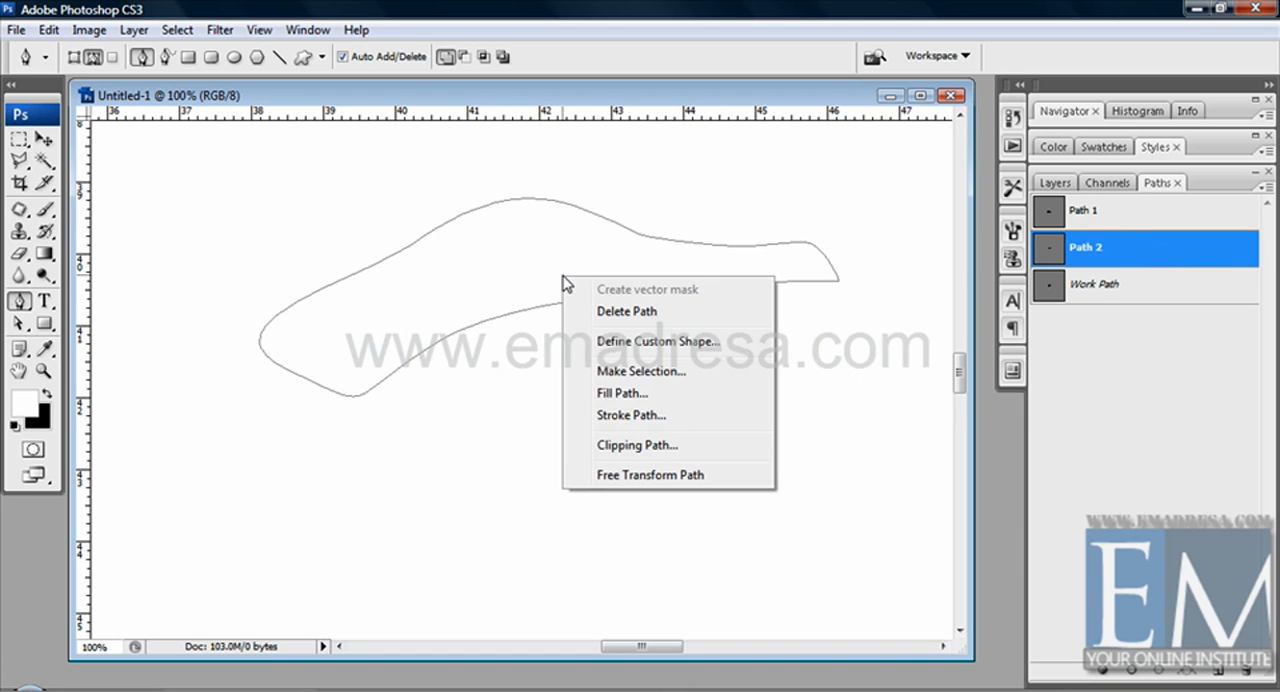
click(630, 415)
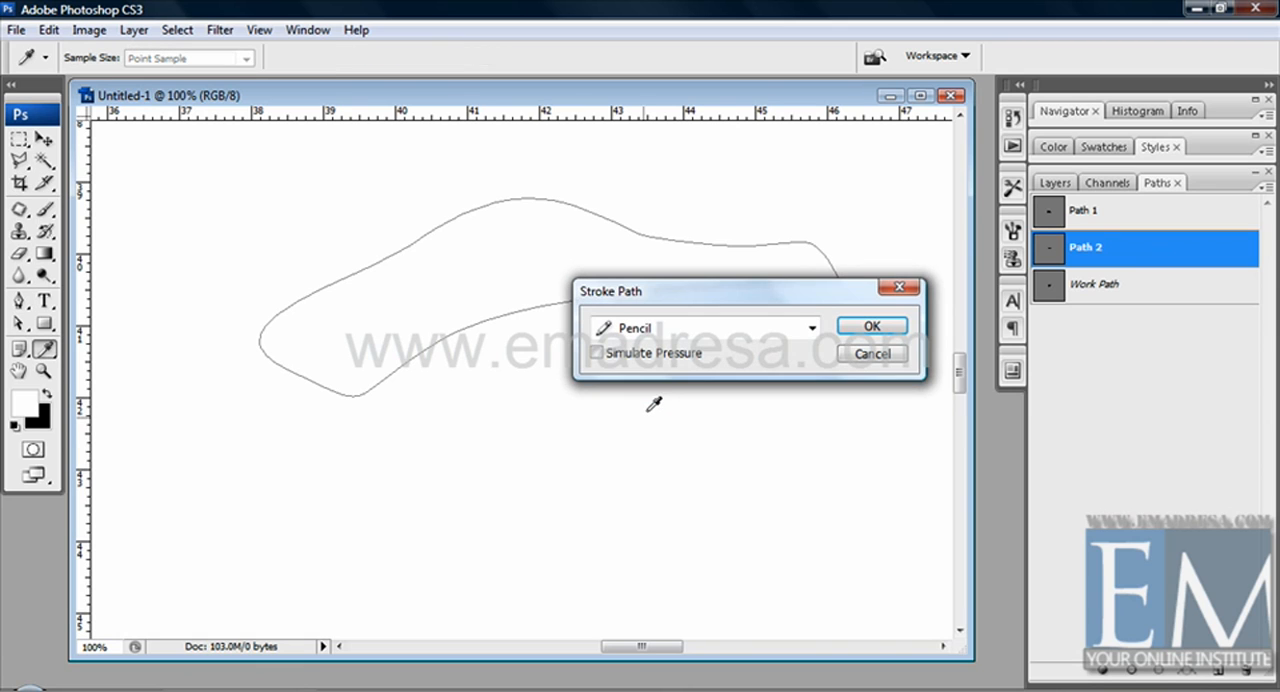
click(868, 328)
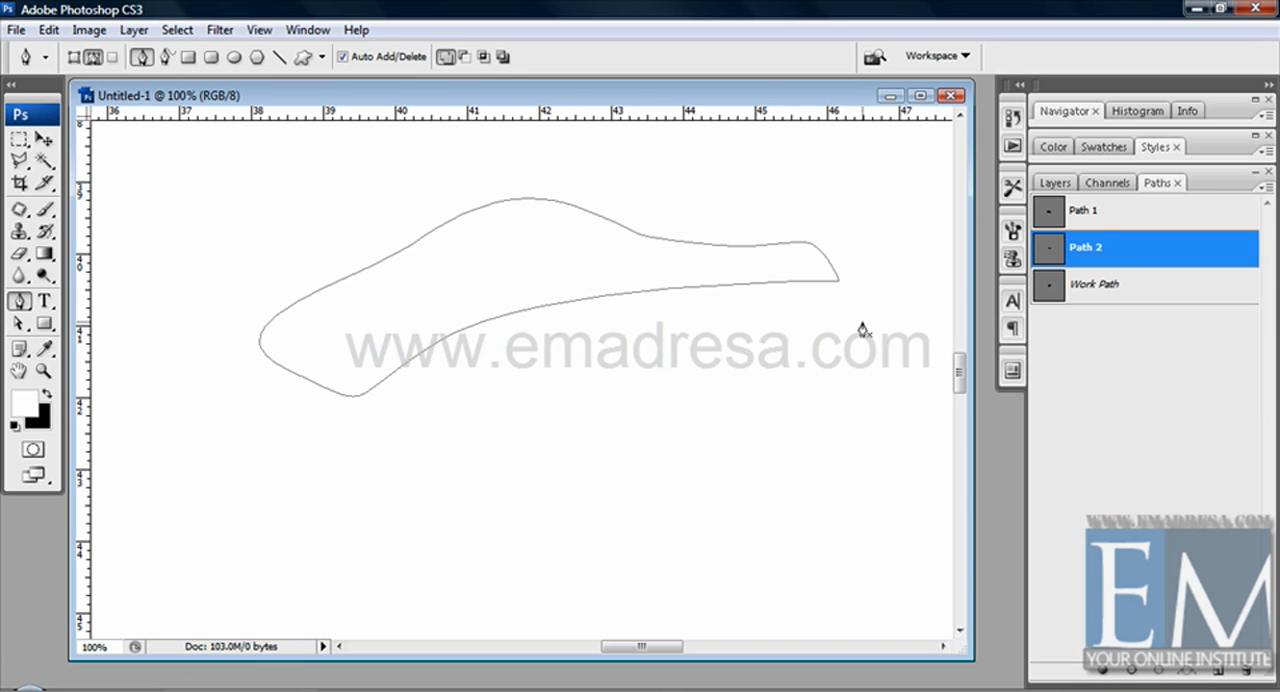
Step: Swap the foreground color to black and stroke Path 2 again with the Pencil
key(x)
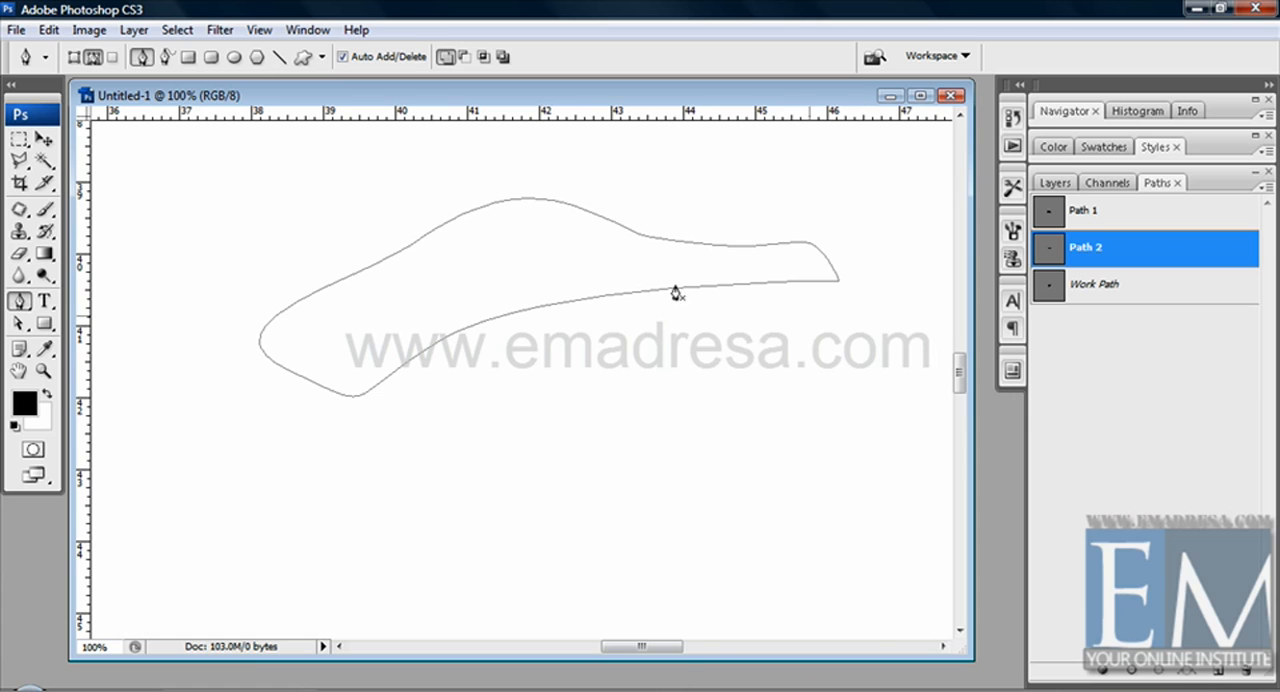
right_click(600, 276)
click(679, 420)
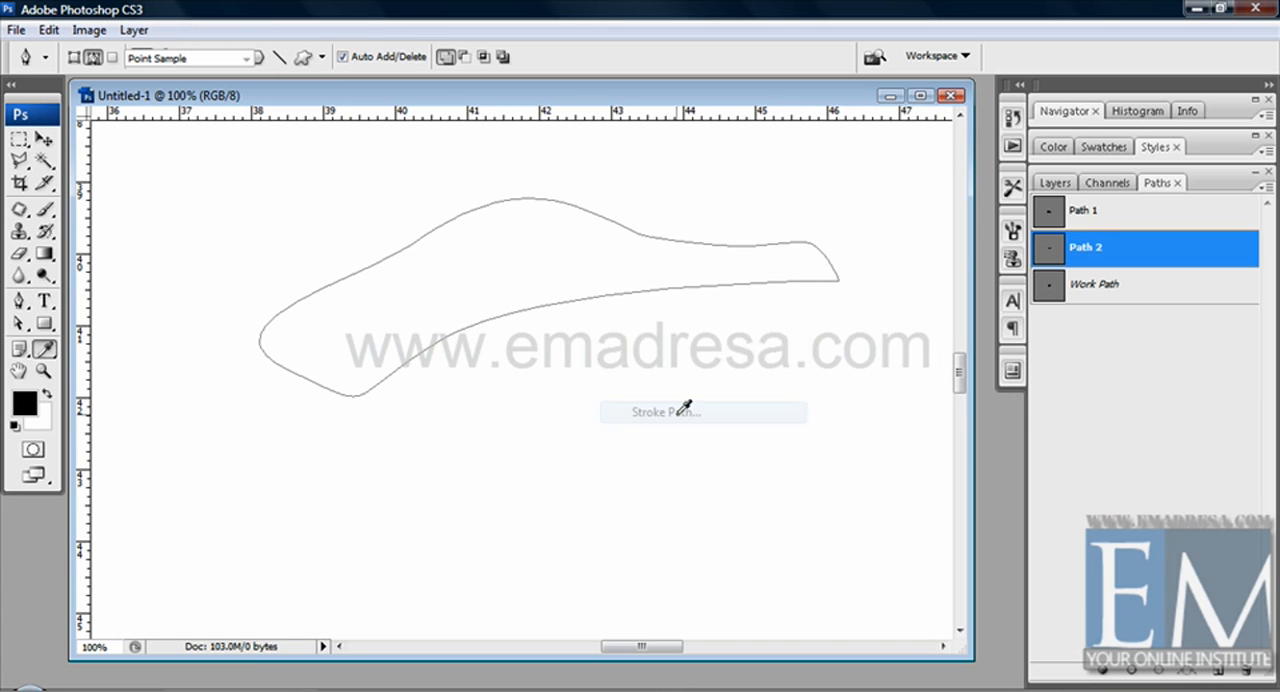
click(866, 328)
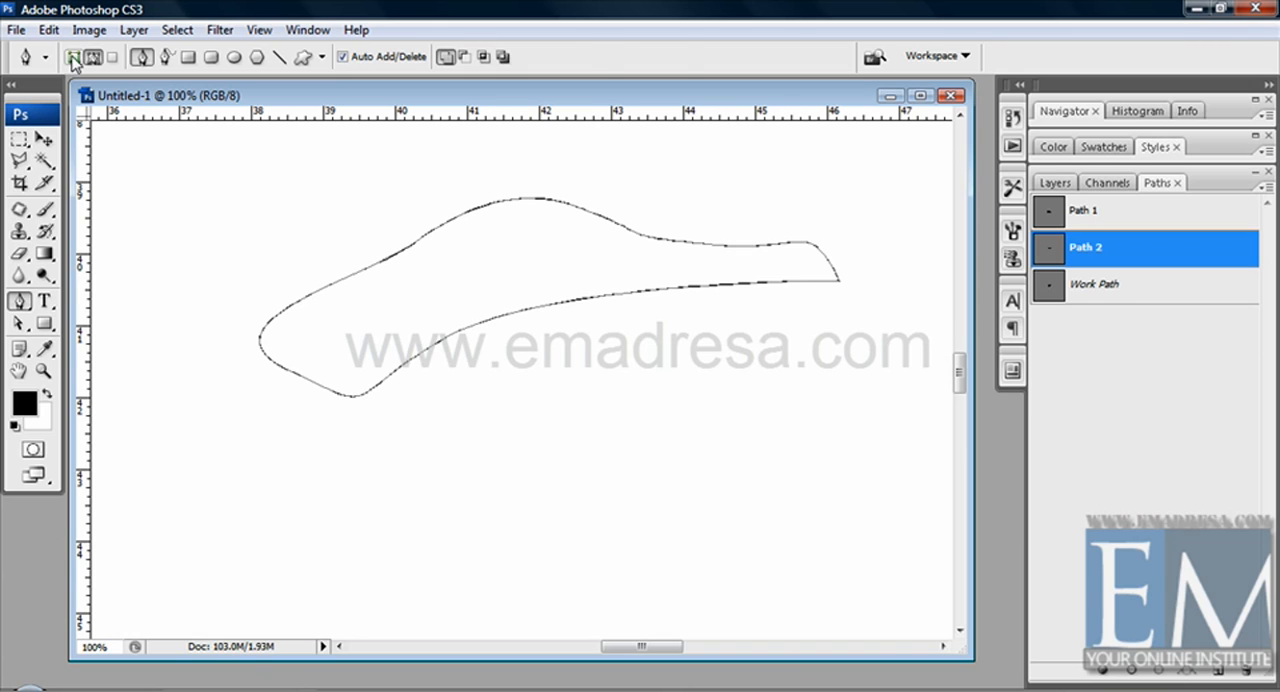
Step: Hide the path outline with the Move tool to examine the stroke, and look through the layers, channels and paths
click(72, 58)
click(44, 139)
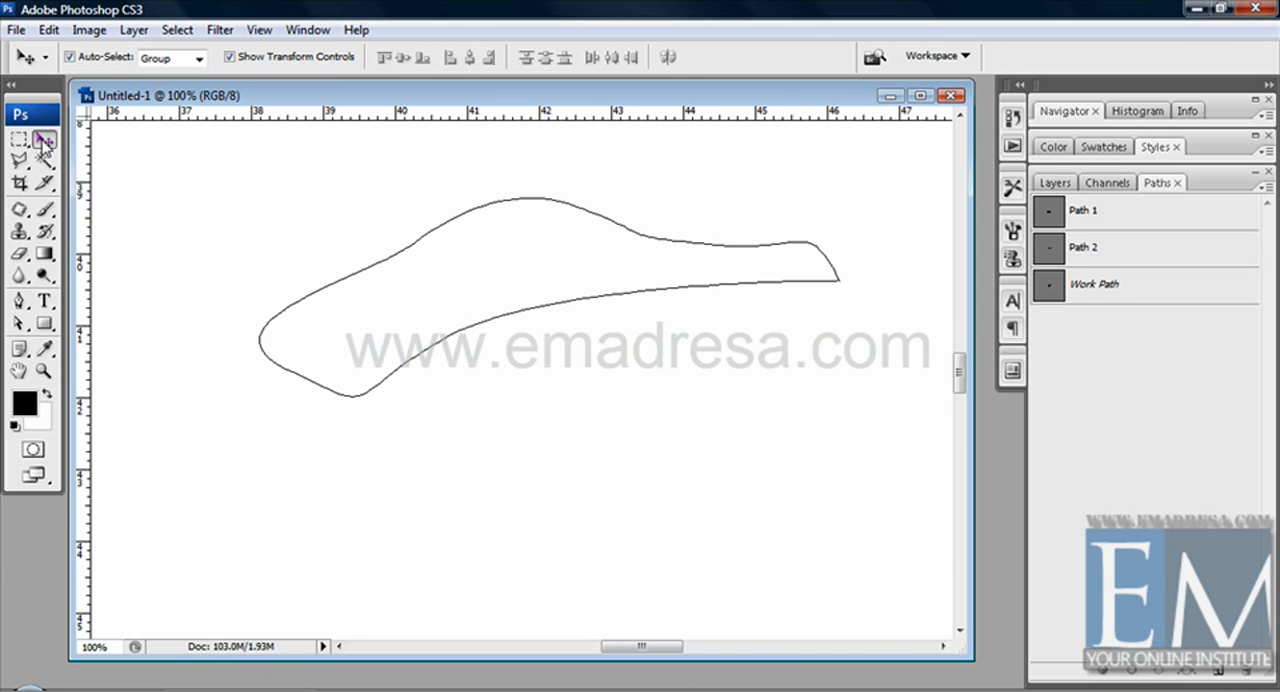
click(1052, 186)
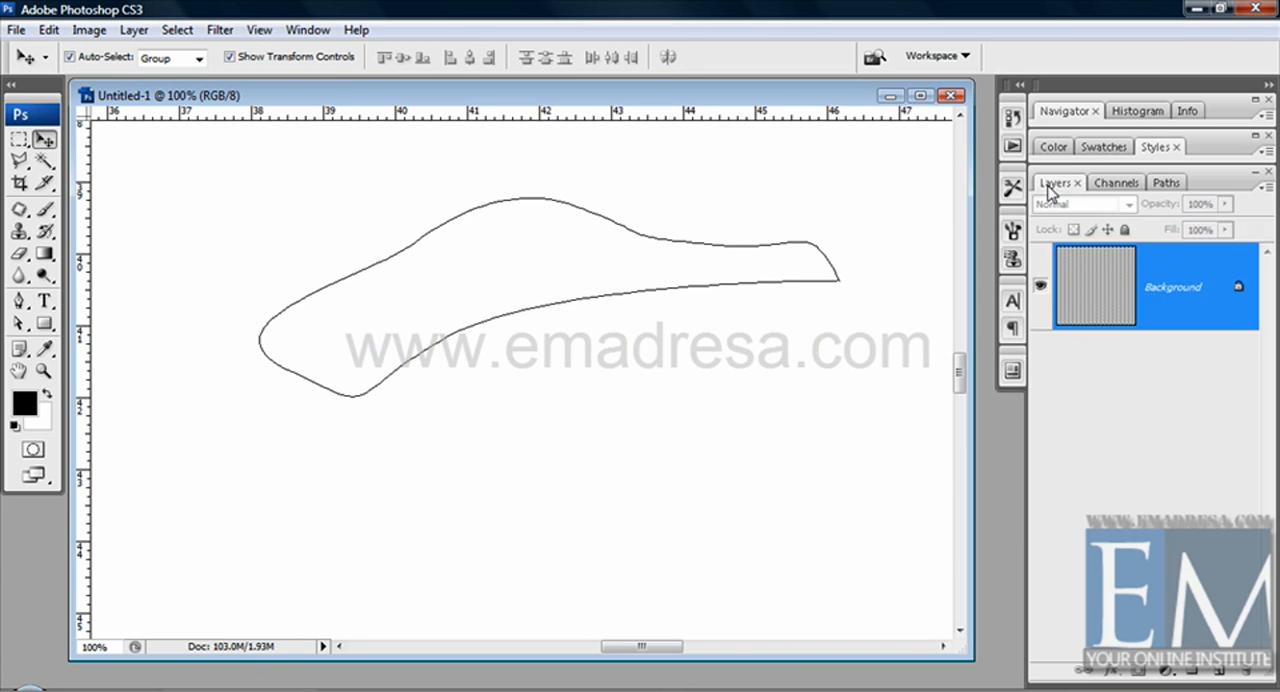
click(1110, 183)
click(1163, 180)
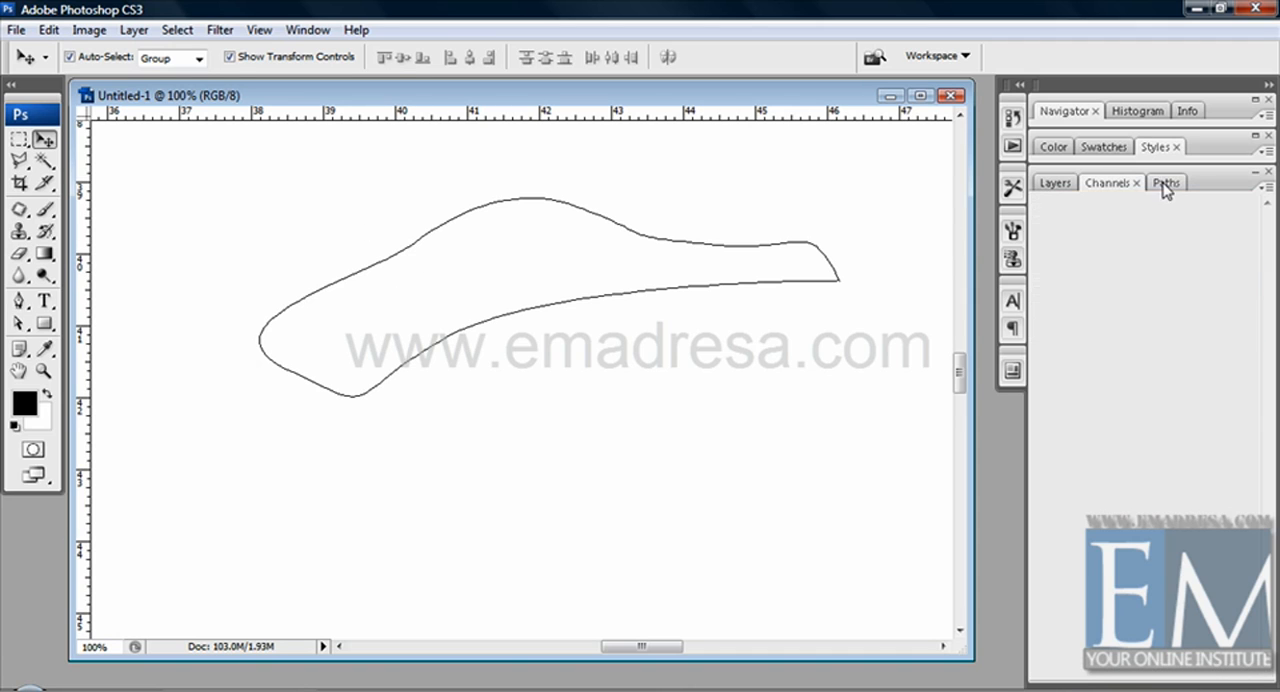
Step: Move the outline of Path 2 below and right of the black stroke, and reshape its lower edge with the Direct Selection tool
click(1140, 252)
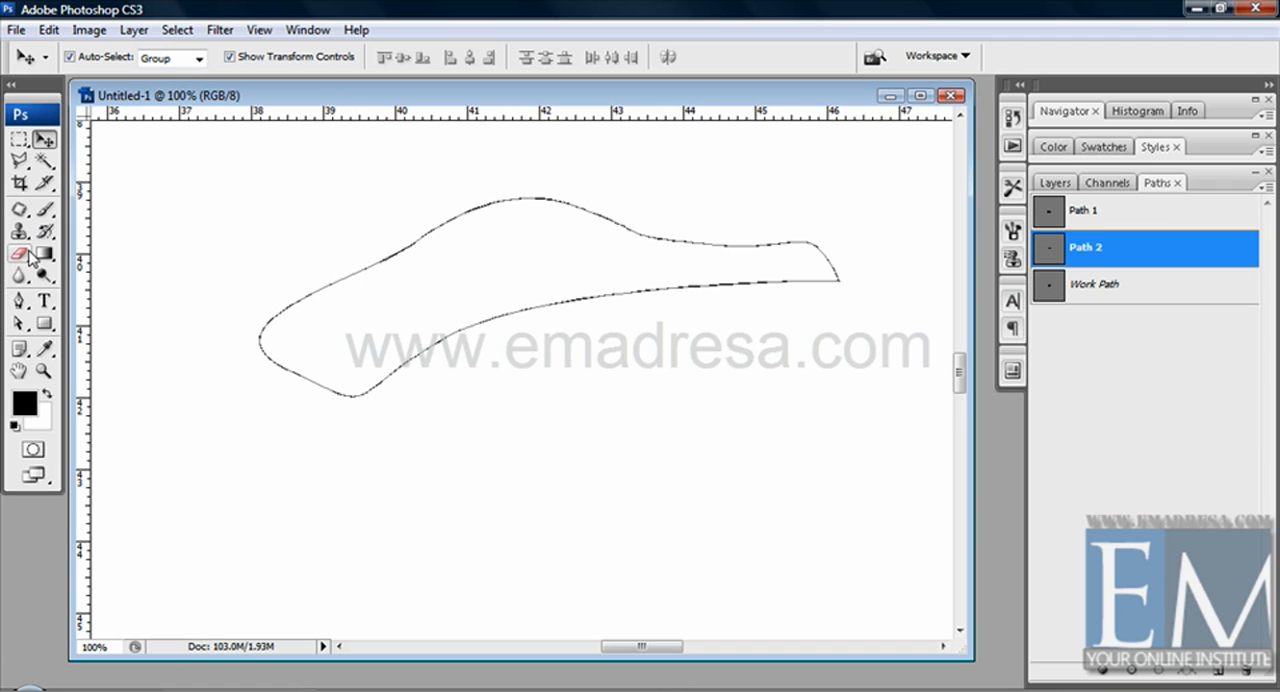
drag(32, 320, 101, 344)
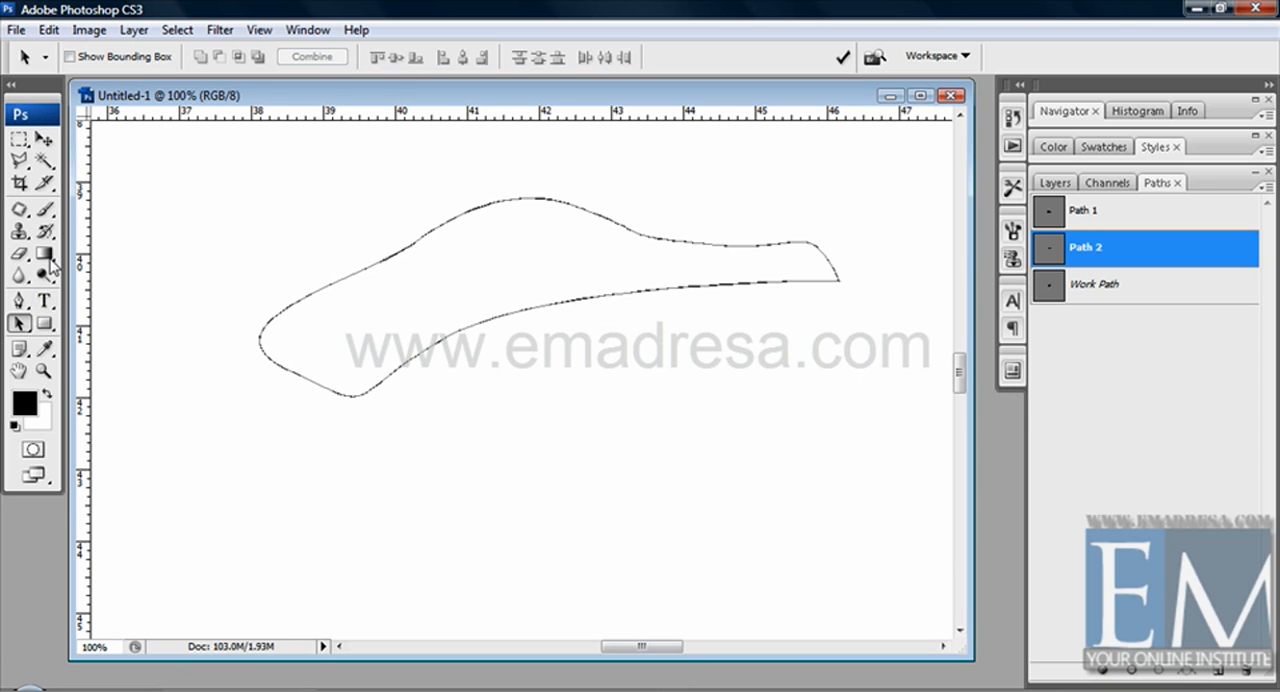
click(18, 301)
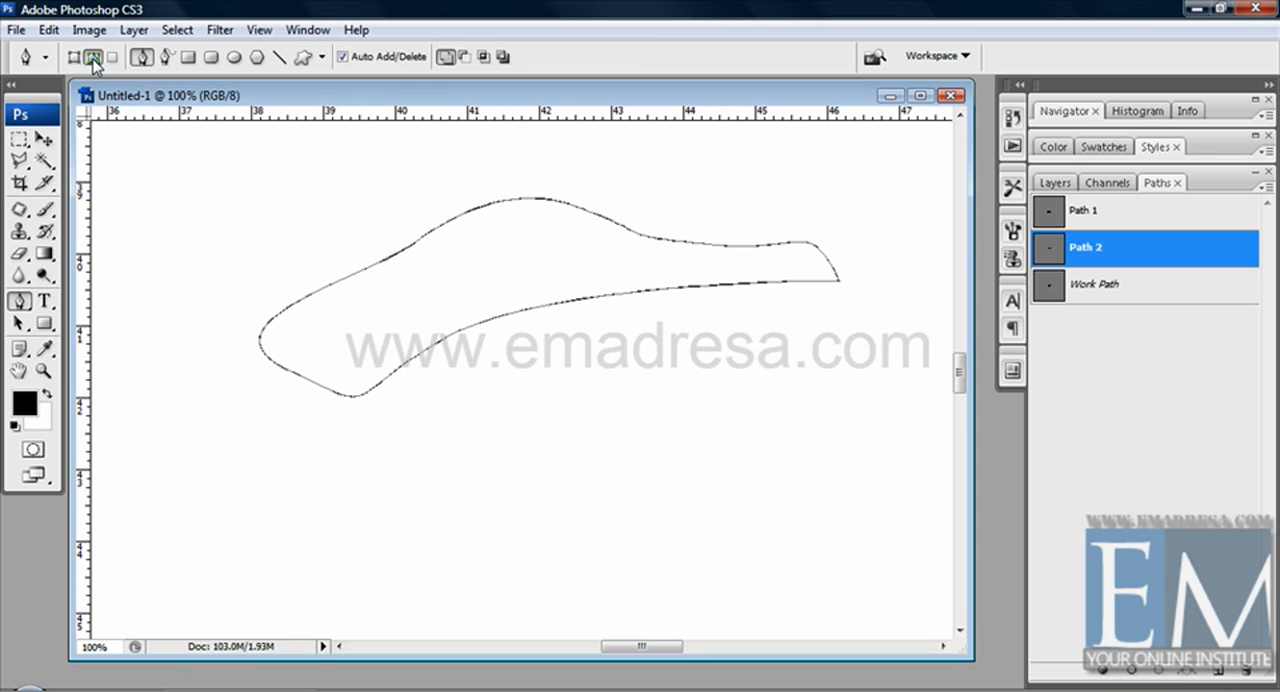
click(18, 323)
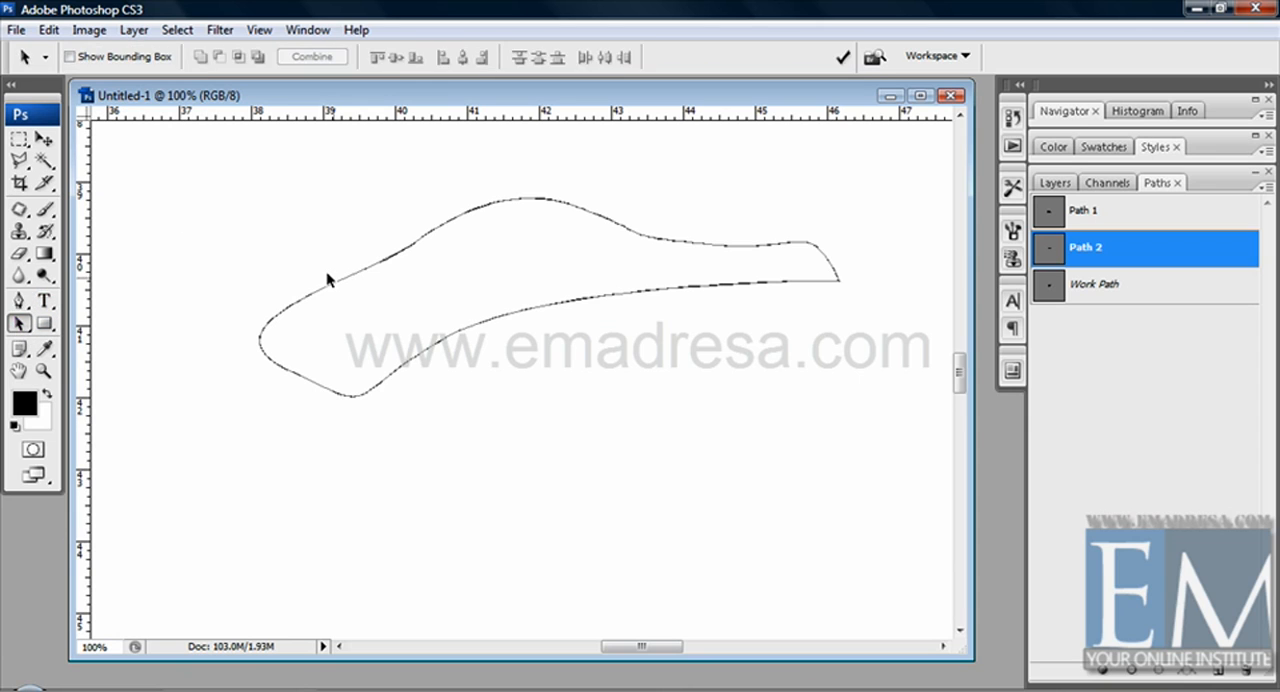
drag(326, 271, 460, 507)
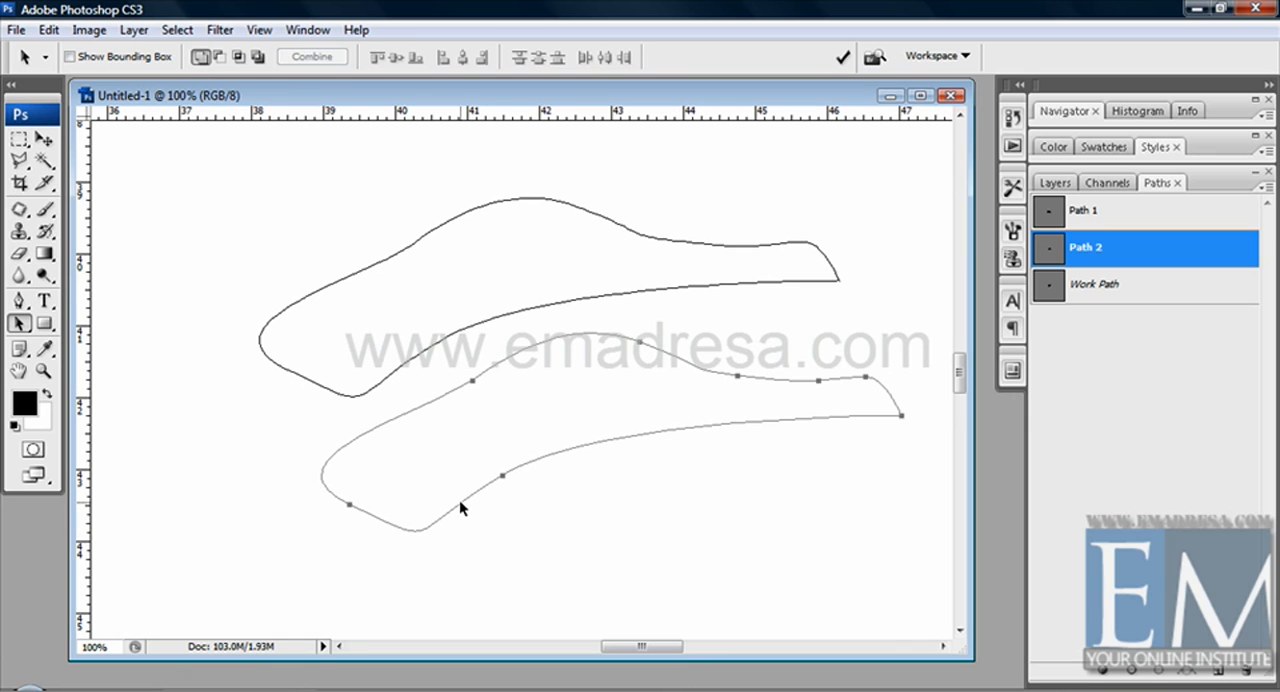
click(21, 325)
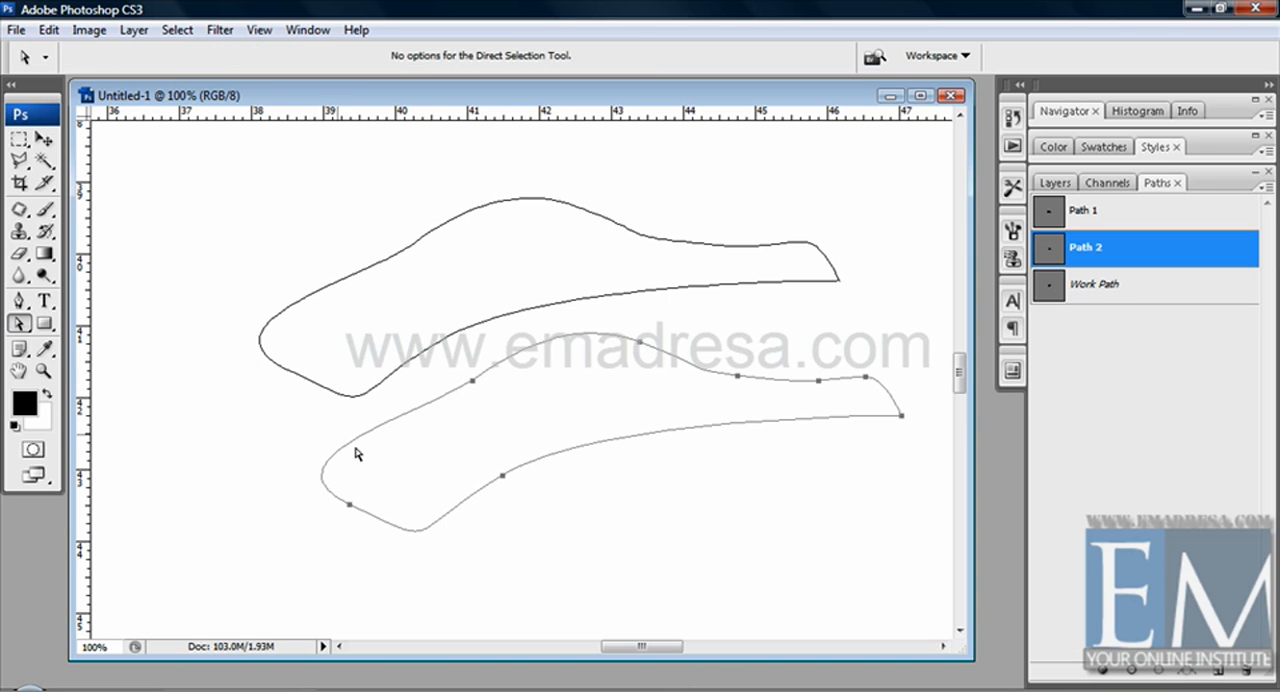
drag(323, 413, 403, 467)
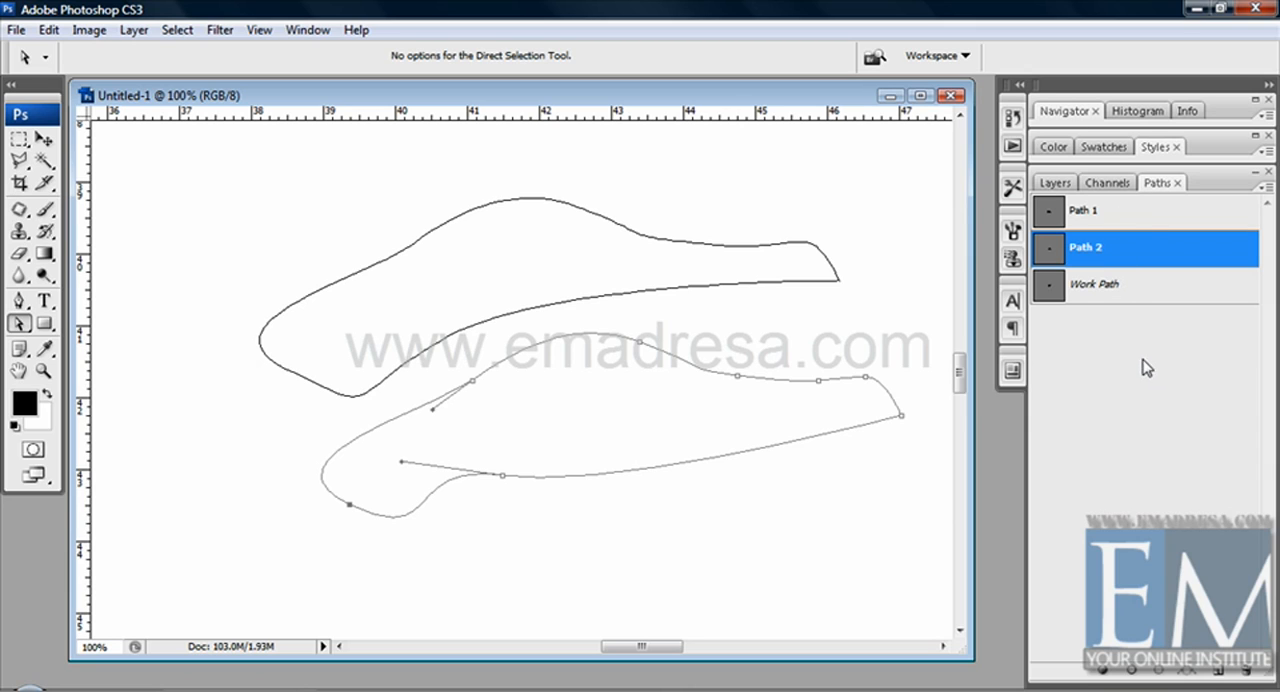
Step: Review the stored paths, delete Path 2, the Work Path and Path 1, and clear the black outline from the canvas
click(1163, 288)
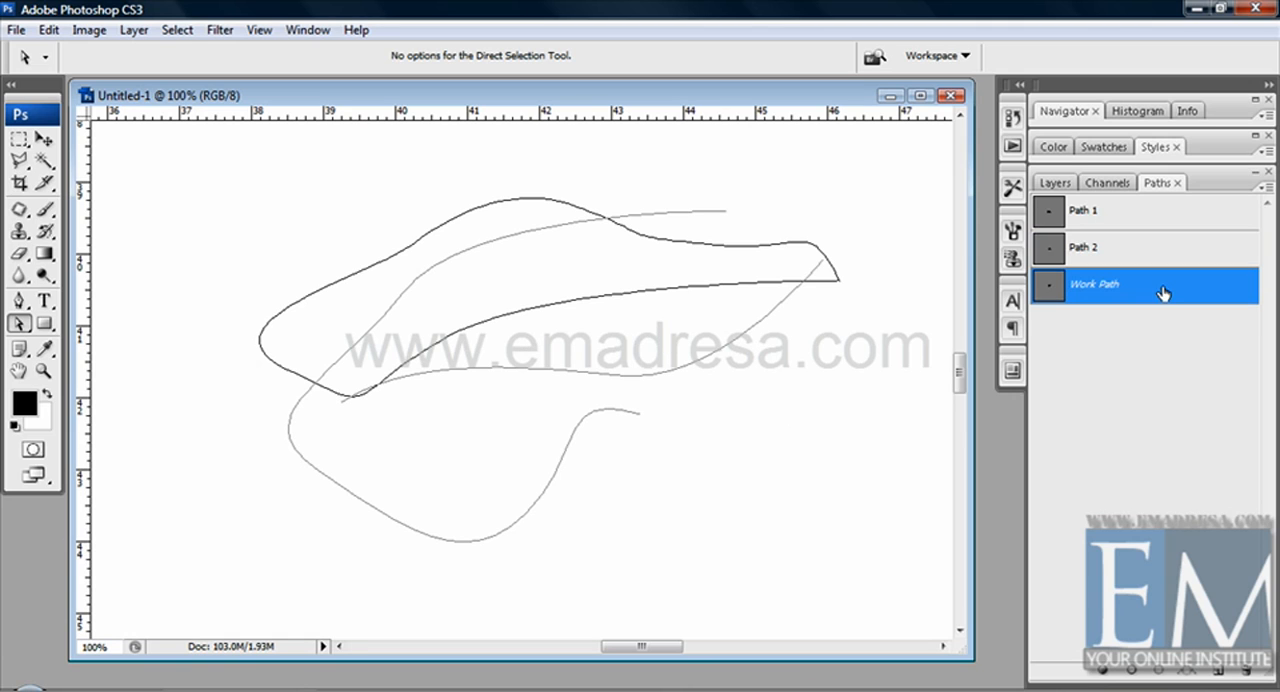
click(1149, 215)
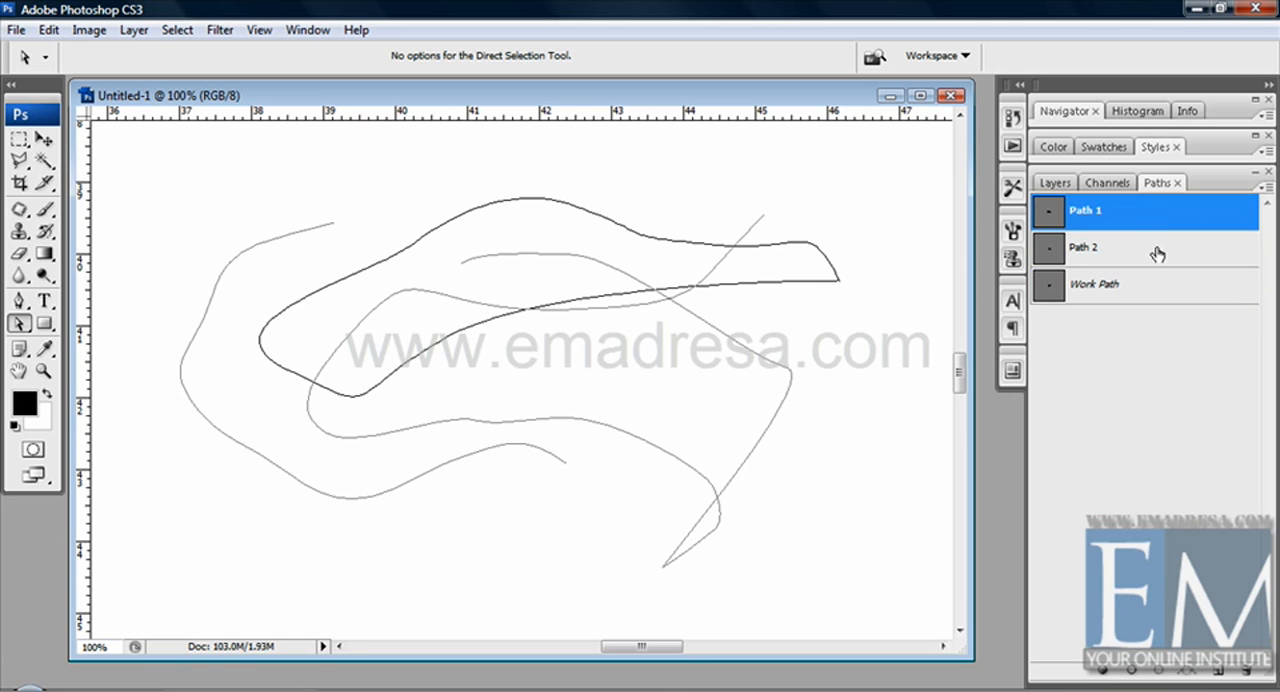
click(1157, 253)
drag(1172, 265, 1242, 625)
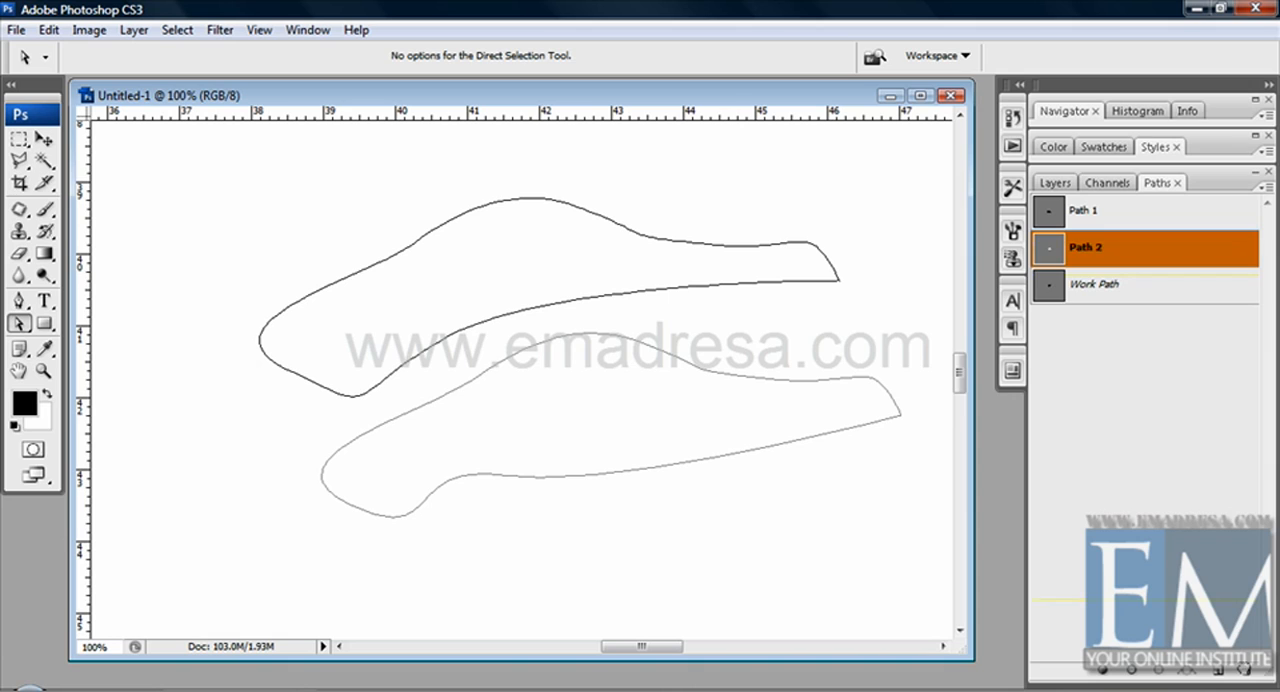
drag(1244, 670, 1243, 672)
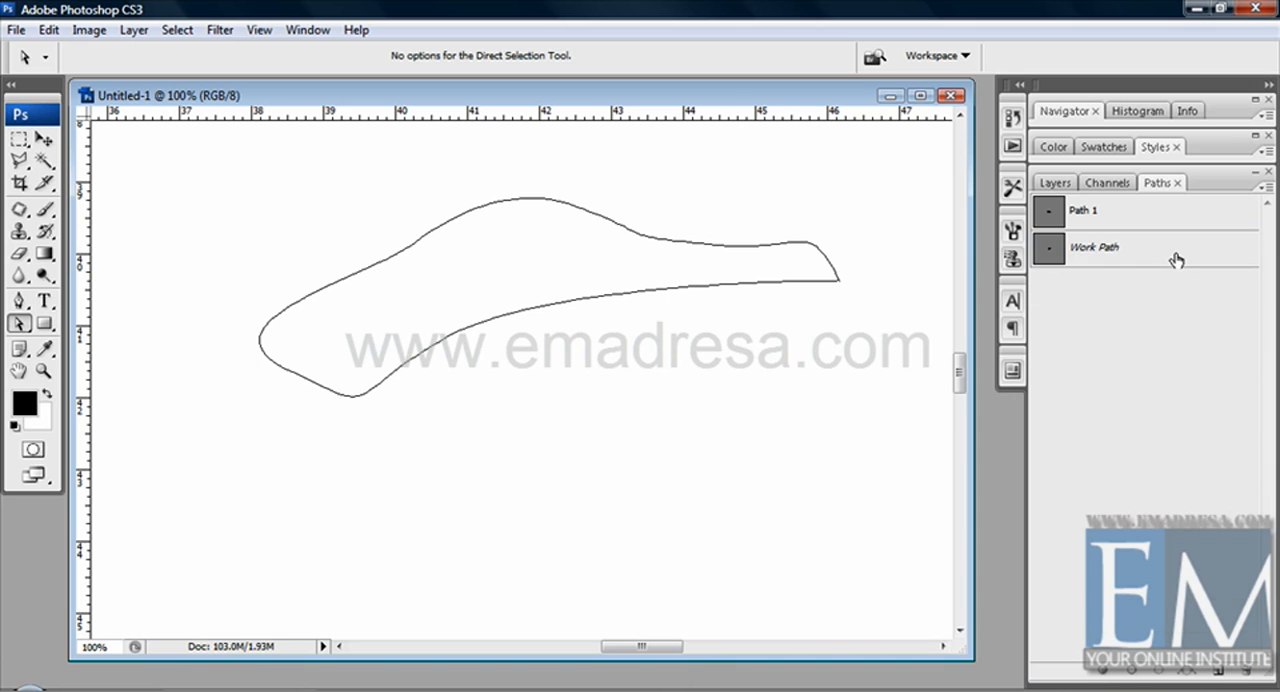
drag(1176, 258, 1262, 590)
drag(1244, 670, 1245, 670)
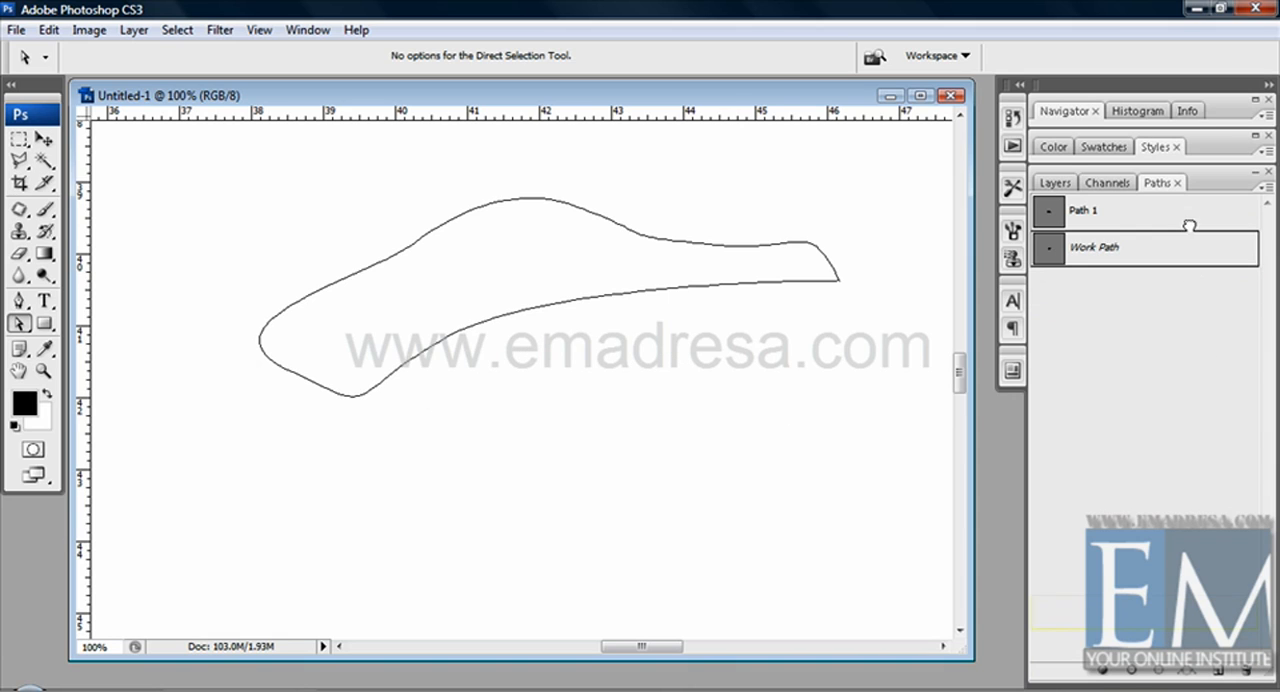
drag(1189, 214, 1228, 503)
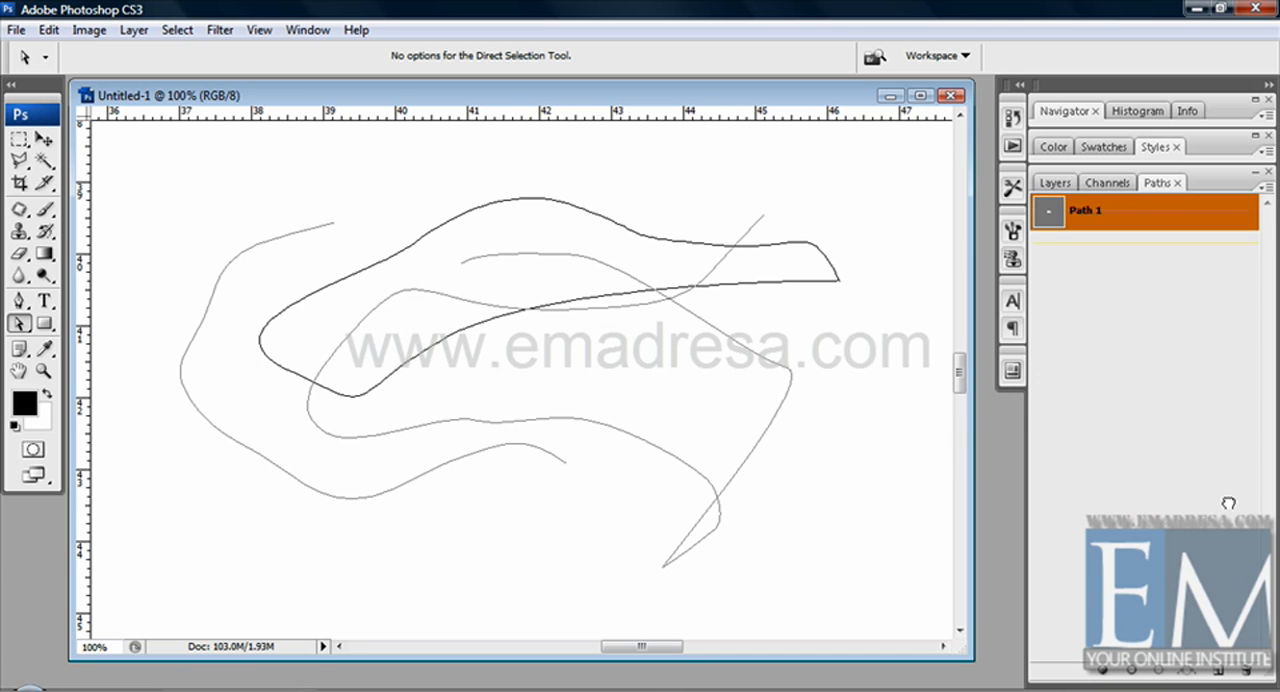
drag(1240, 667, 1241, 668)
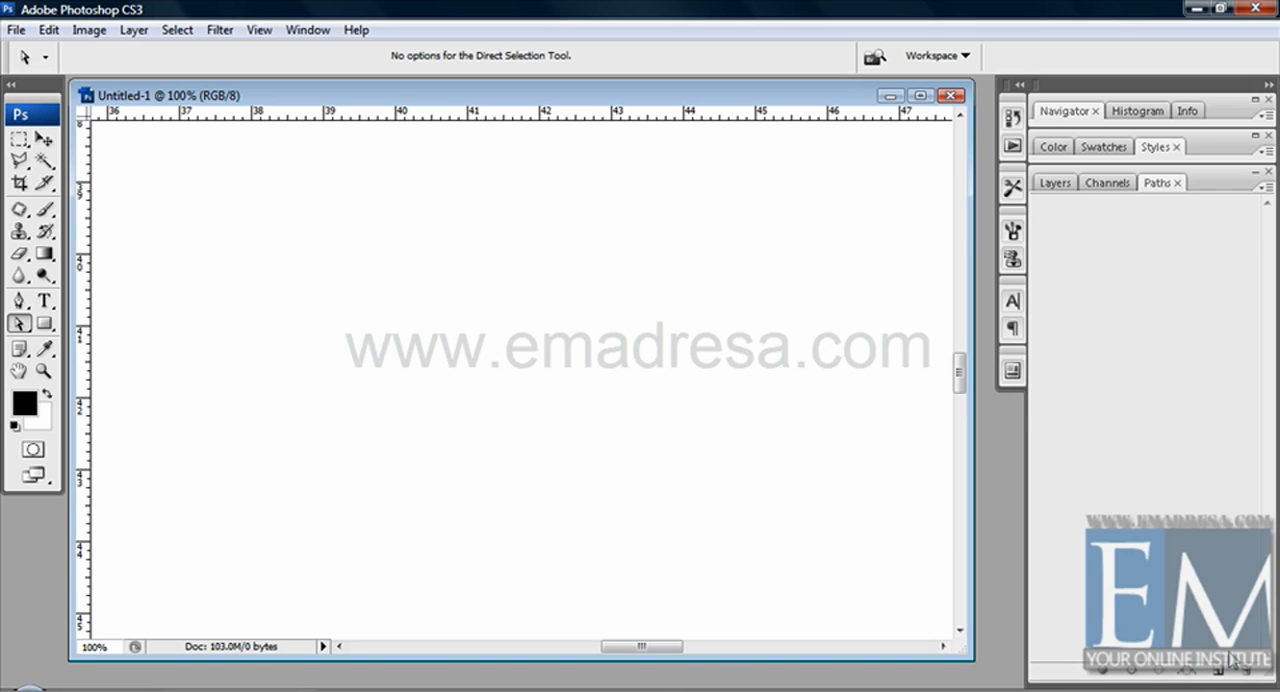
Step: Draw an open, gently wavy path with three anchor points across the canvas using the Pen tool in Paths mode
click(19, 301)
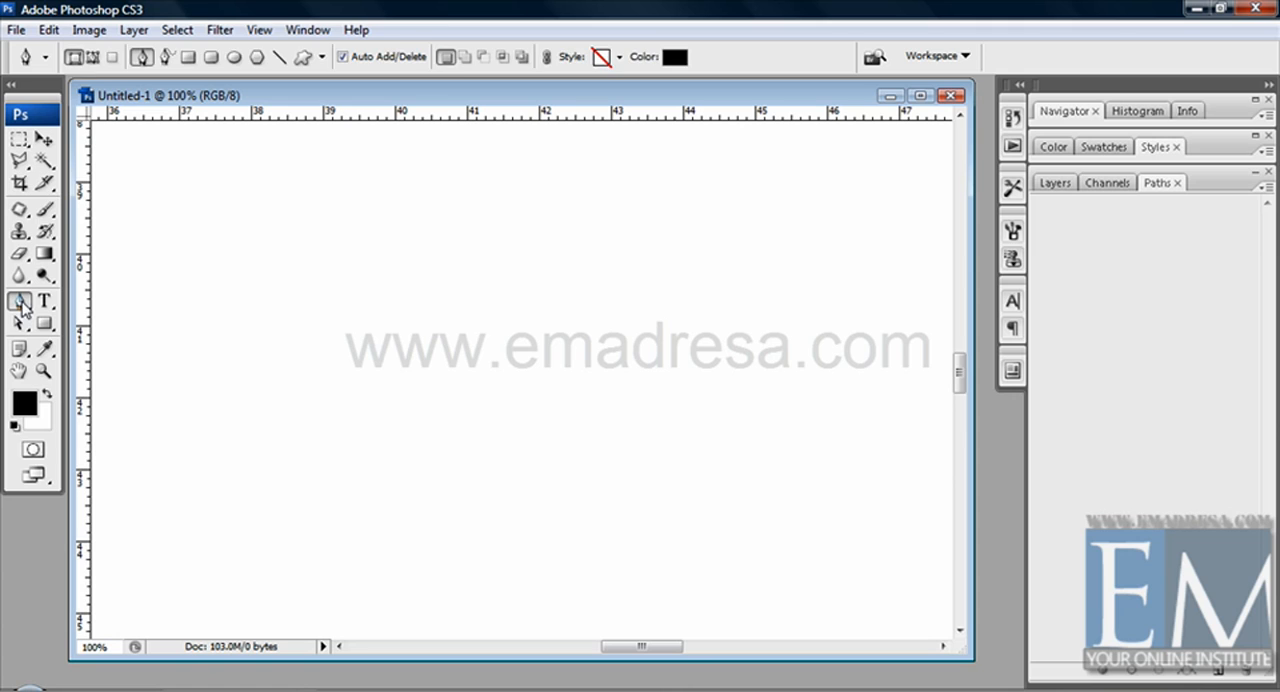
click(92, 57)
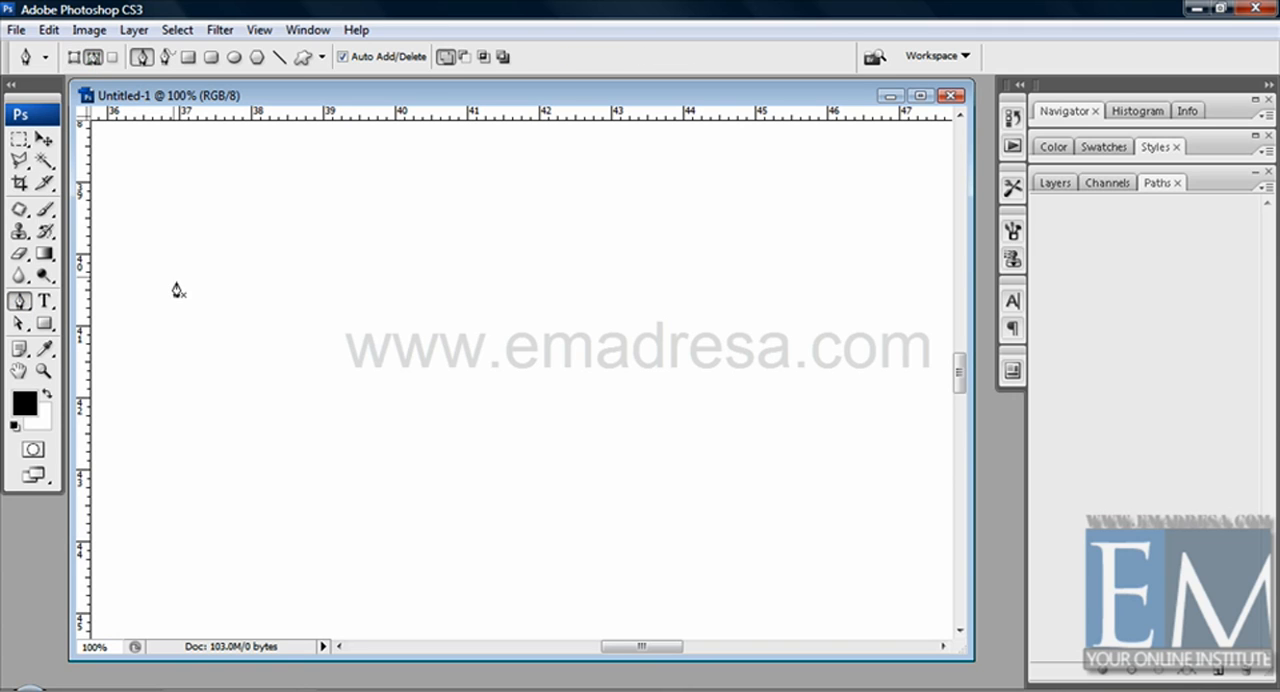
click(178, 314)
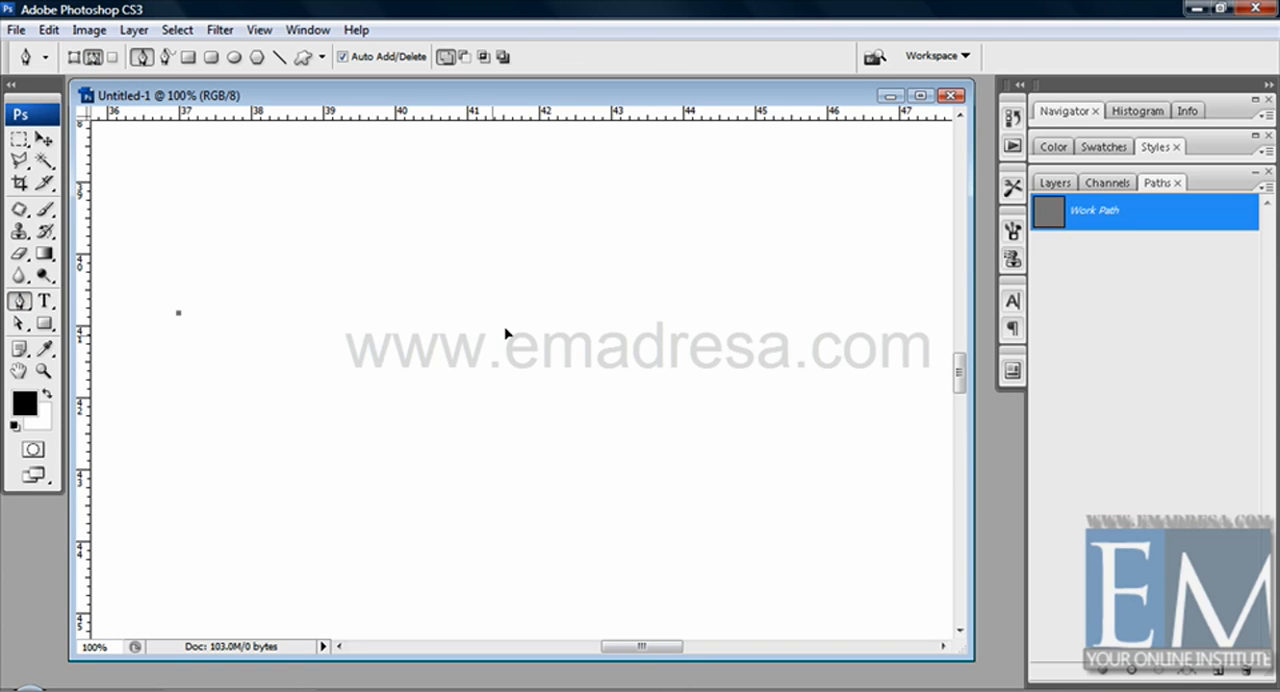
drag(492, 336, 575, 306)
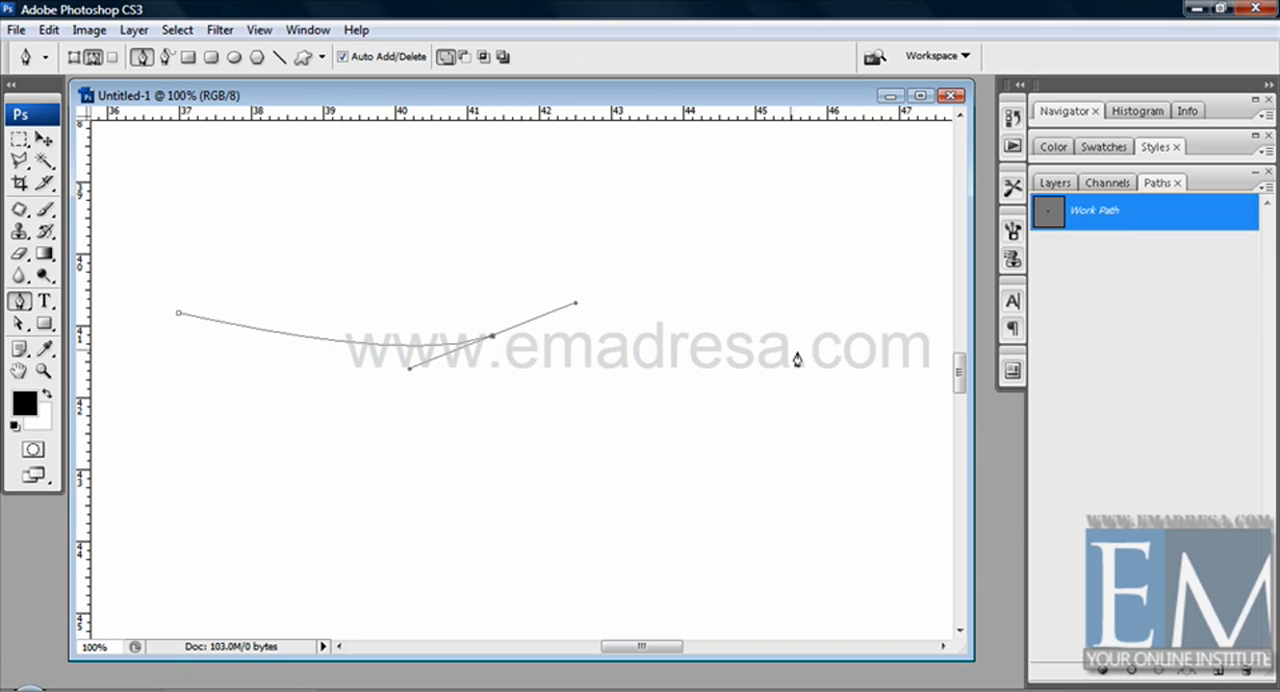
drag(796, 350, 848, 381)
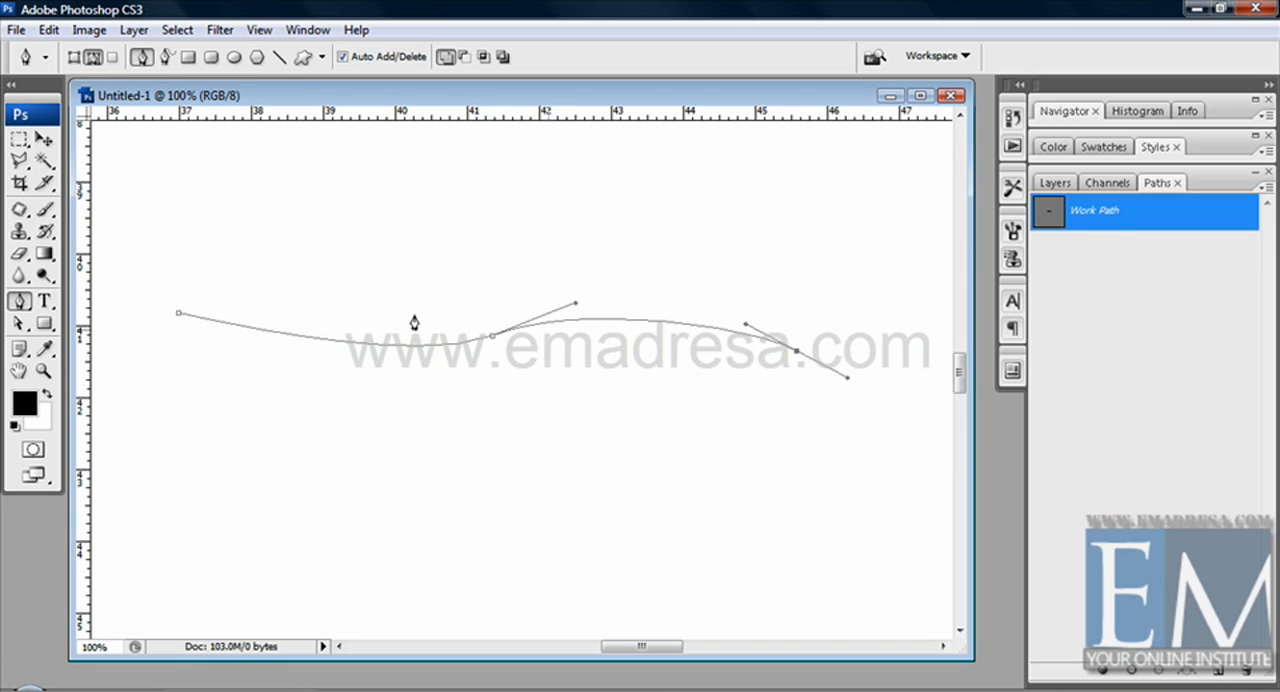
Step: Zoom to 200% at the start of the wavy path, enlarge the document window and activate the Type tool
click(44, 301)
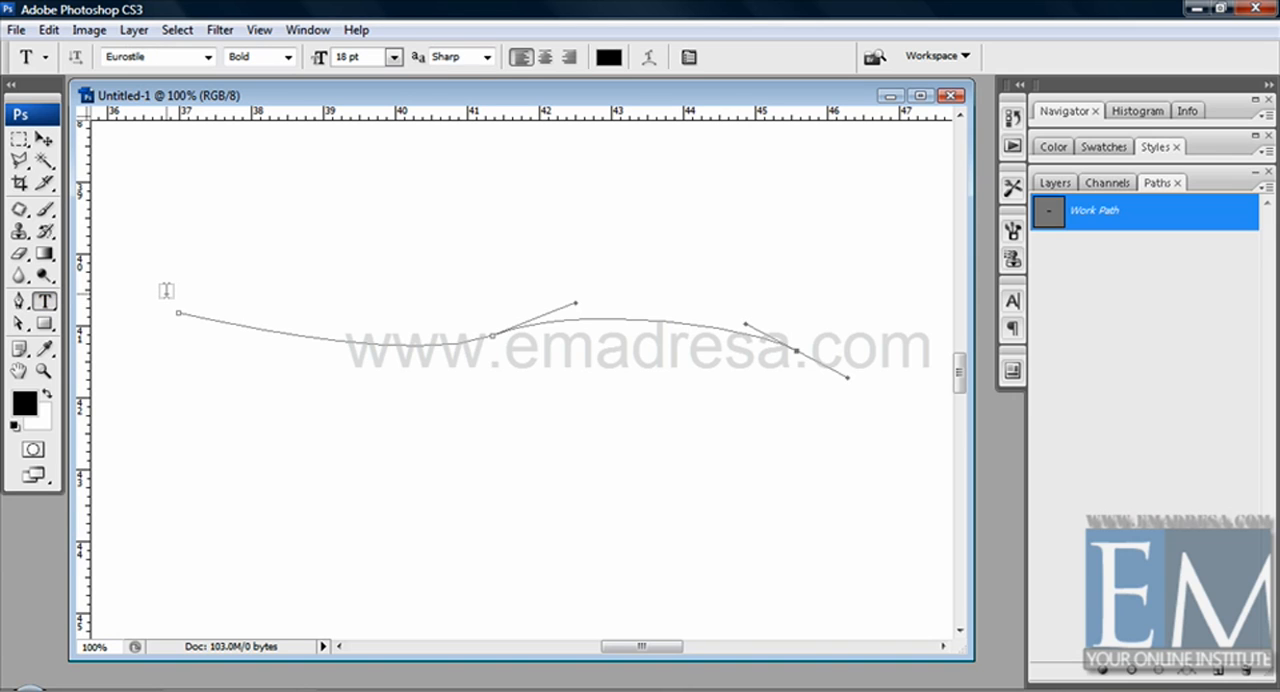
click(44, 370)
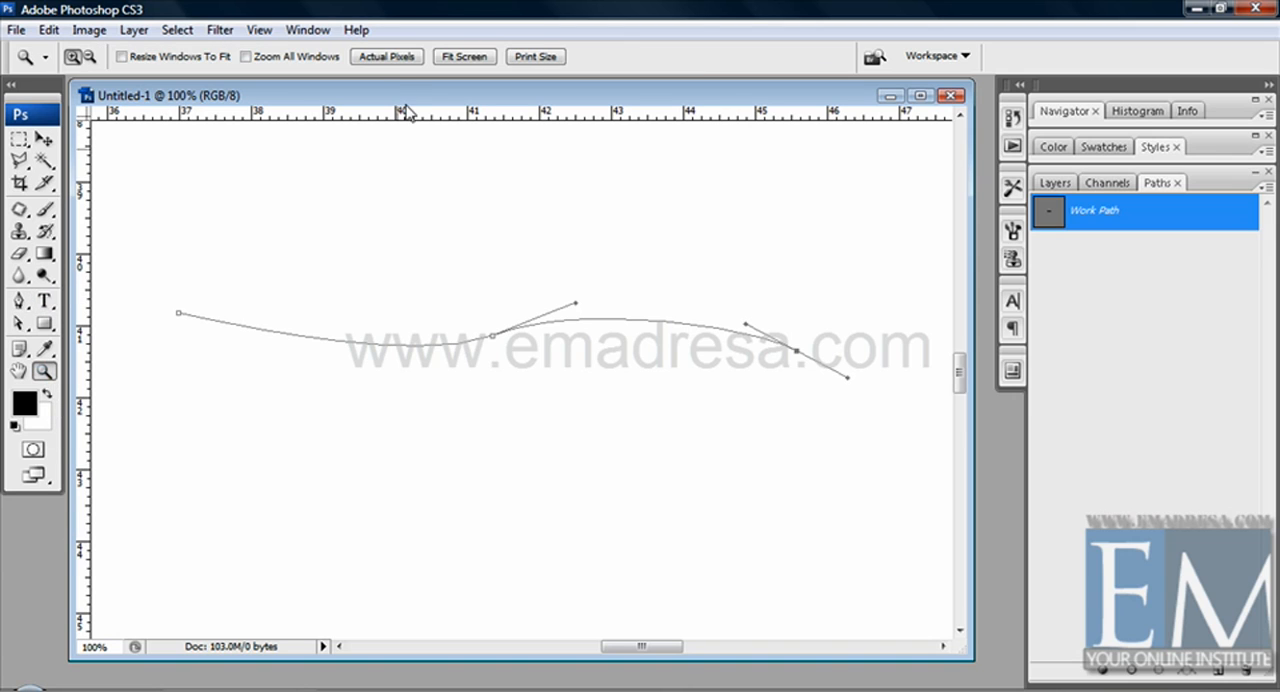
click(377, 309)
drag(643, 646, 633, 646)
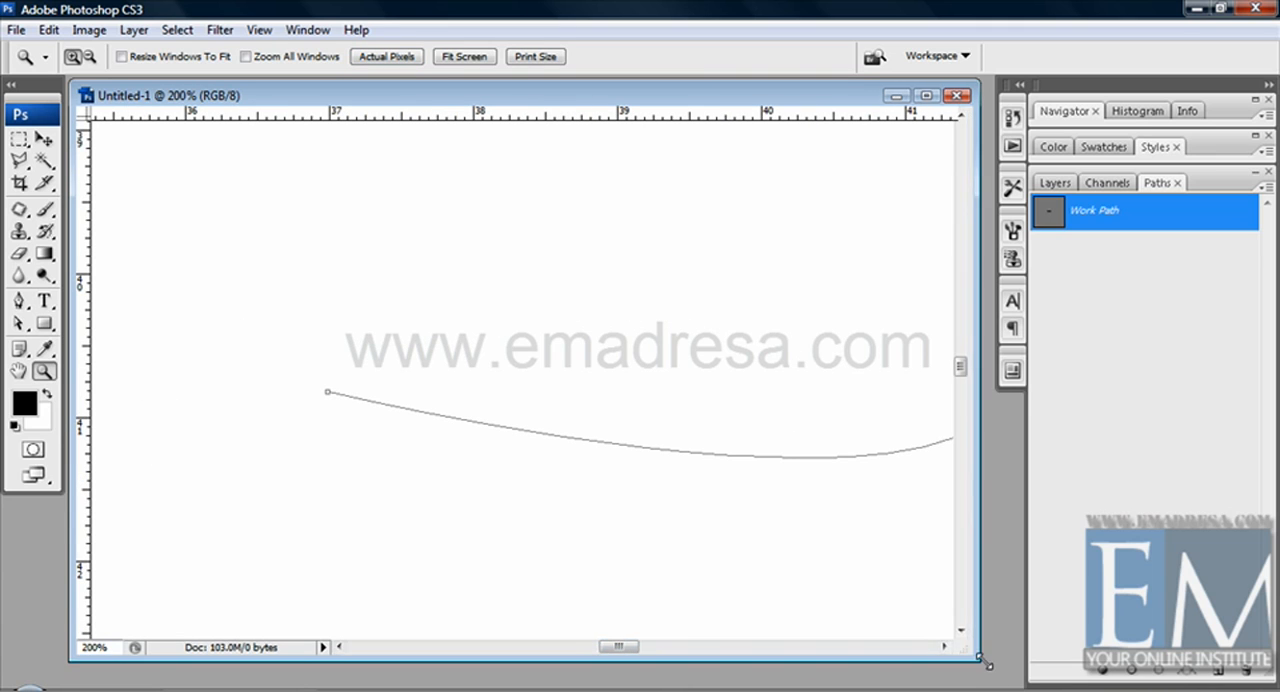
drag(973, 660, 998, 678)
click(44, 301)
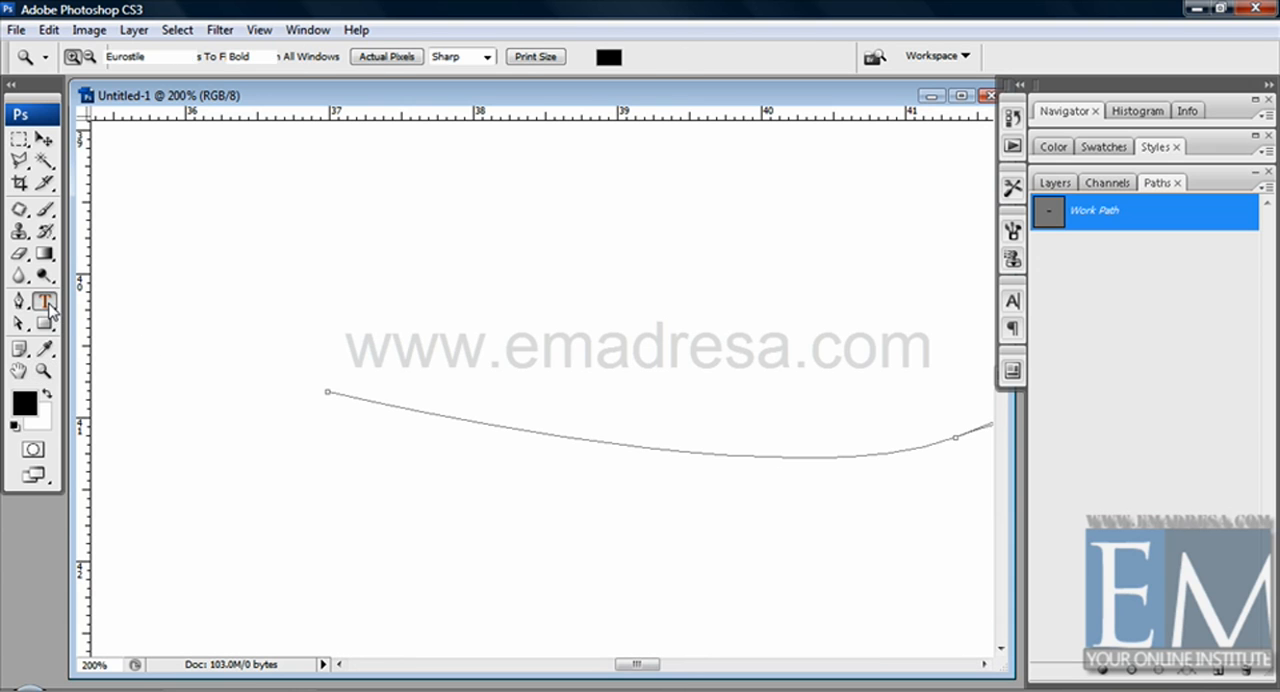
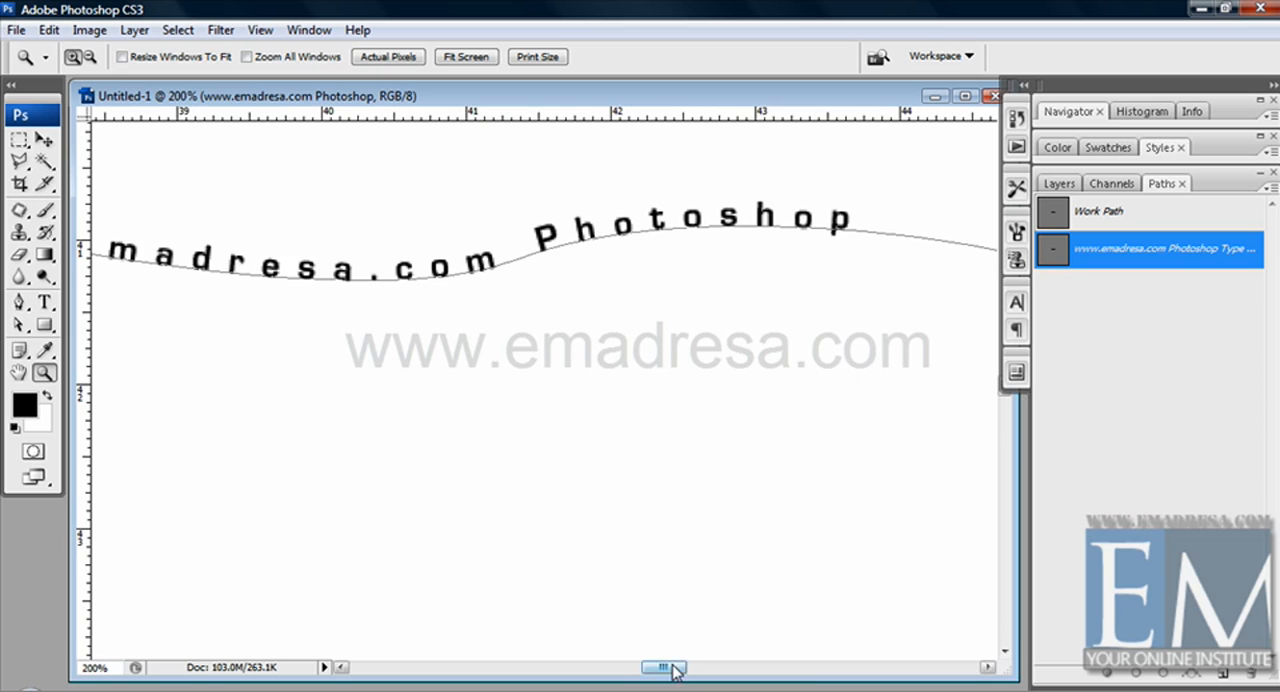
Step: Add " CS3" after "Photoshop" at the end of the text on the wavy path
click(44, 302)
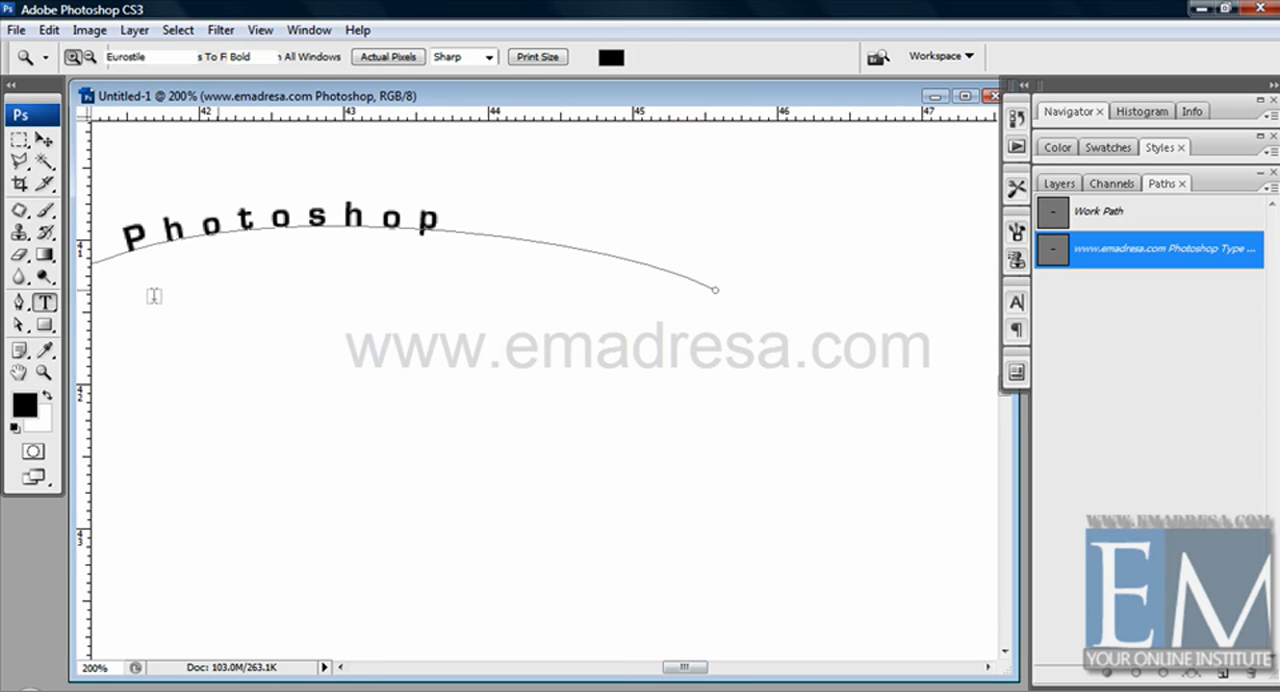
click(457, 238)
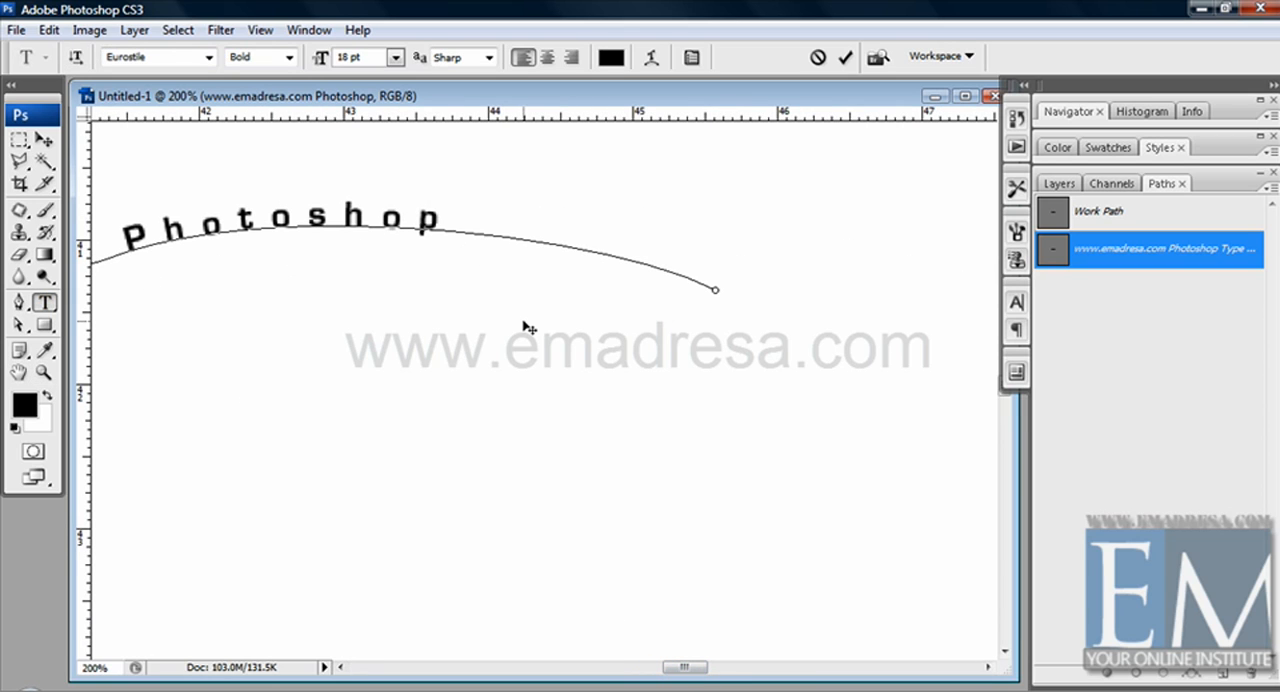
text(CS#)
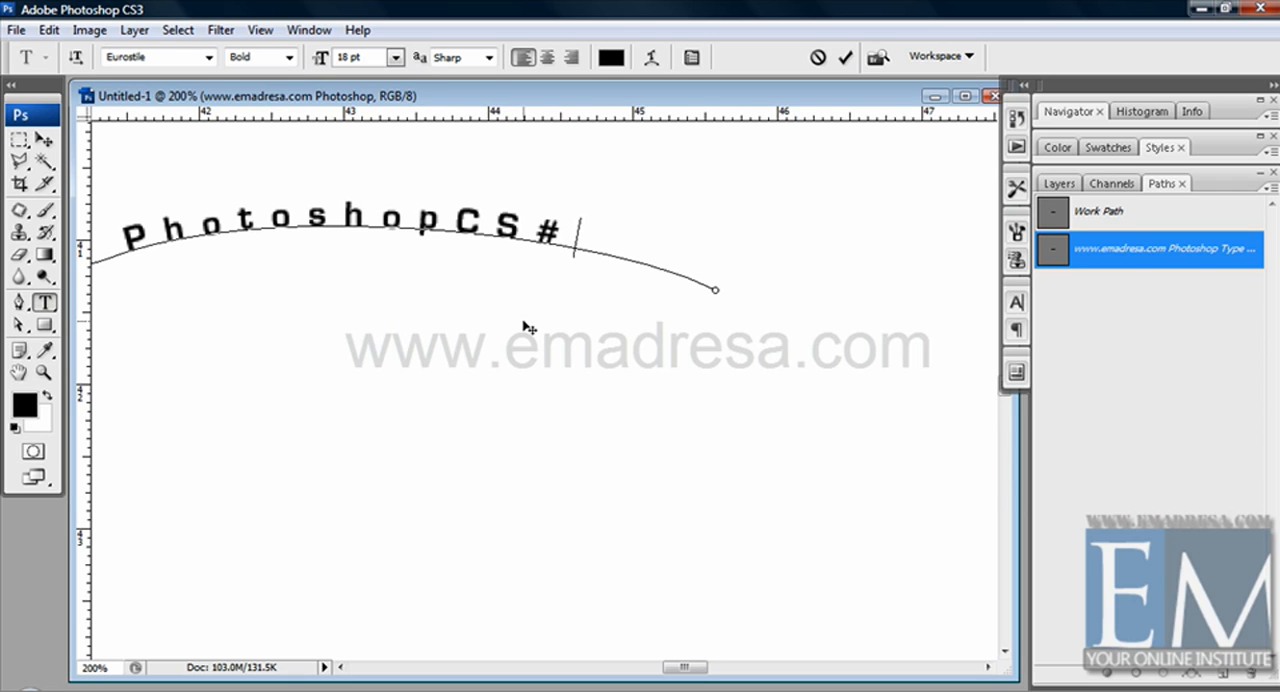
key(BackSpace)
text(3)
key(Left)
key(Left)
key(Left)
Step: Reshape the type path with the Direct Selection tool by moving its end anchor point down and to the right
click(18, 325)
key(shift+a)
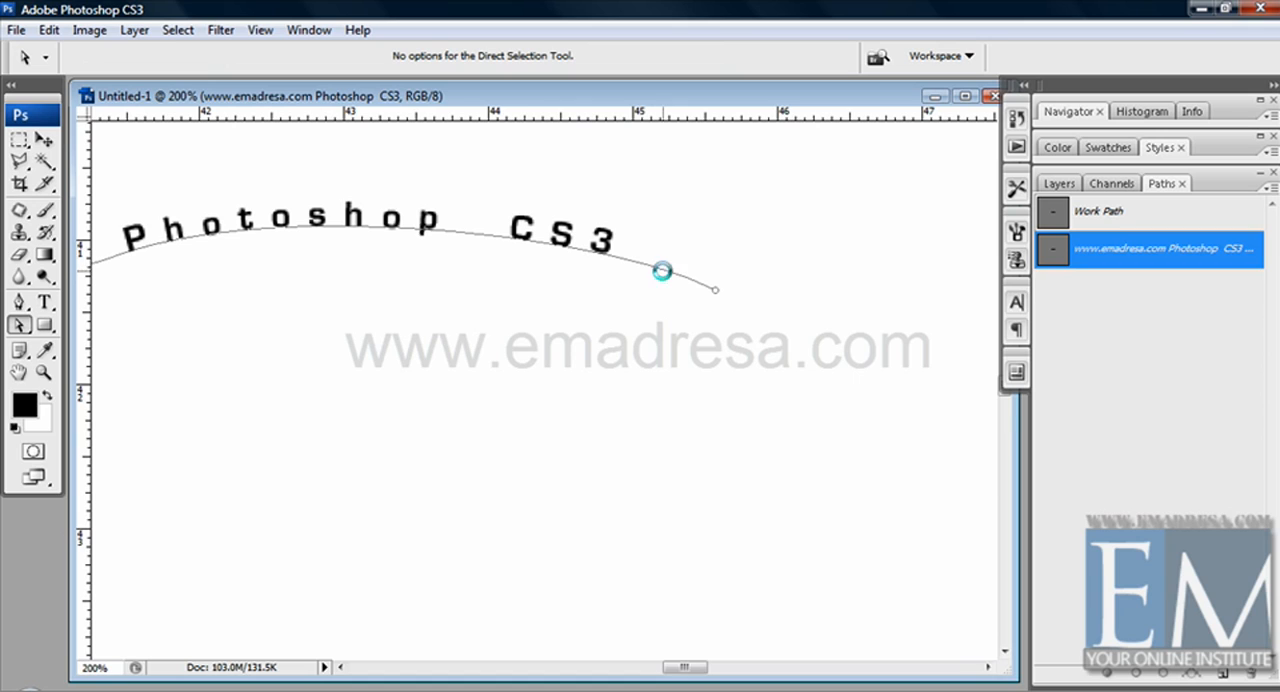
click(717, 291)
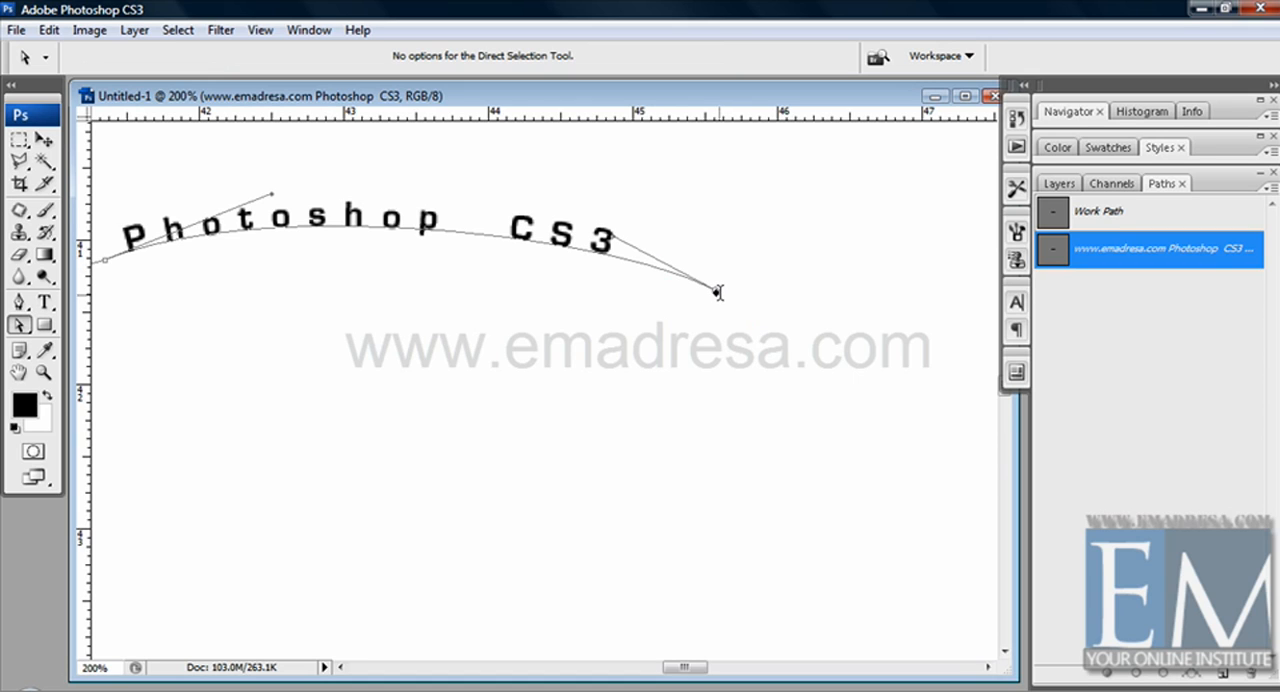
drag(735, 329, 789, 497)
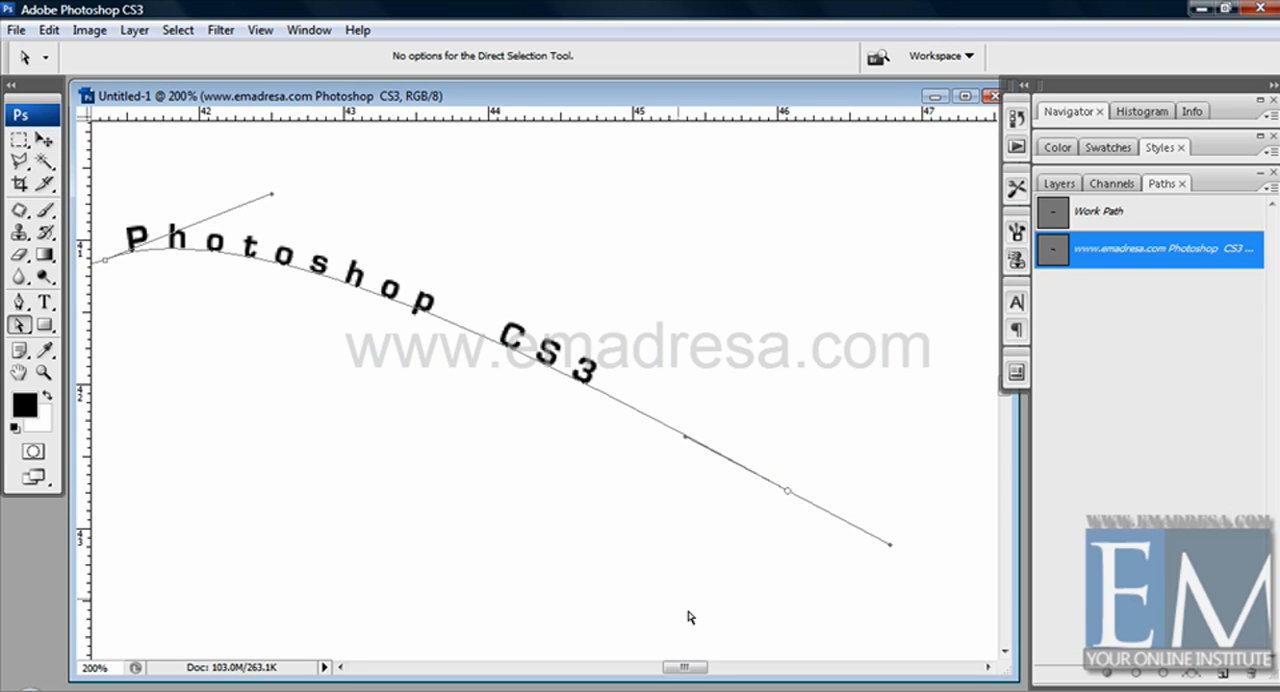
Step: Delete the Work Path while keeping the type path, undoing the deletion once and repeating it
drag(698, 677, 668, 674)
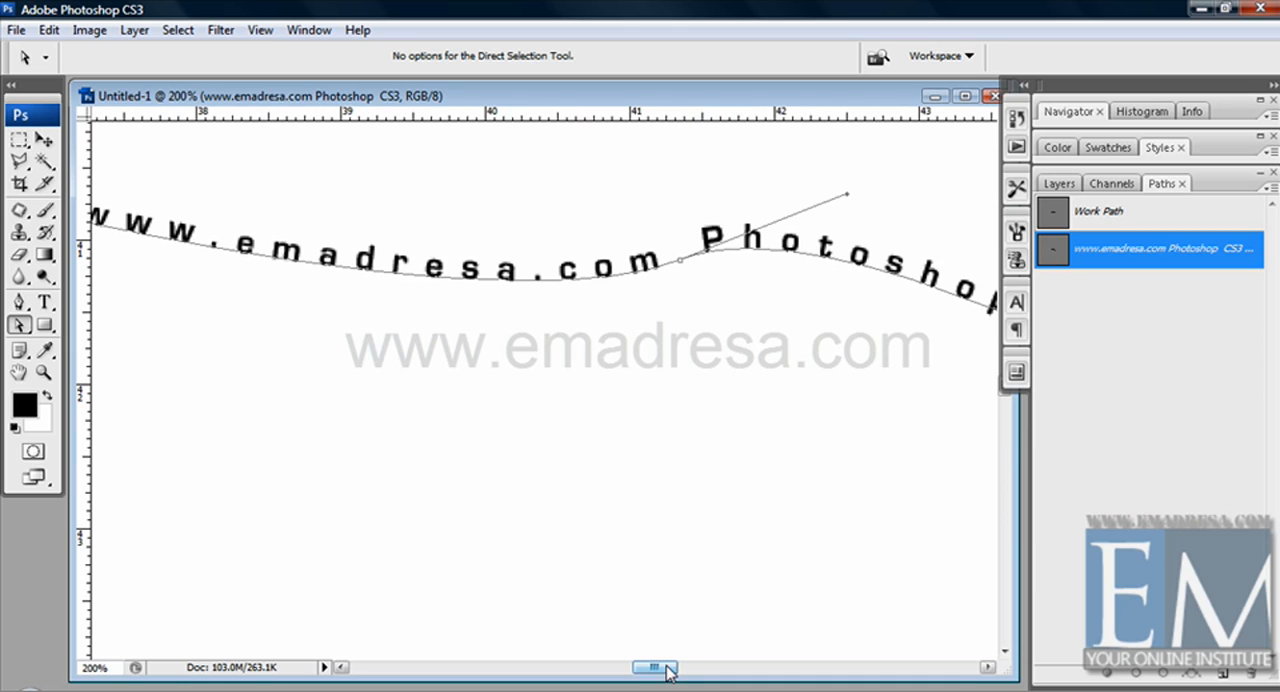
click(44, 372)
alt+click(297, 388)
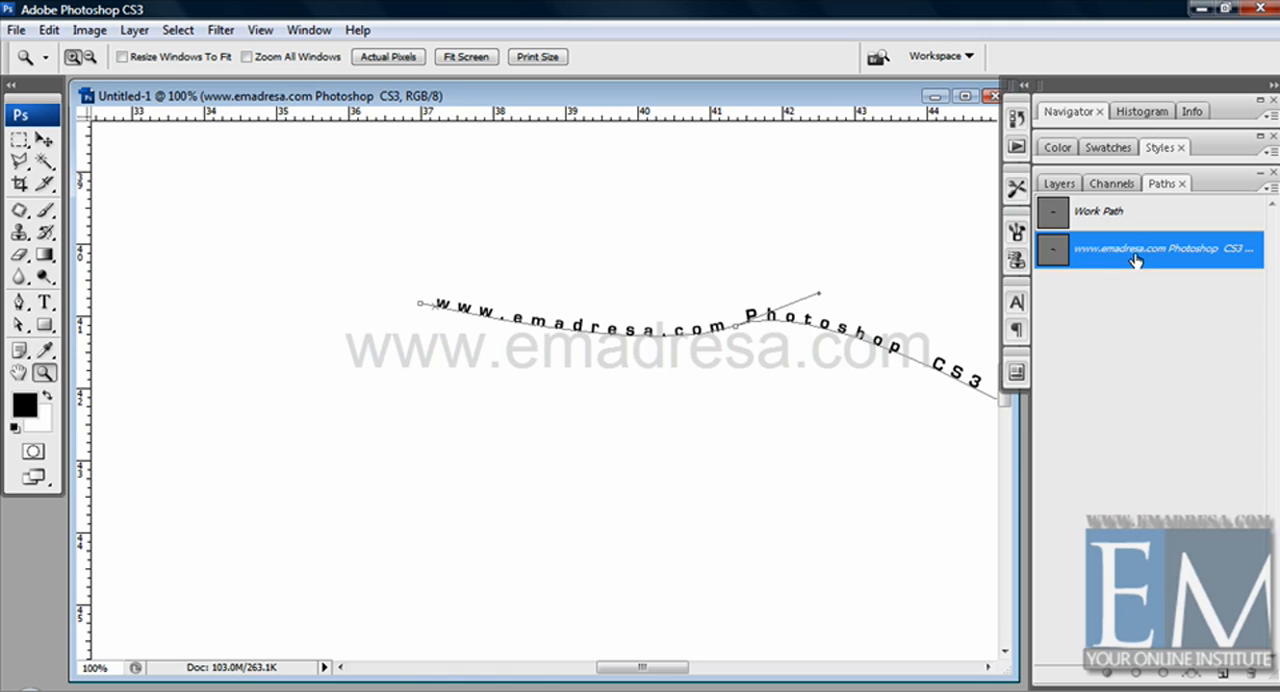
drag(1134, 263, 1168, 394)
drag(1230, 622, 1214, 597)
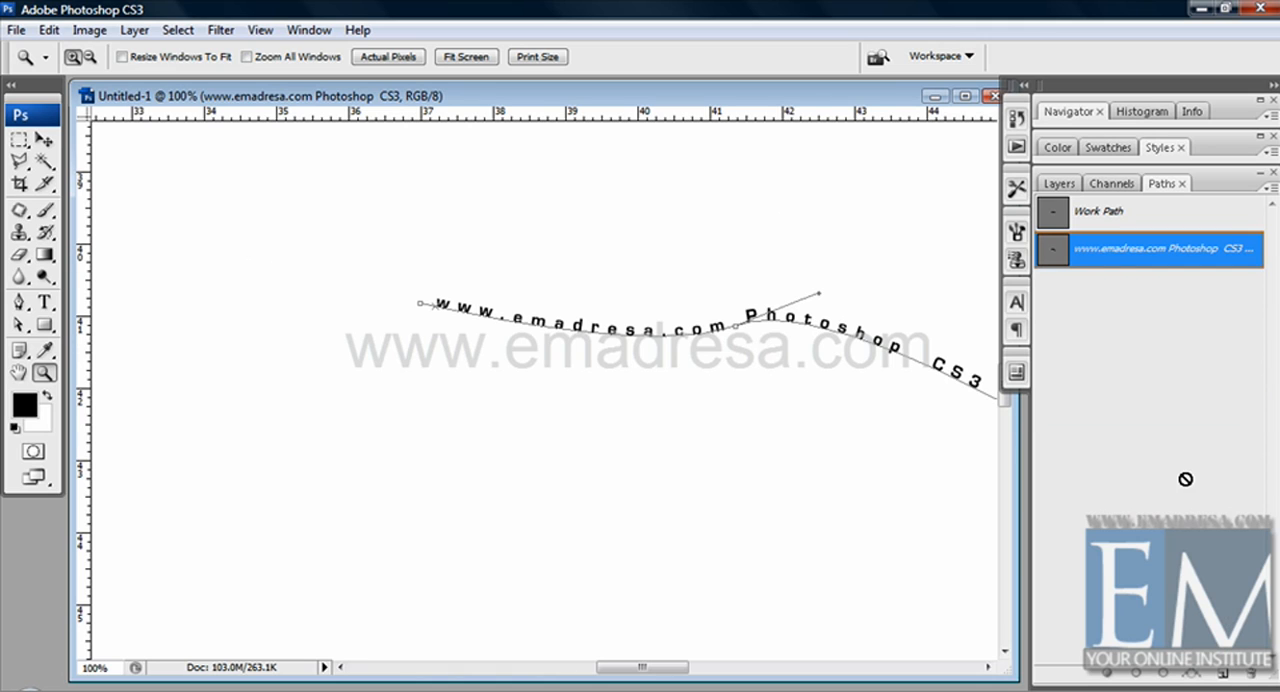
drag(1160, 210, 1252, 671)
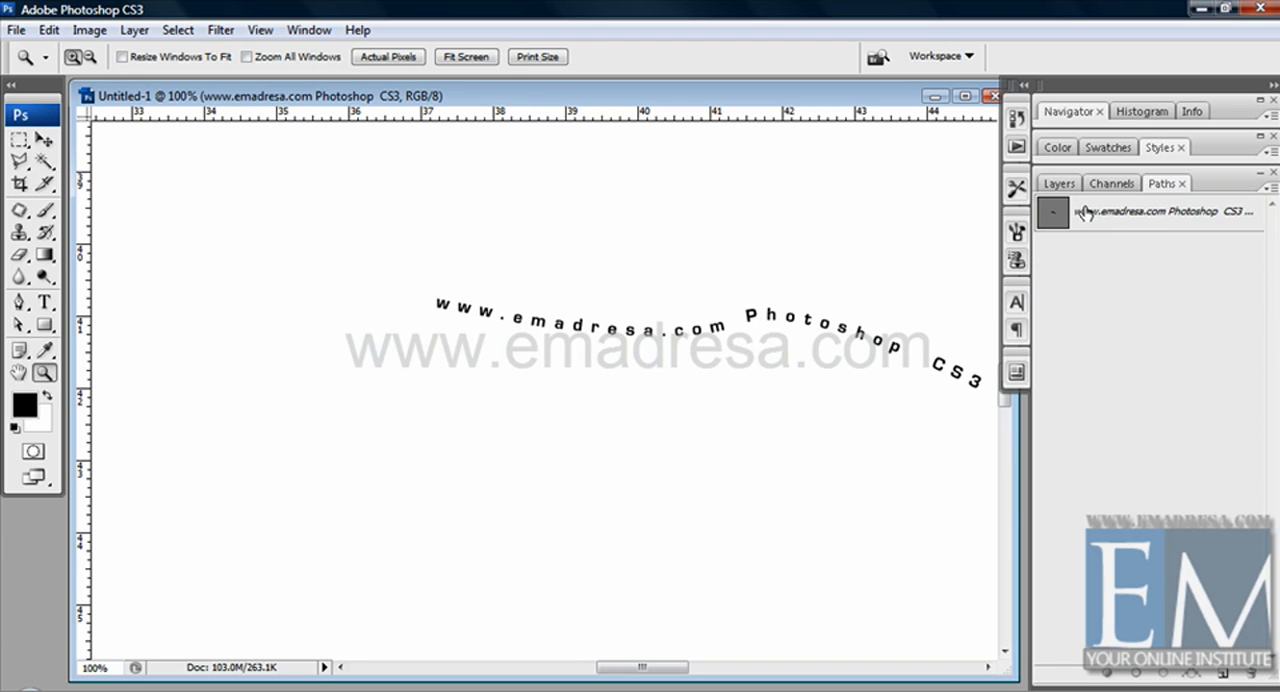
click(1158, 225)
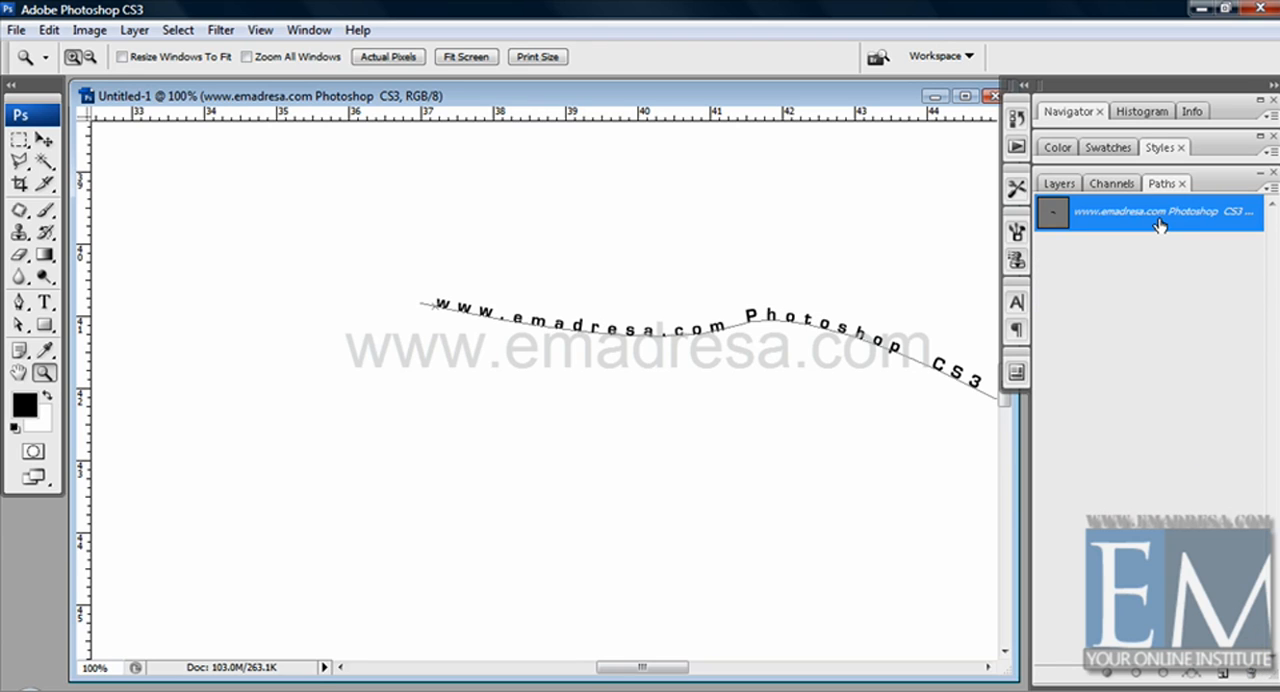
click(1175, 250)
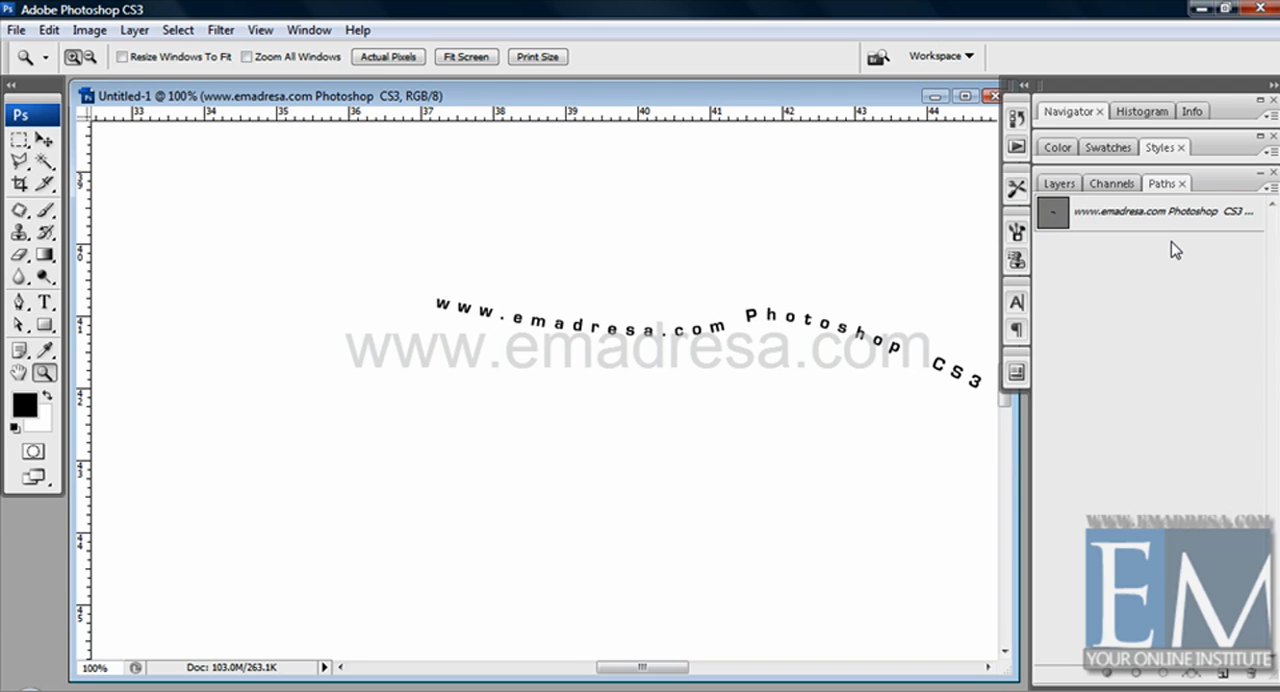
key(ctrl+z)
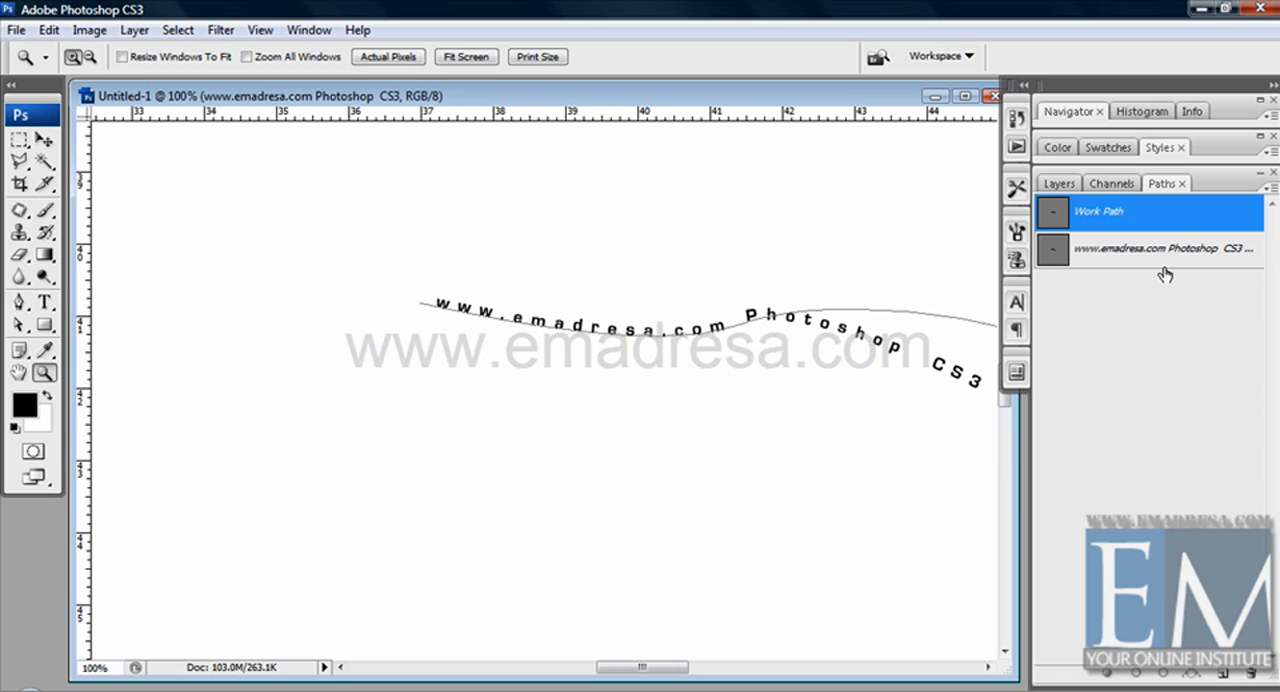
drag(1251, 223, 1250, 674)
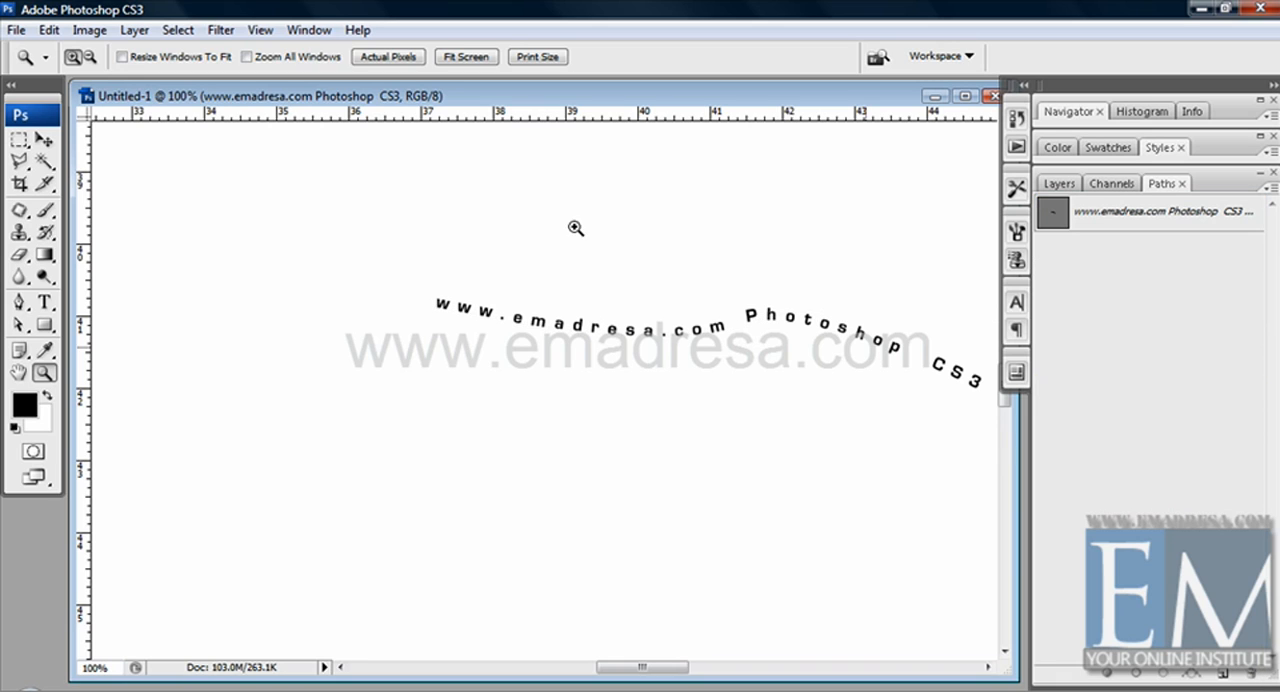
Step: Move the wavy text up and to the left on the canvas, and deselect its layer
click(42, 139)
drag(536, 318, 370, 193)
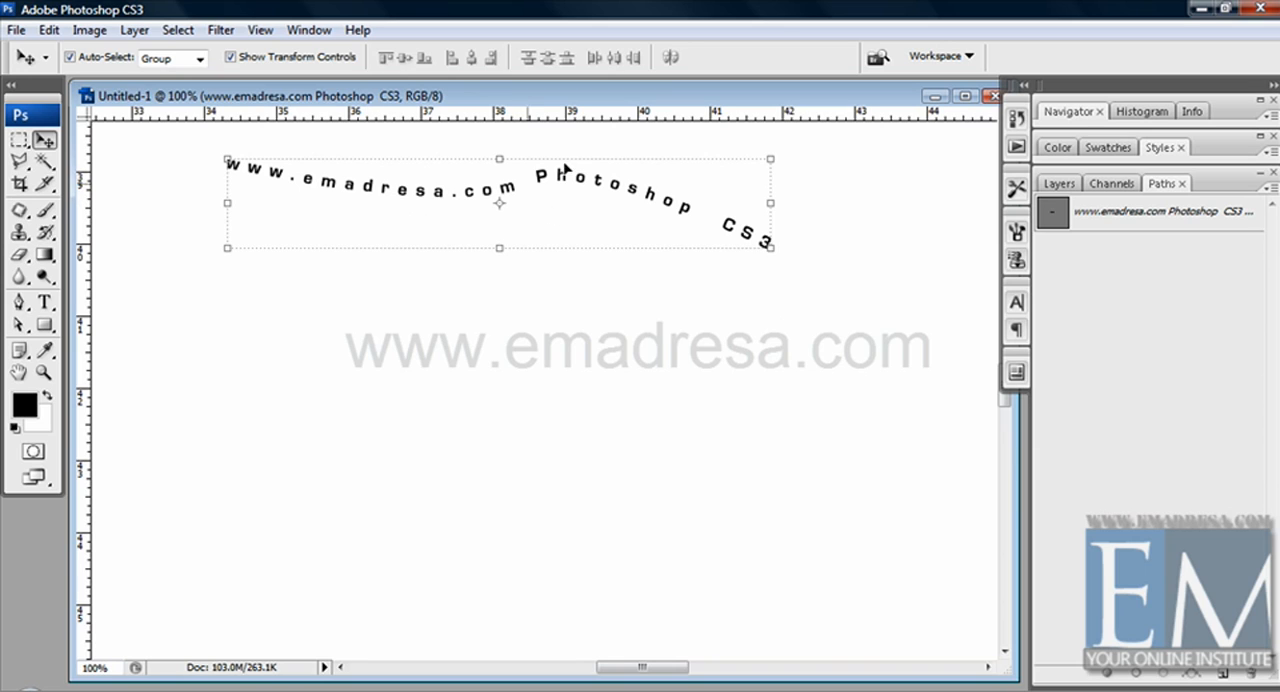
click(729, 366)
Step: Draw a circular path about 3 ruler units in diameter below the wavy text with the Ellipse tool
click(44, 326)
drag(44, 326, 117, 364)
drag(44, 326, 108, 364)
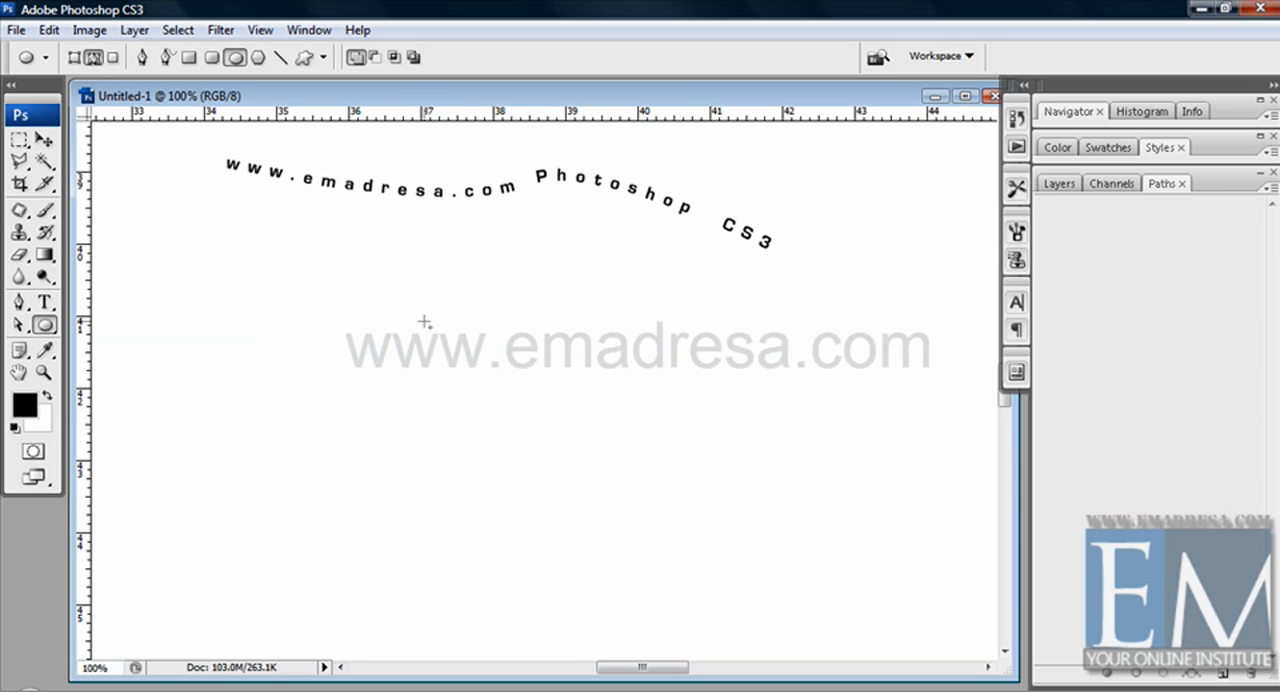
drag(422, 318, 703, 536)
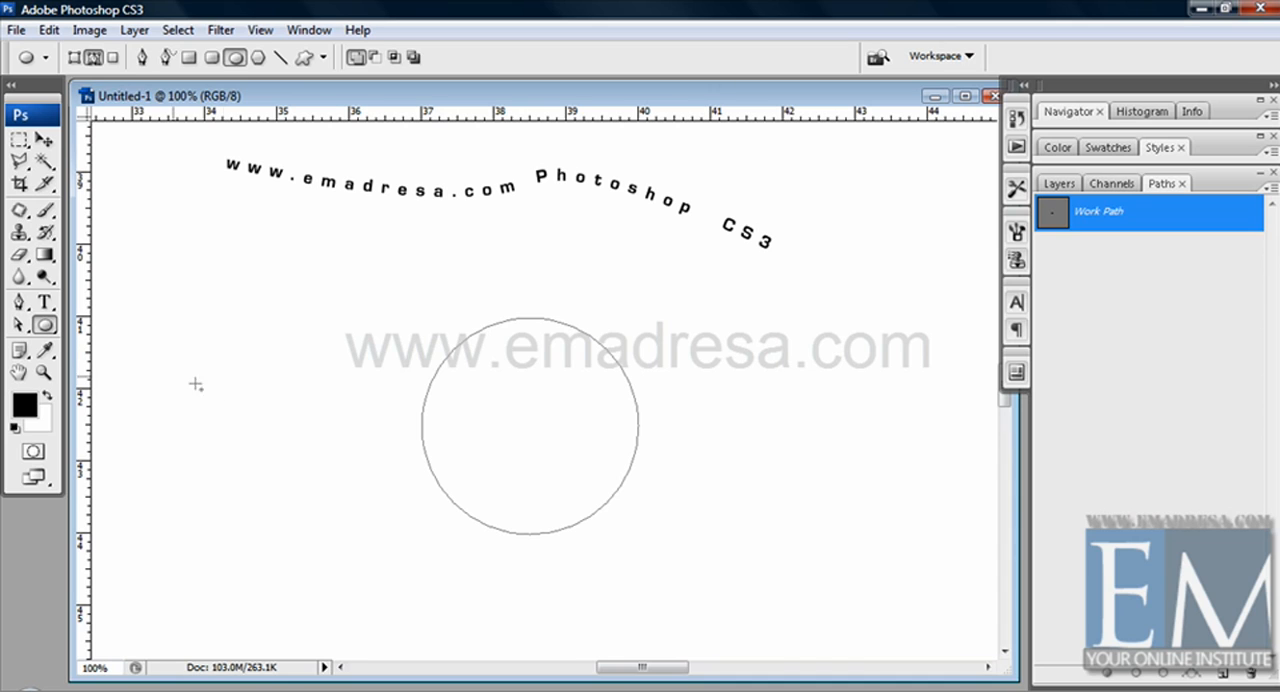
click(44, 305)
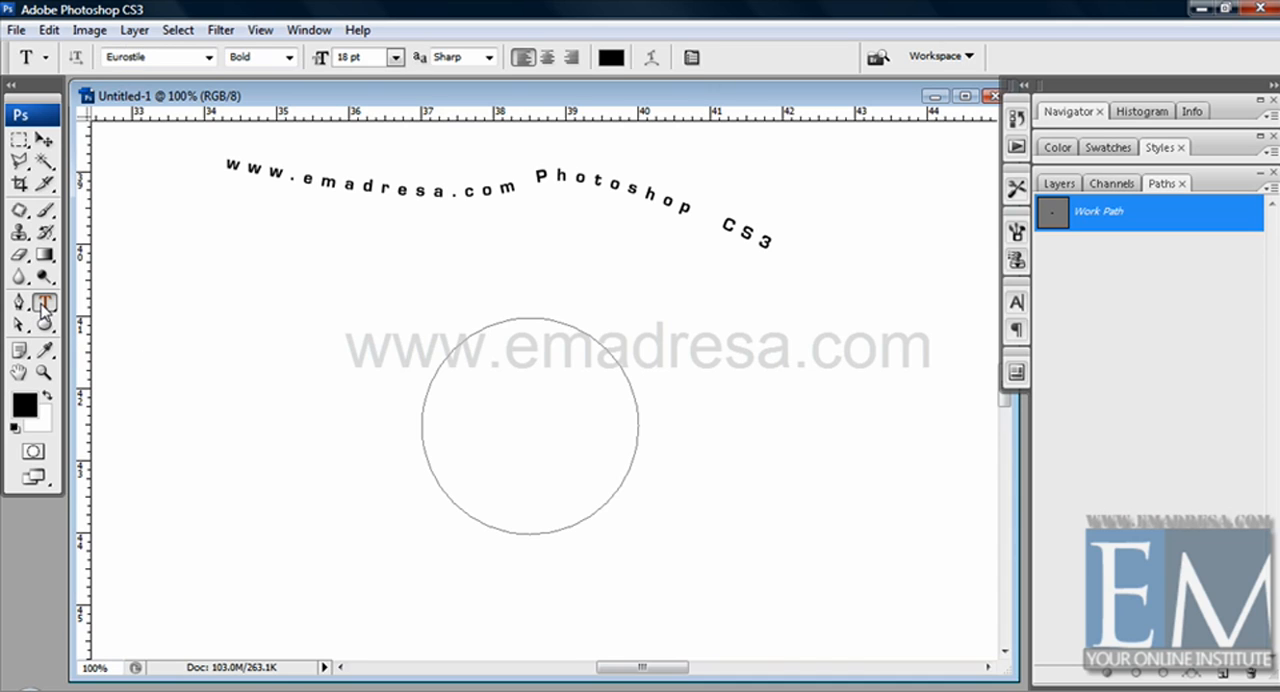
click(440, 360)
text(www)
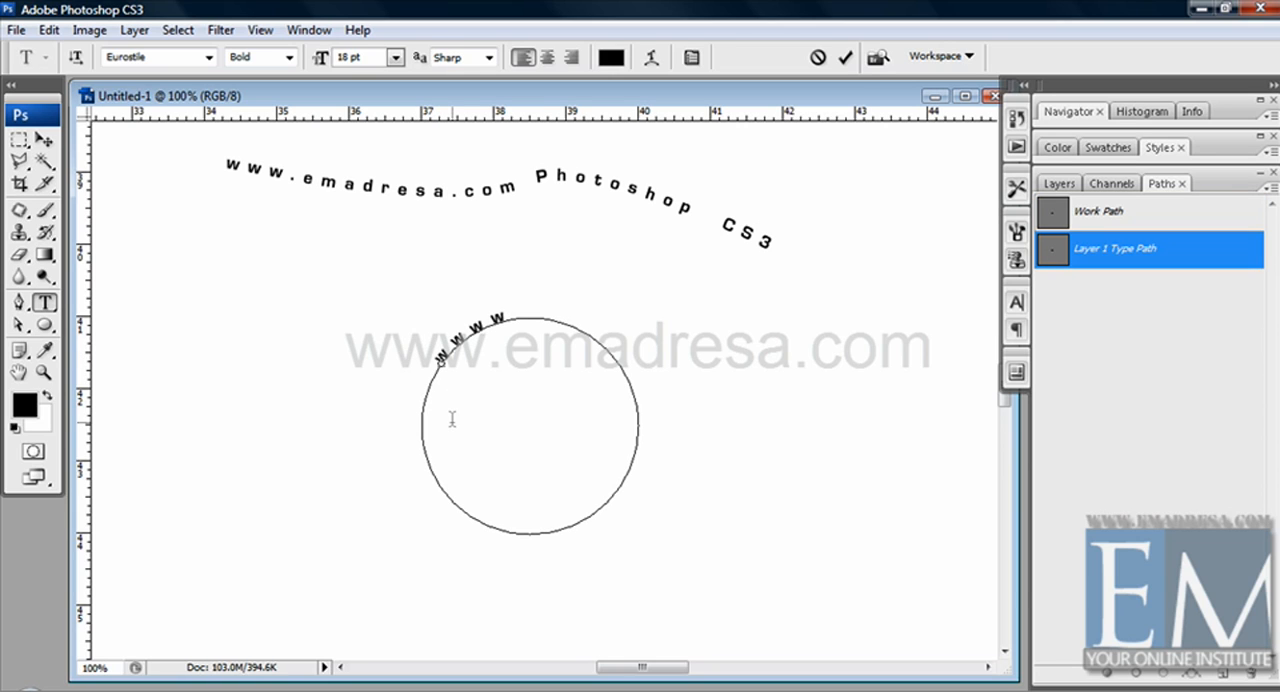
text(.emadresa.com)
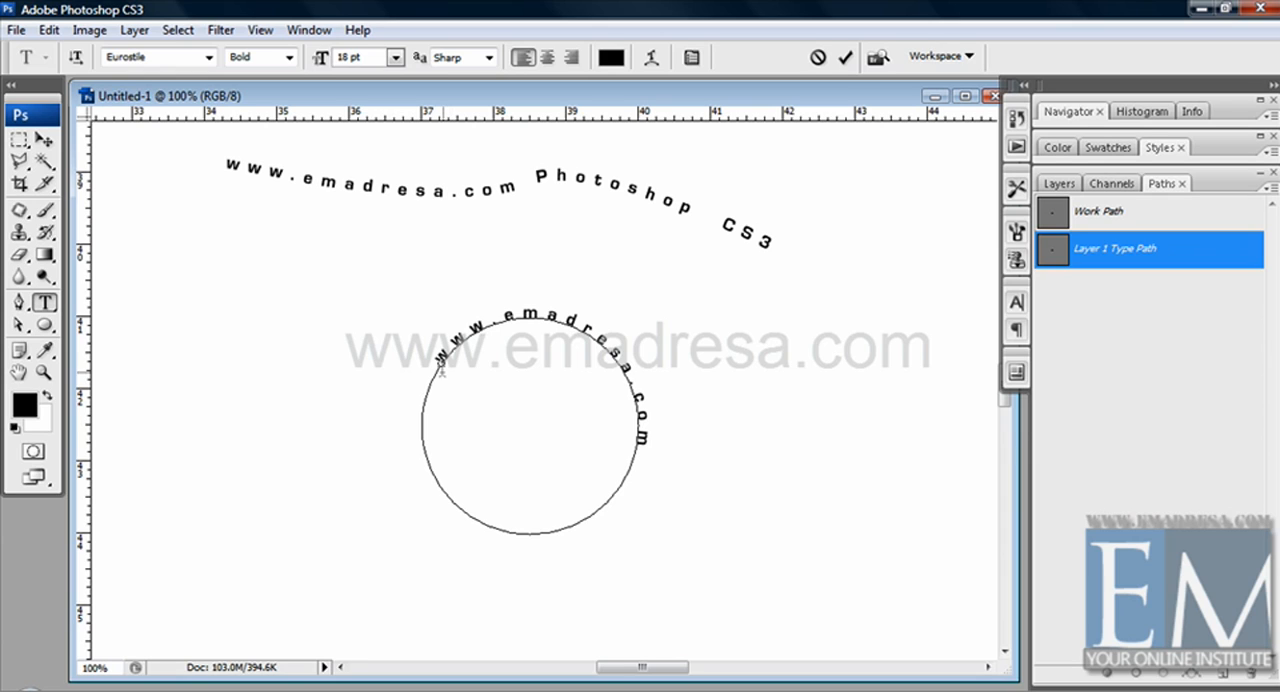
Step: Flip the circular text to the inside of the circle along its lower half with the Path Selection tool
drag(20, 327, 97, 340)
click(95, 331)
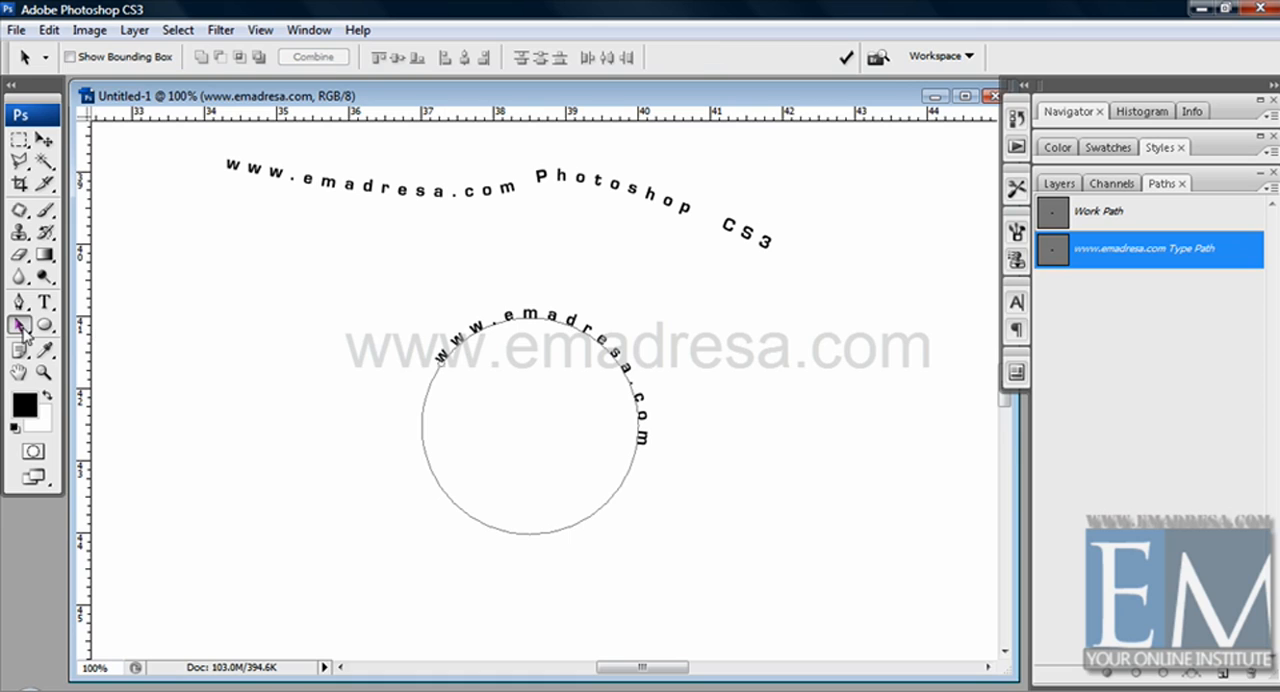
click(20, 327)
click(97, 331)
drag(438, 362, 463, 439)
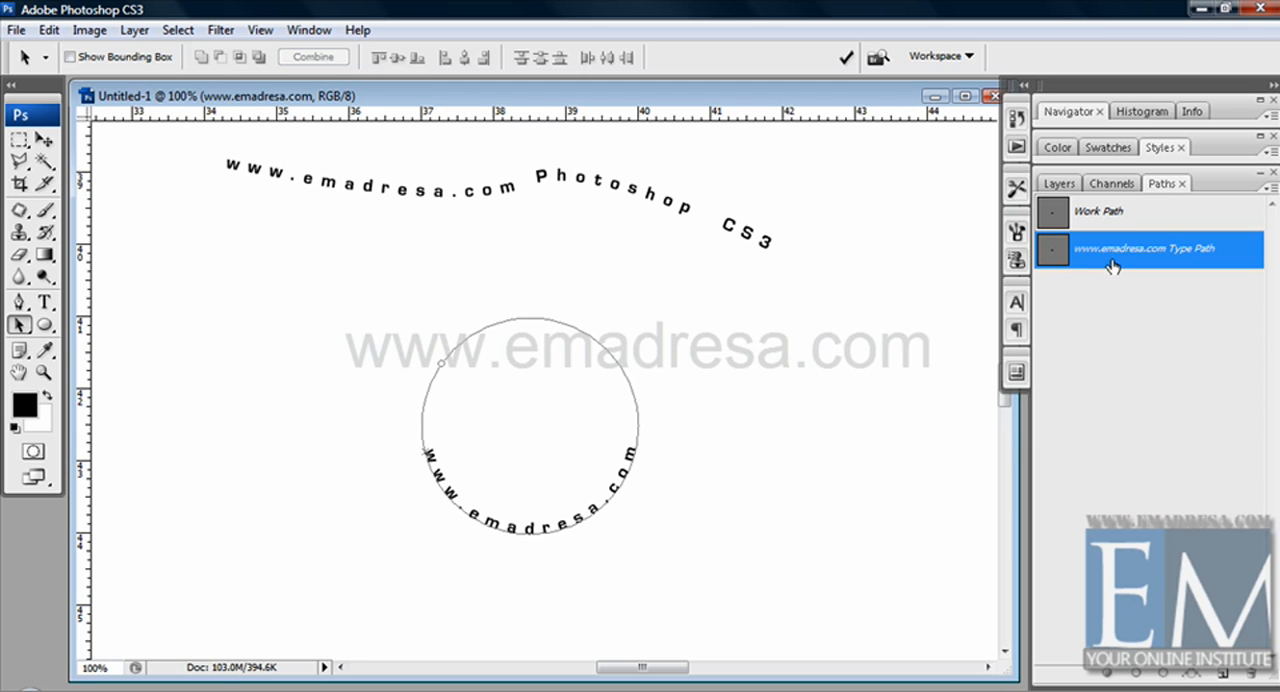
Step: Delete the circle's Work Path and move the curved text up and left beneath the wavy text
click(1167, 213)
drag(1175, 214, 1249, 673)
click(1249, 673)
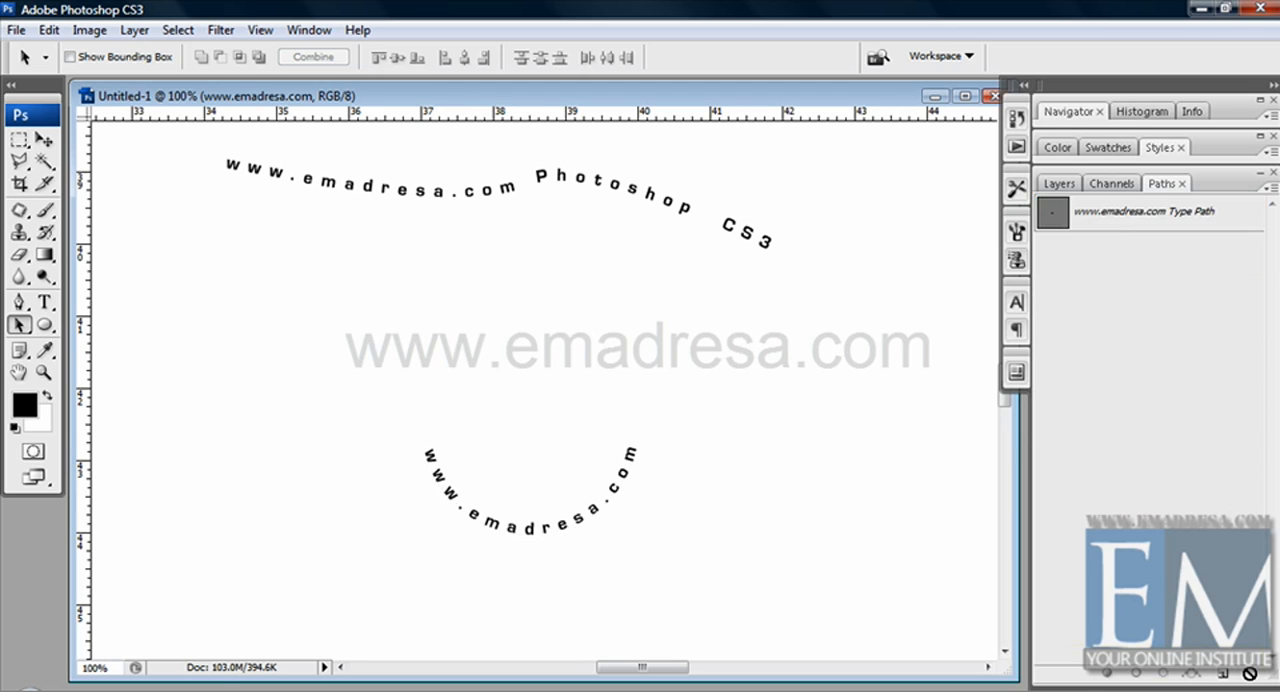
click(44, 139)
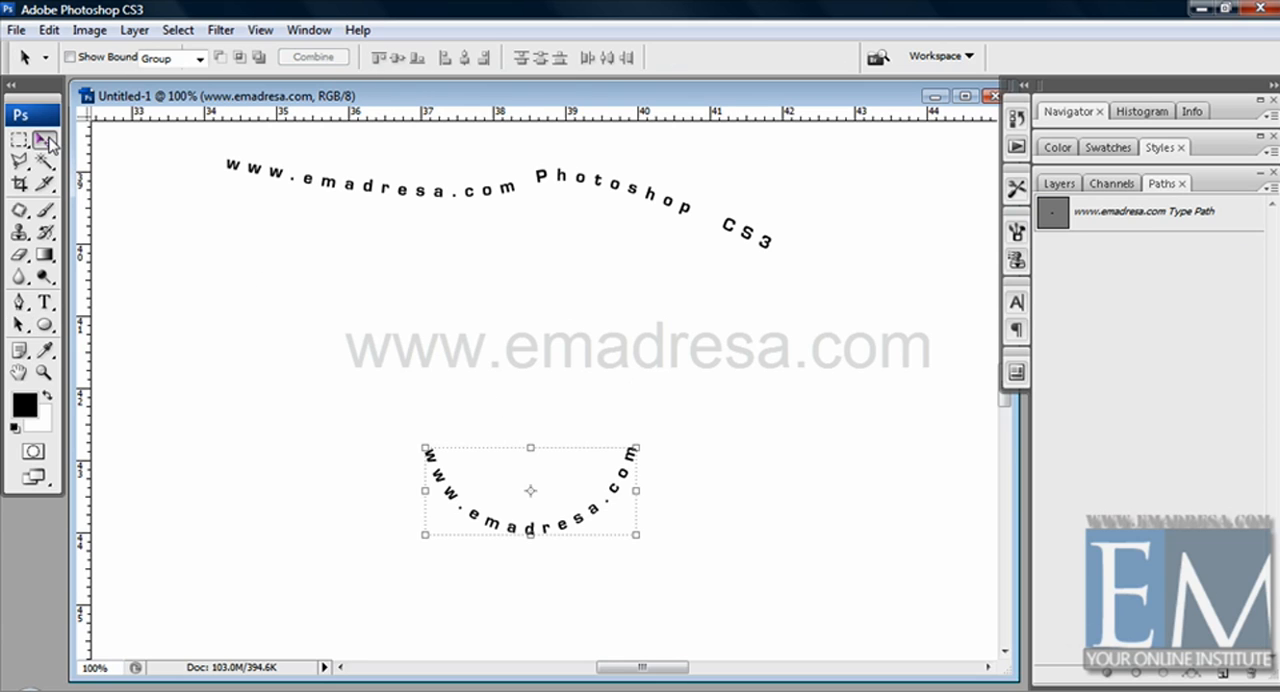
drag(437, 478, 250, 332)
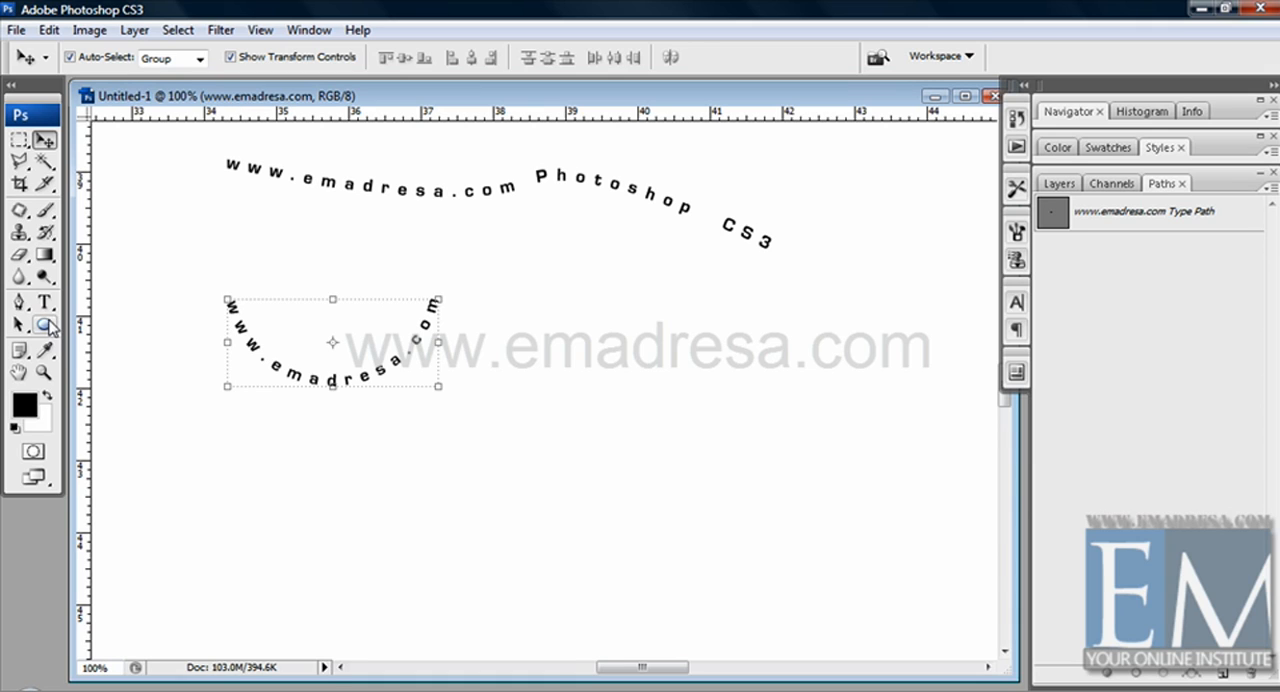
Step: Undo the curved text's move, the Work Path deletion and the flip to the inside of the circle
key(ctrl+alt+z)
key(ctrl+alt+z)
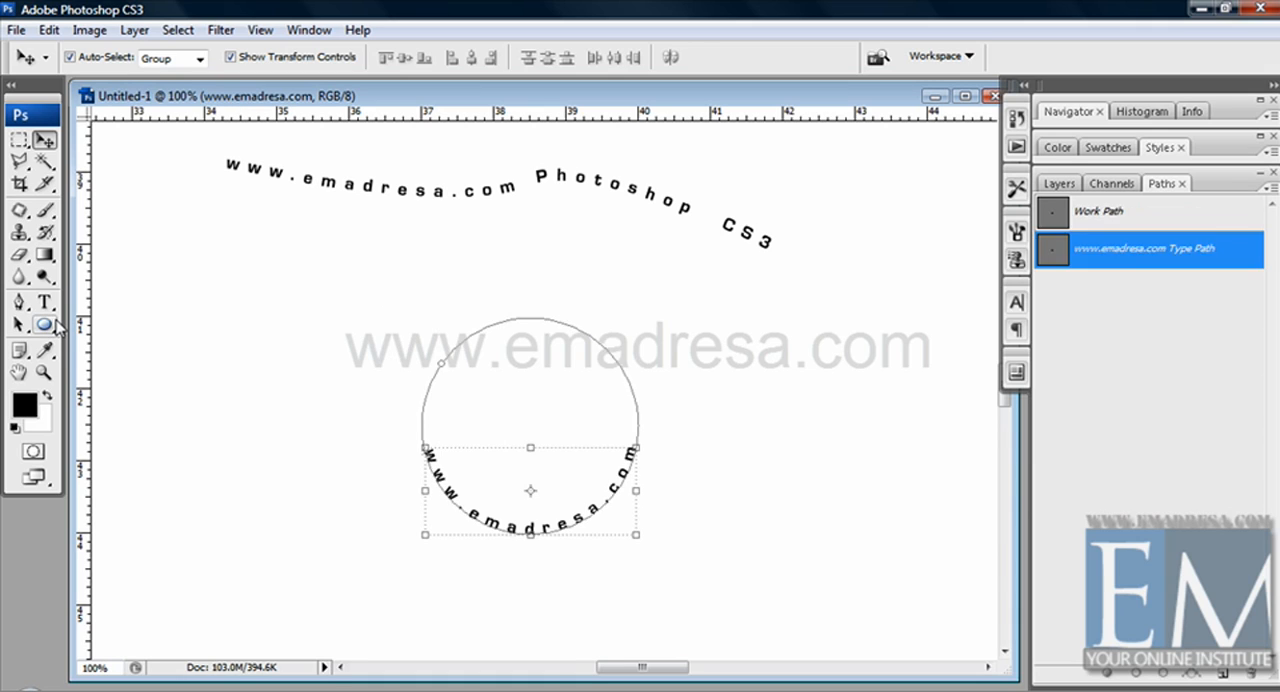
key(ctrl+shift+z)
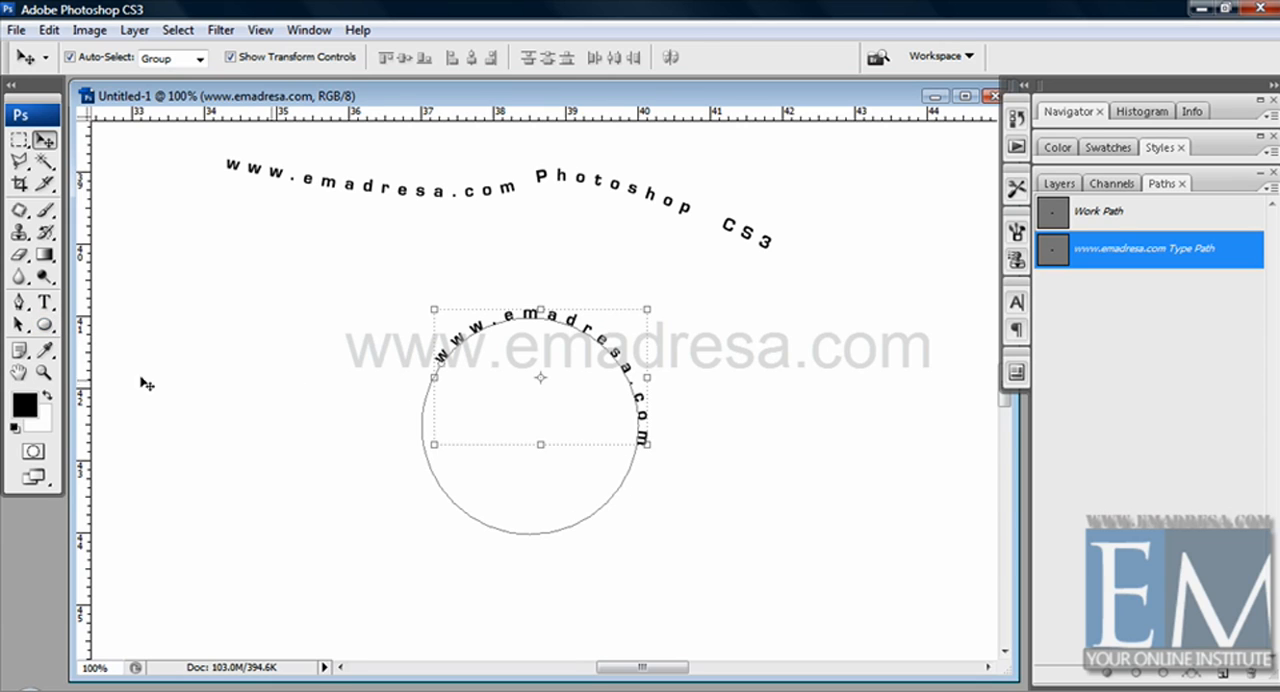
Step: Slide the start of the circular text around the outside to the circle's lower-left edge with the Path Selection tool
click(18, 324)
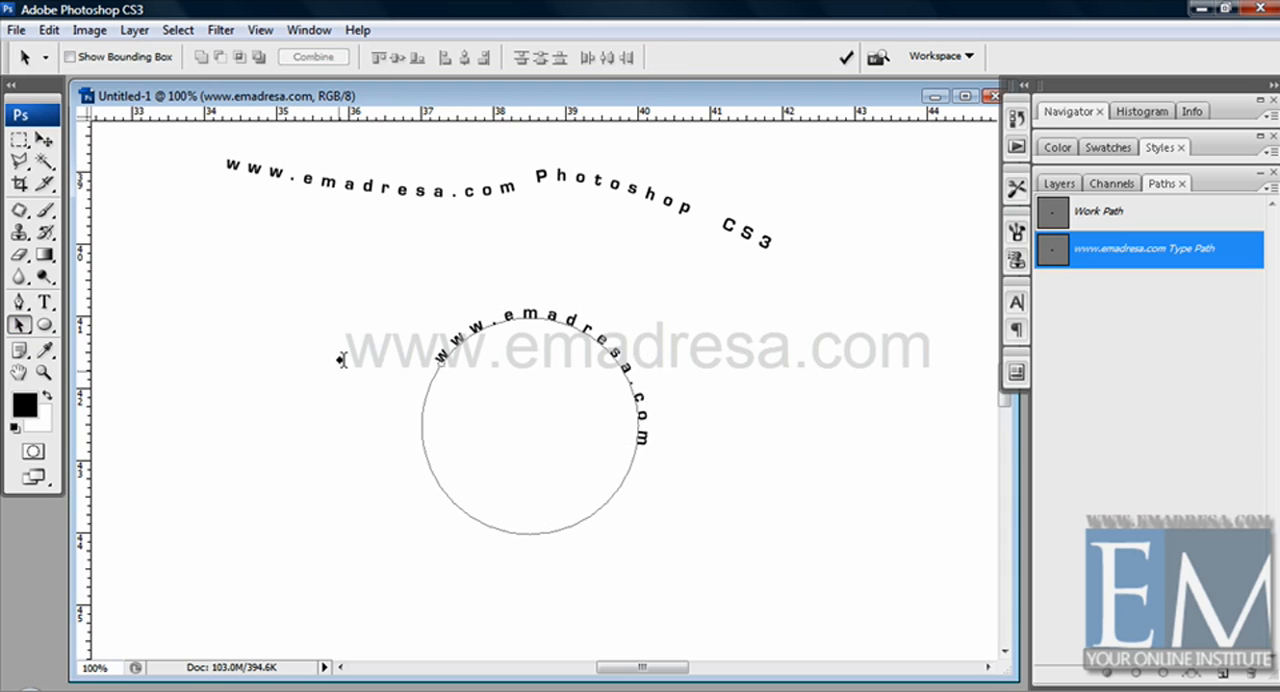
right_click(21, 325)
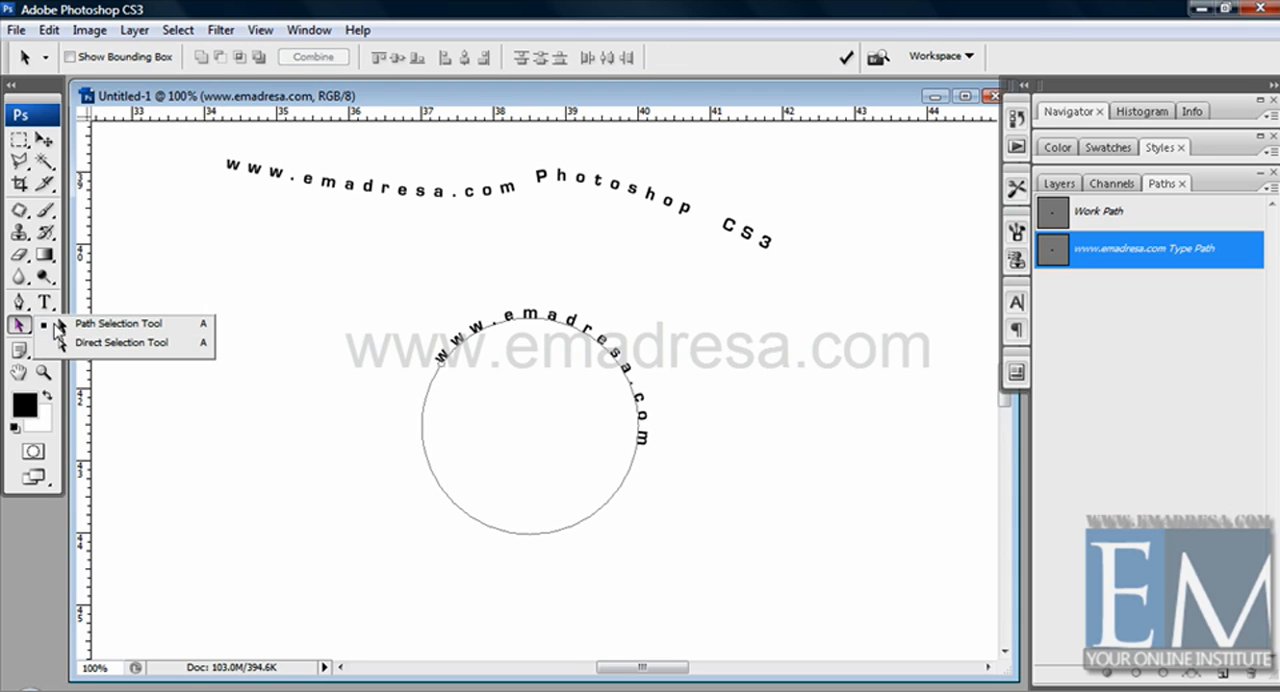
click(121, 325)
mouse_move(442, 360)
mouse_down()
mouse_move(426, 410)
mouse_move(442, 359)
mouse_move(422, 396)
mouse_move(440, 462)
mouse_move(486, 521)
mouse_up()
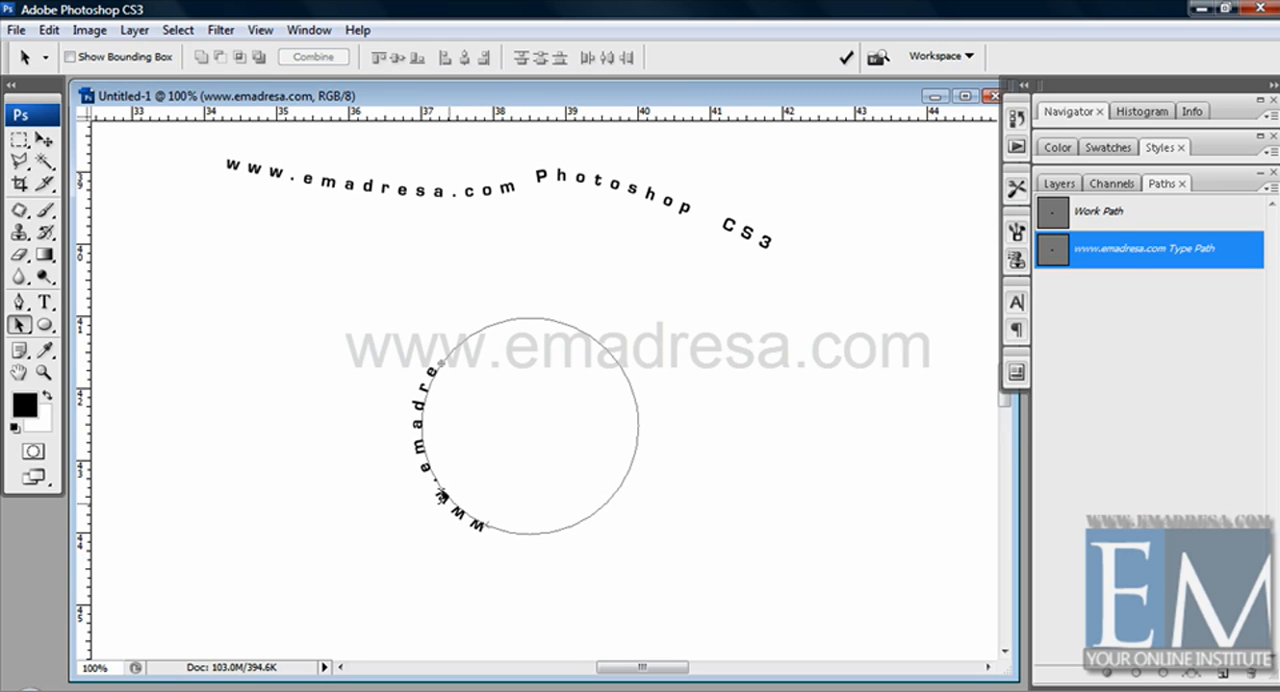
Step: Set the baseline shift of all the circular text to 30 pt and commit the change
click(45, 301)
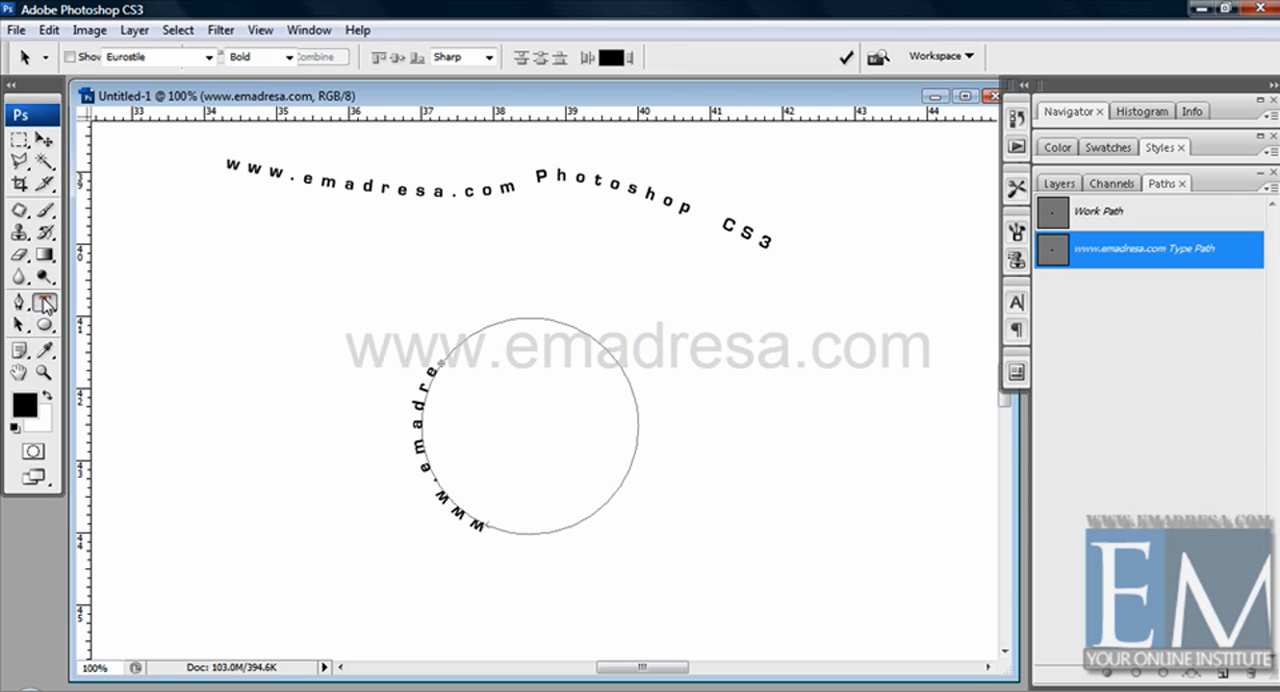
triple_click(420, 462)
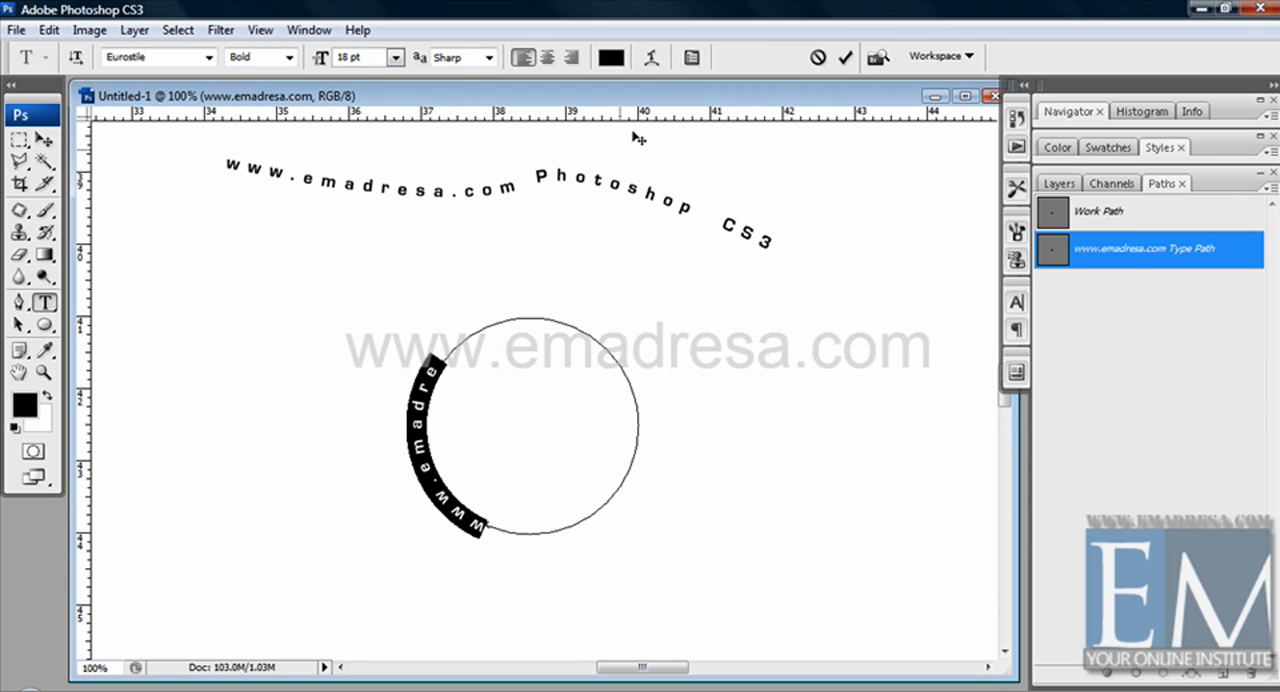
click(691, 58)
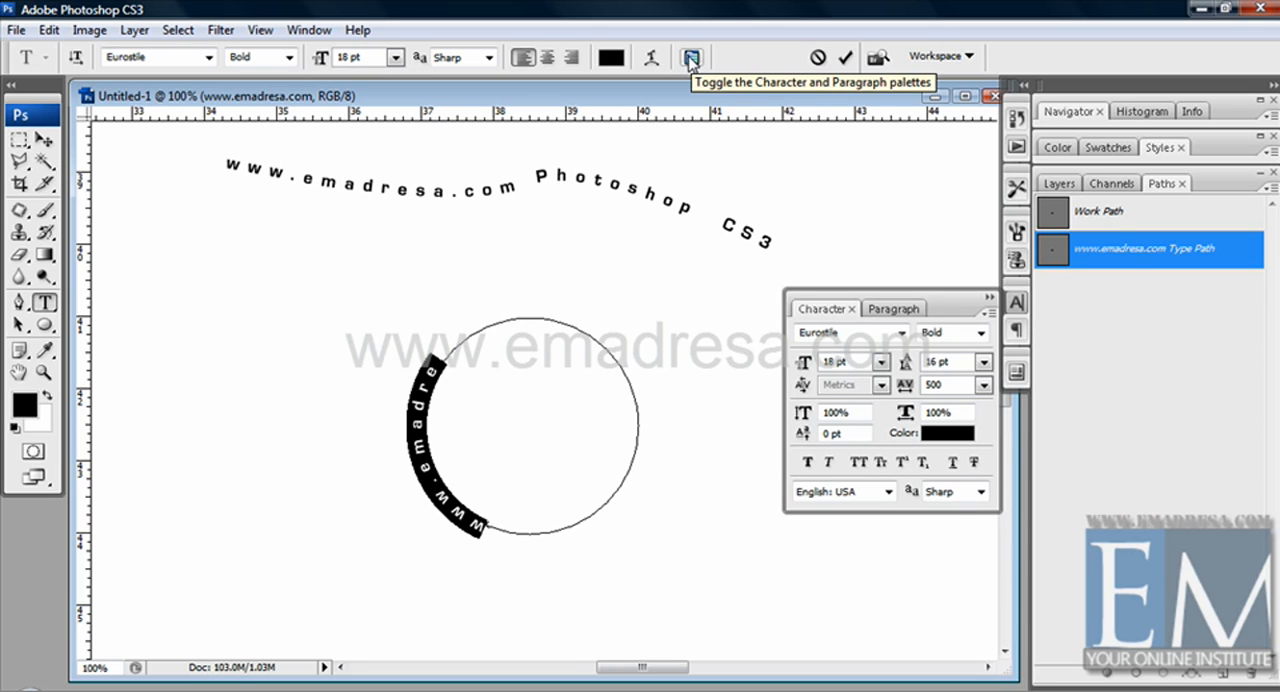
double_click(826, 434)
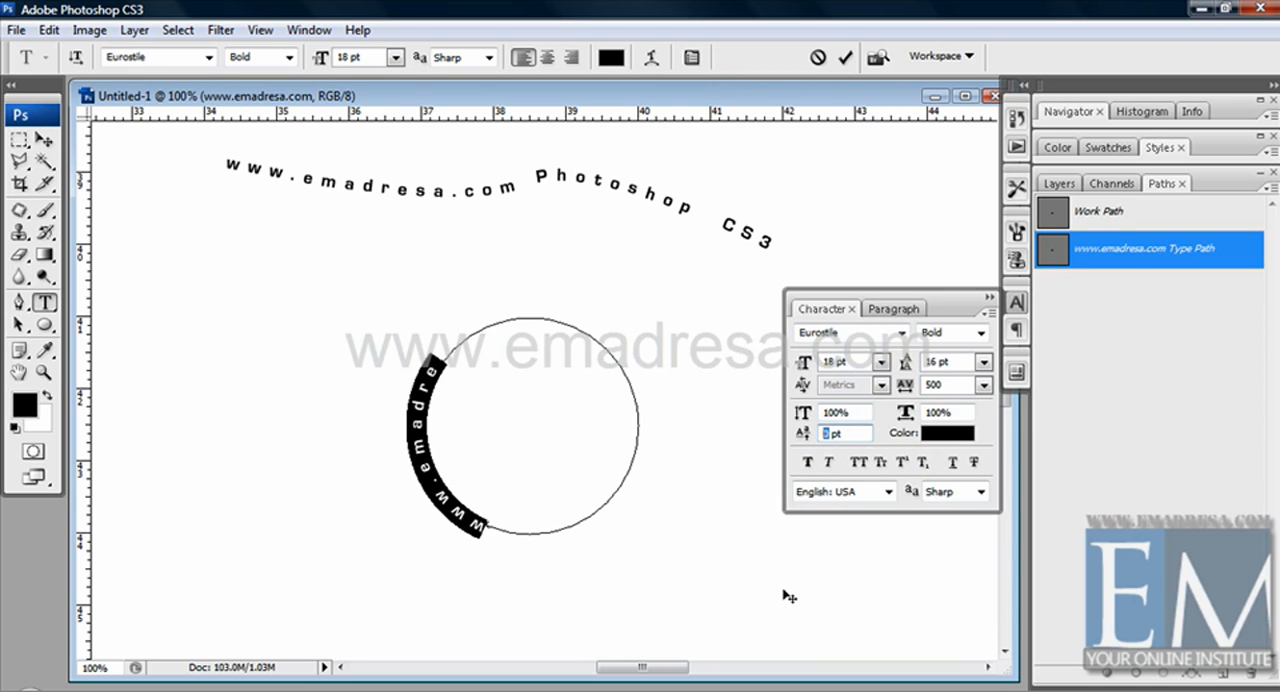
text(30)
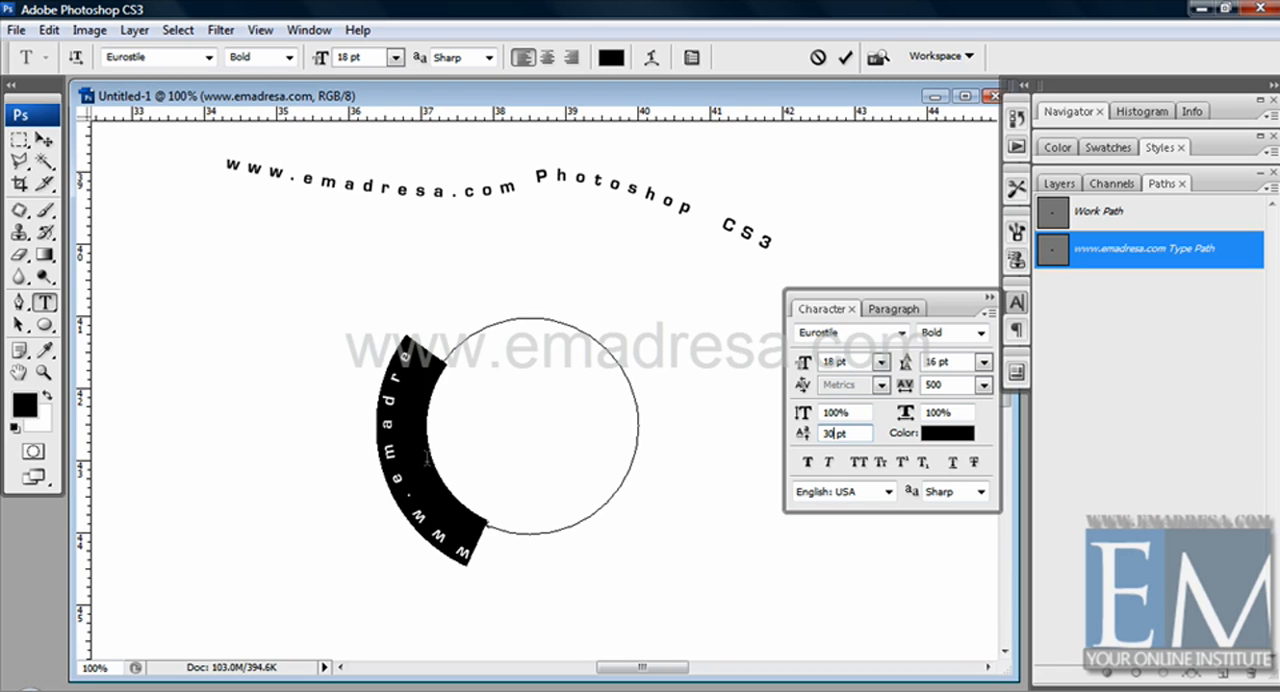
click(44, 140)
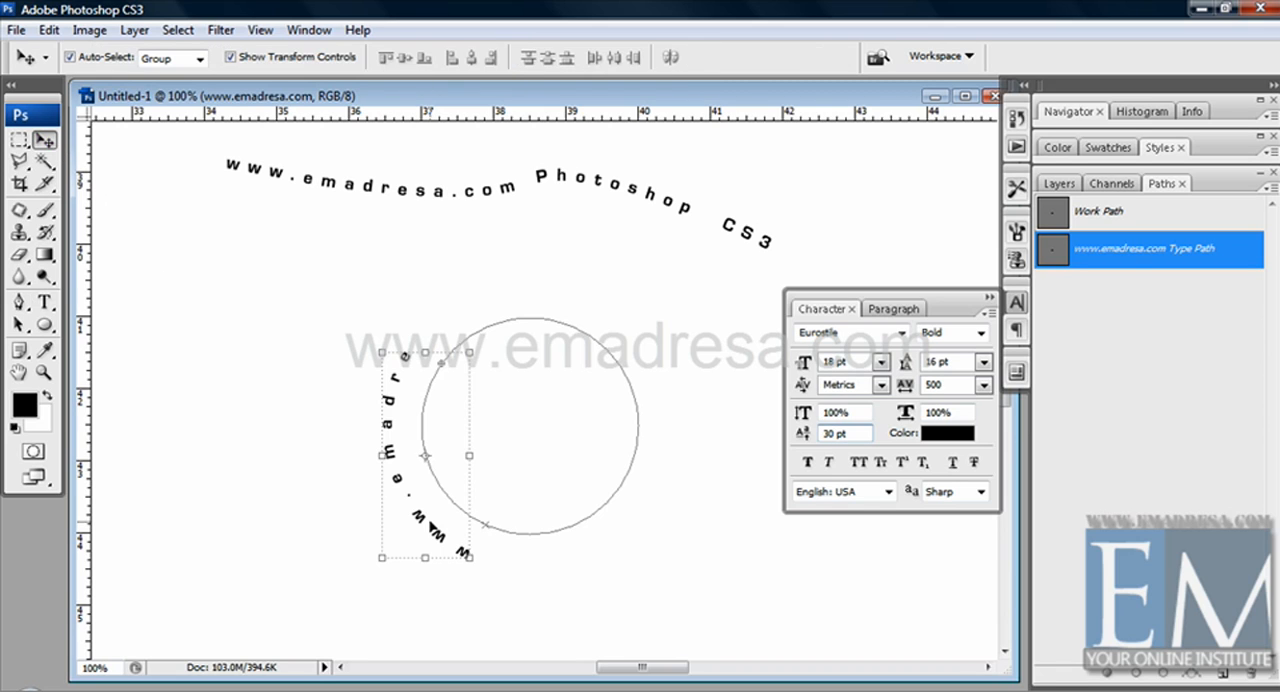
Step: Reposition the circular text with its path and rotate it roughly a quarter turn clockwise so the letters arch over the circle's upper-left side
drag(427, 521, 381, 507)
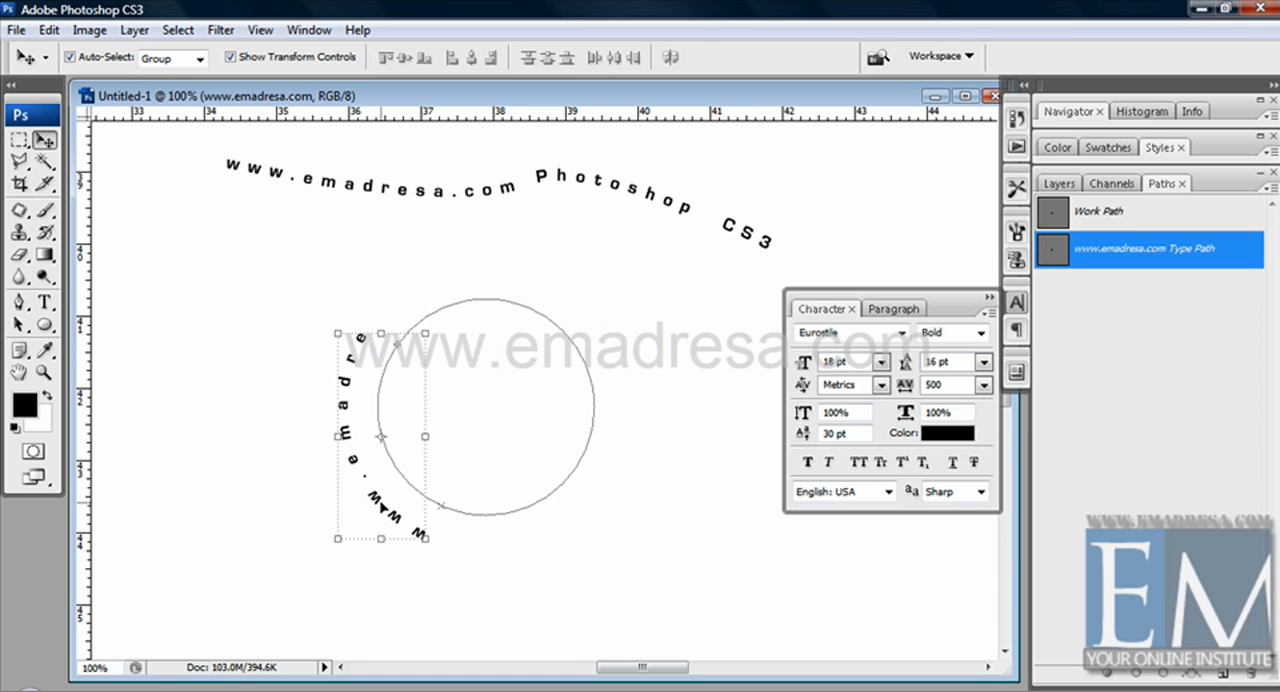
drag(437, 328, 488, 364)
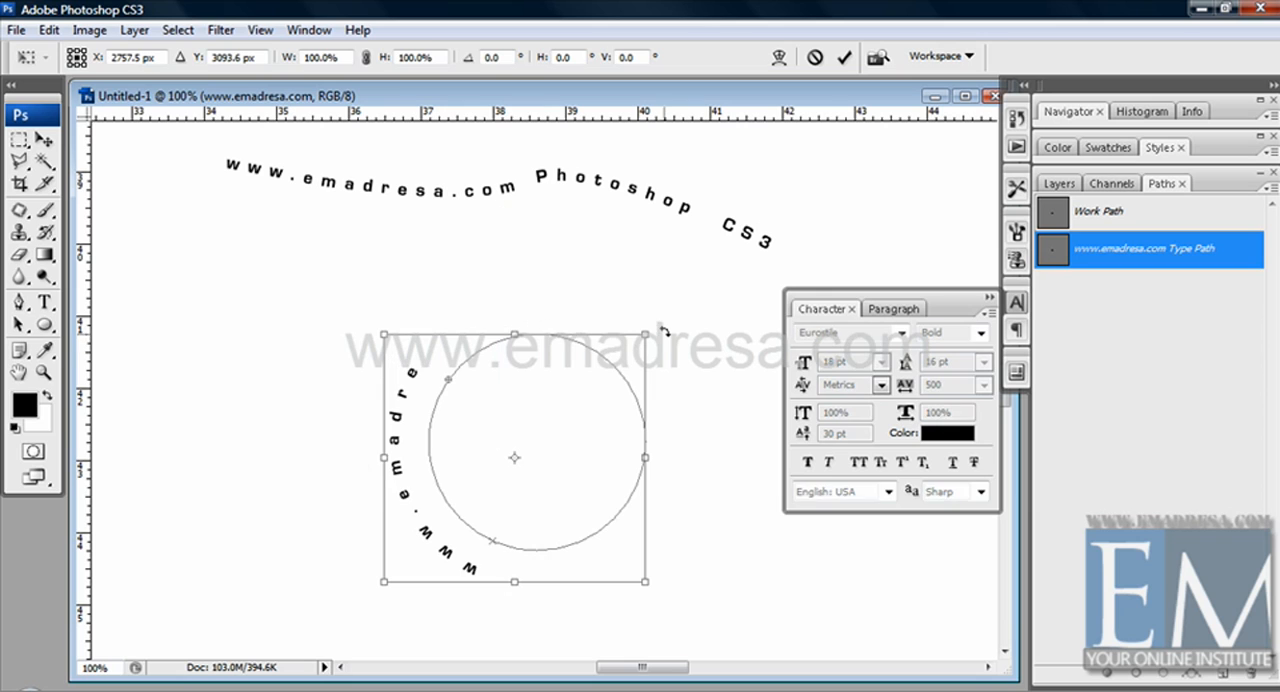
drag(663, 328, 700, 624)
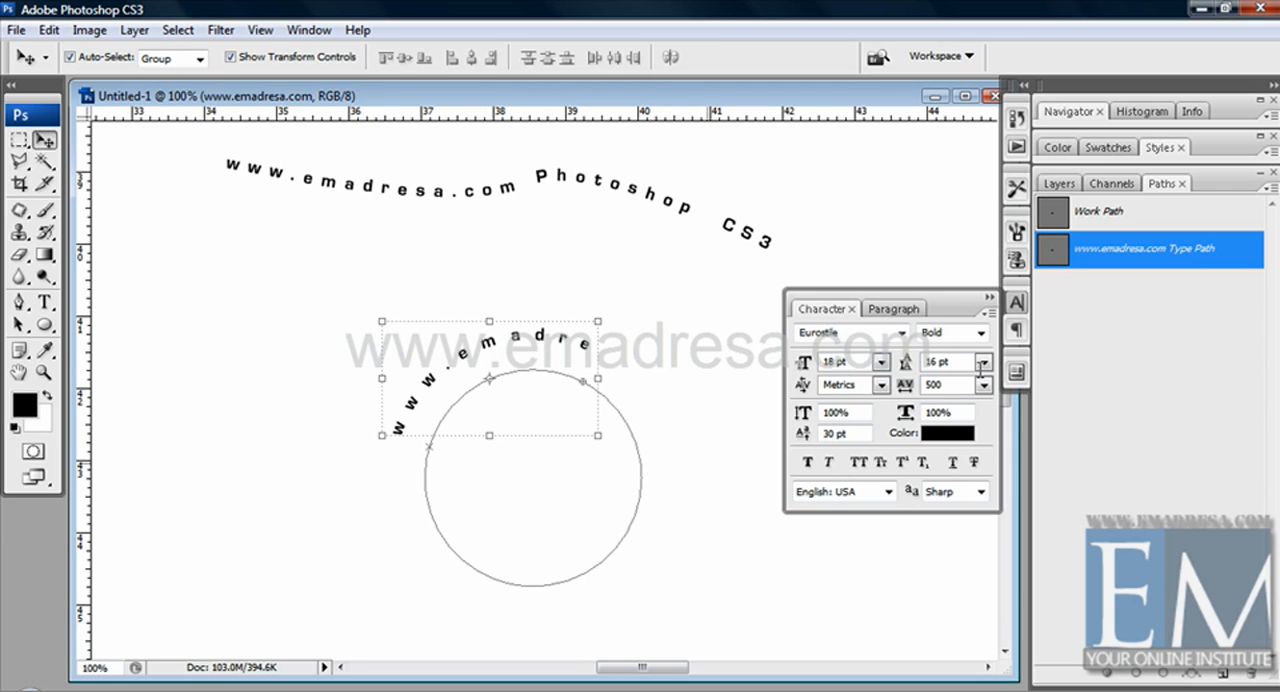
Step: Delete the circle's Work Path and move the arched text up and left, beneath the start of the wavy text
click(1158, 220)
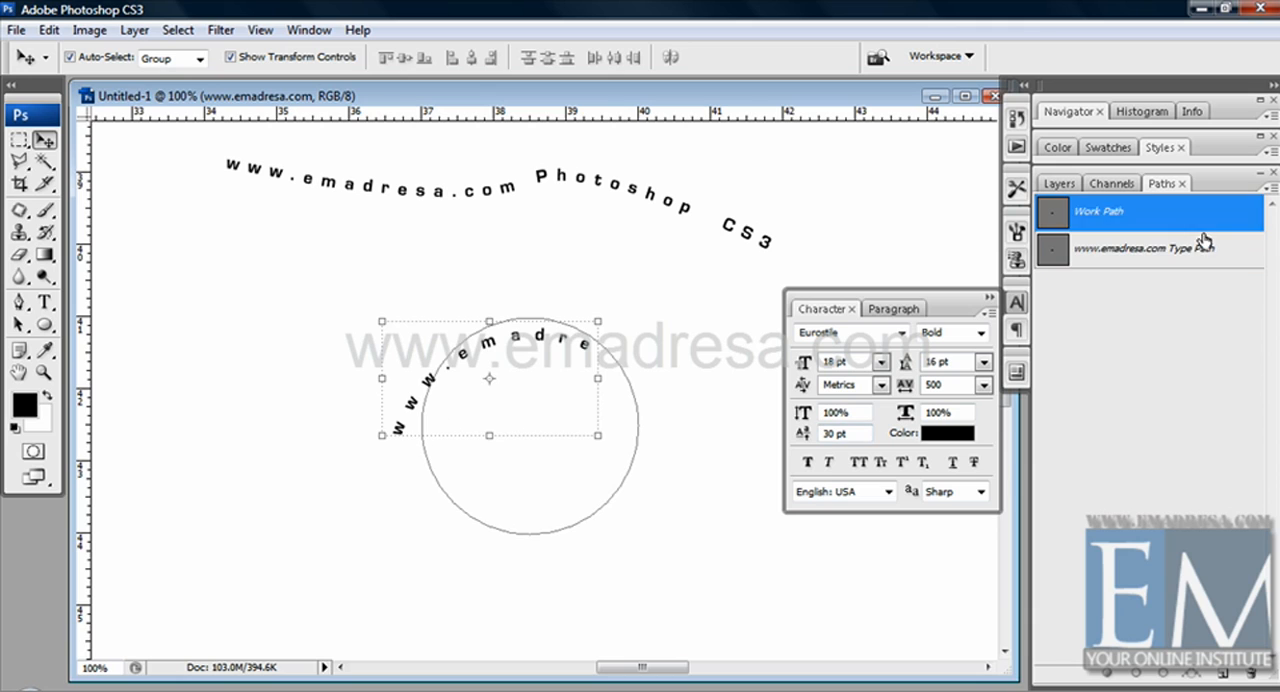
click(1250, 673)
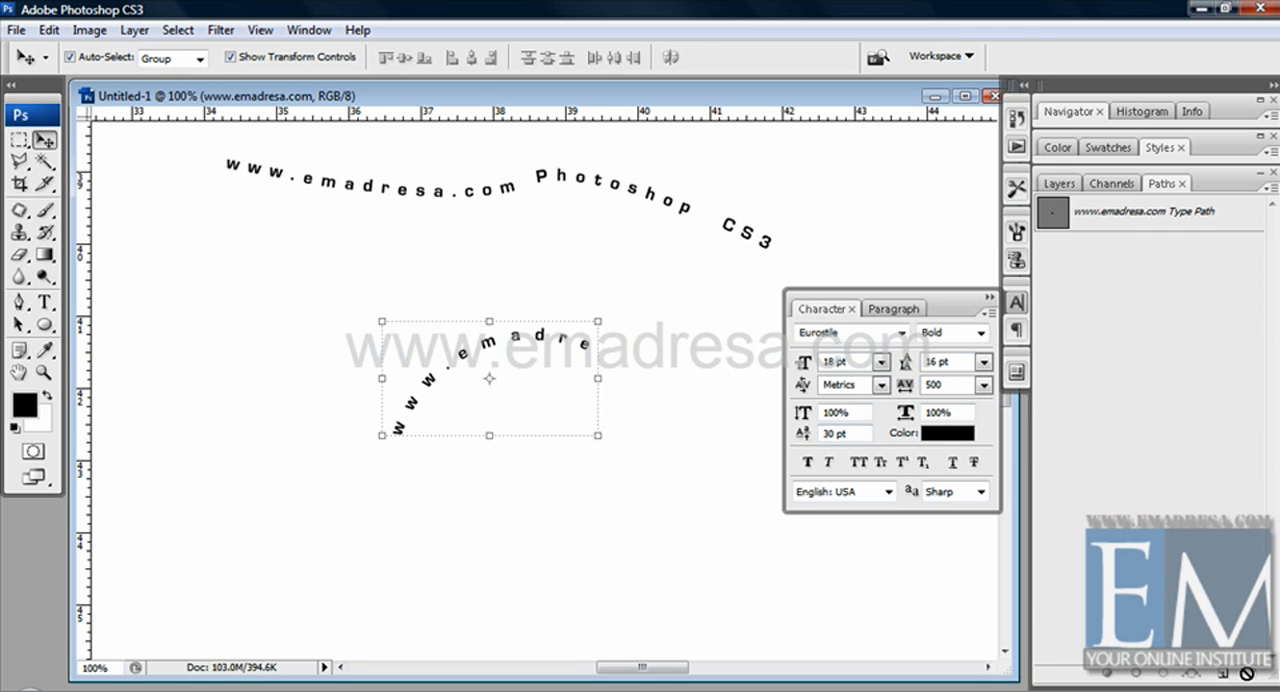
drag(503, 340, 264, 287)
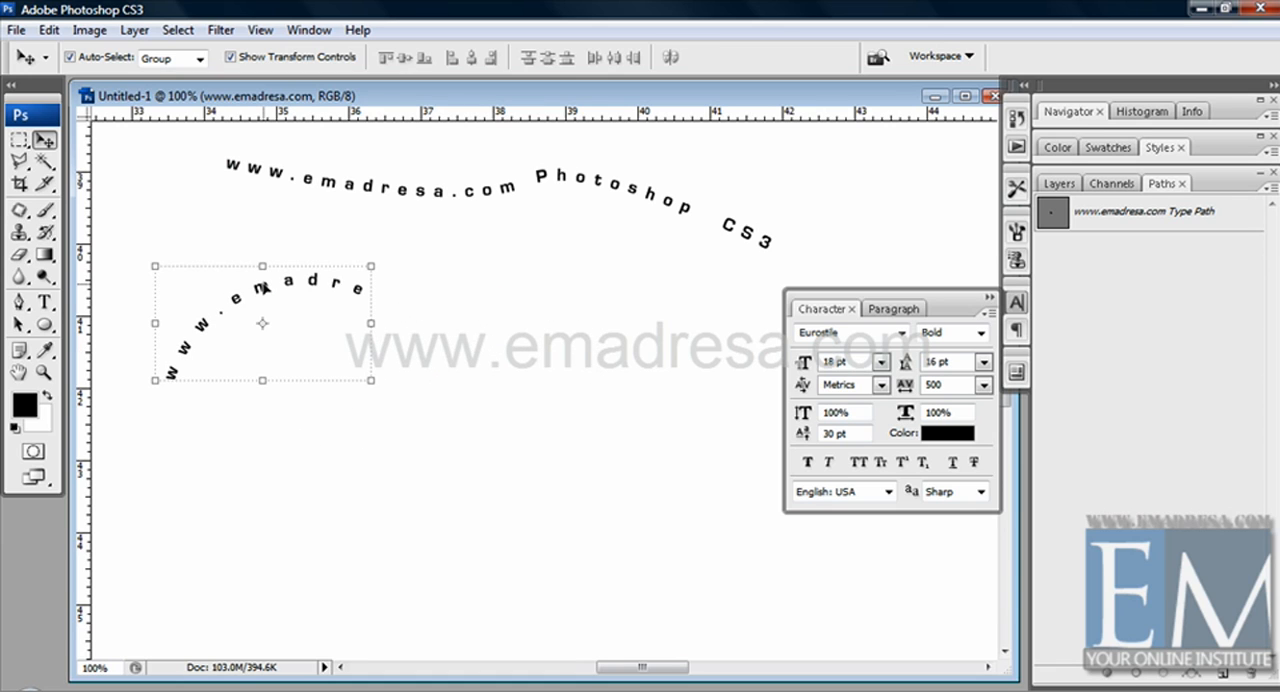